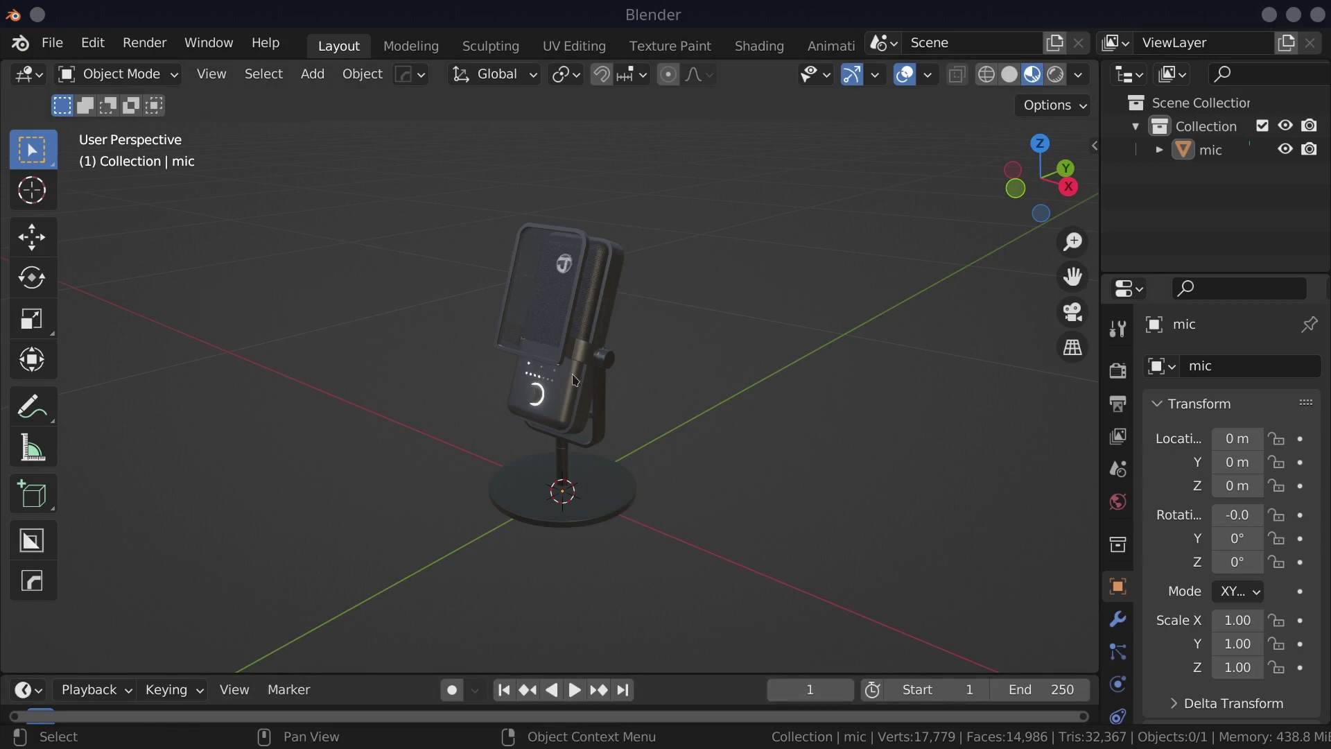
Step: Orbit the mic to a side view and switch to the Shading workspace with taller top editors
scroll(562, 418, up, 3)
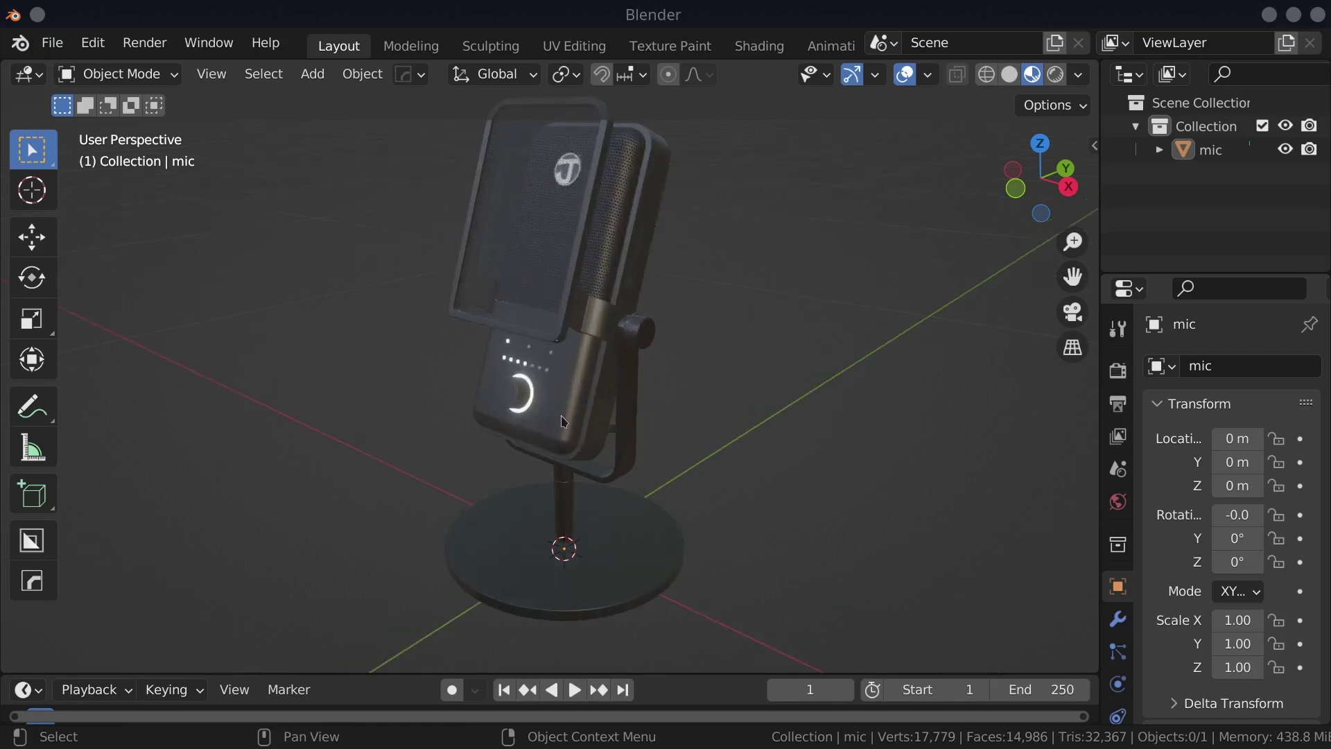
mouse_move(566, 421)
middle_down()
mouse_move(380, 348)
mouse_move(530, 401)
mouse_move(440, 348)
mouse_move(469, 380)
mouse_move(522, 349)
mouse_move(534, 400)
mouse_move(503, 358)
mouse_move(506, 371)
mouse_move(556, 414)
mouse_move(446, 407)
mouse_move(252, 434)
mouse_move(727, 435)
mouse_move(615, 395)
mouse_move(629, 404)
middle_up()
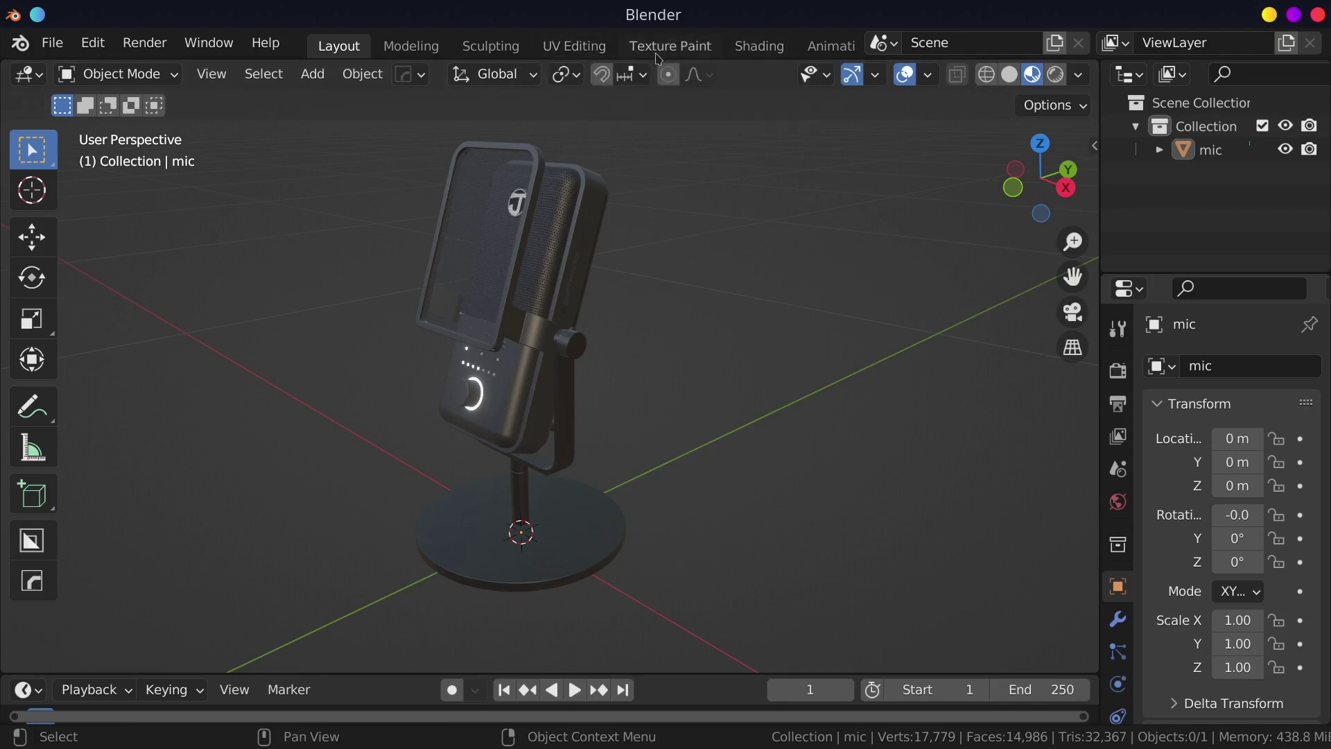
click(769, 50)
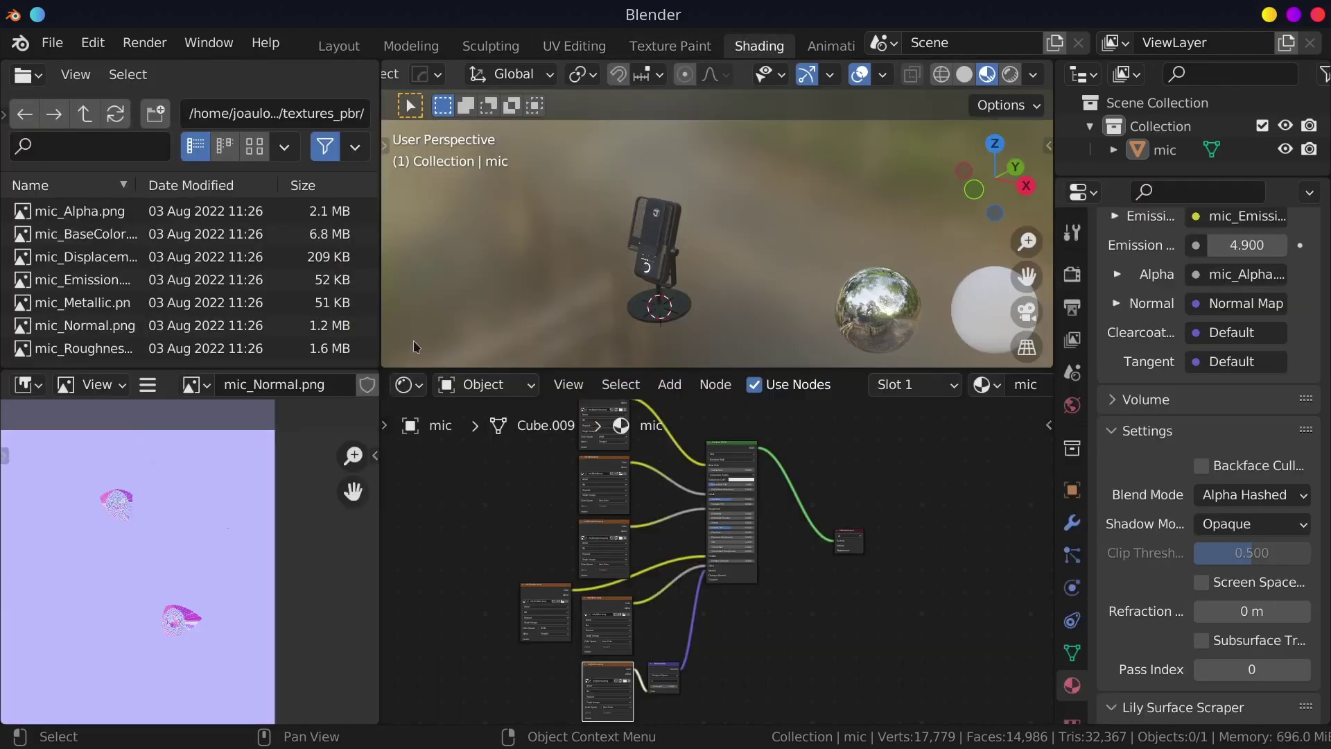
drag(302, 374, 290, 418)
Step: Go up to the parent folder, enter the textures folder, and widen the file browser
click(84, 113)
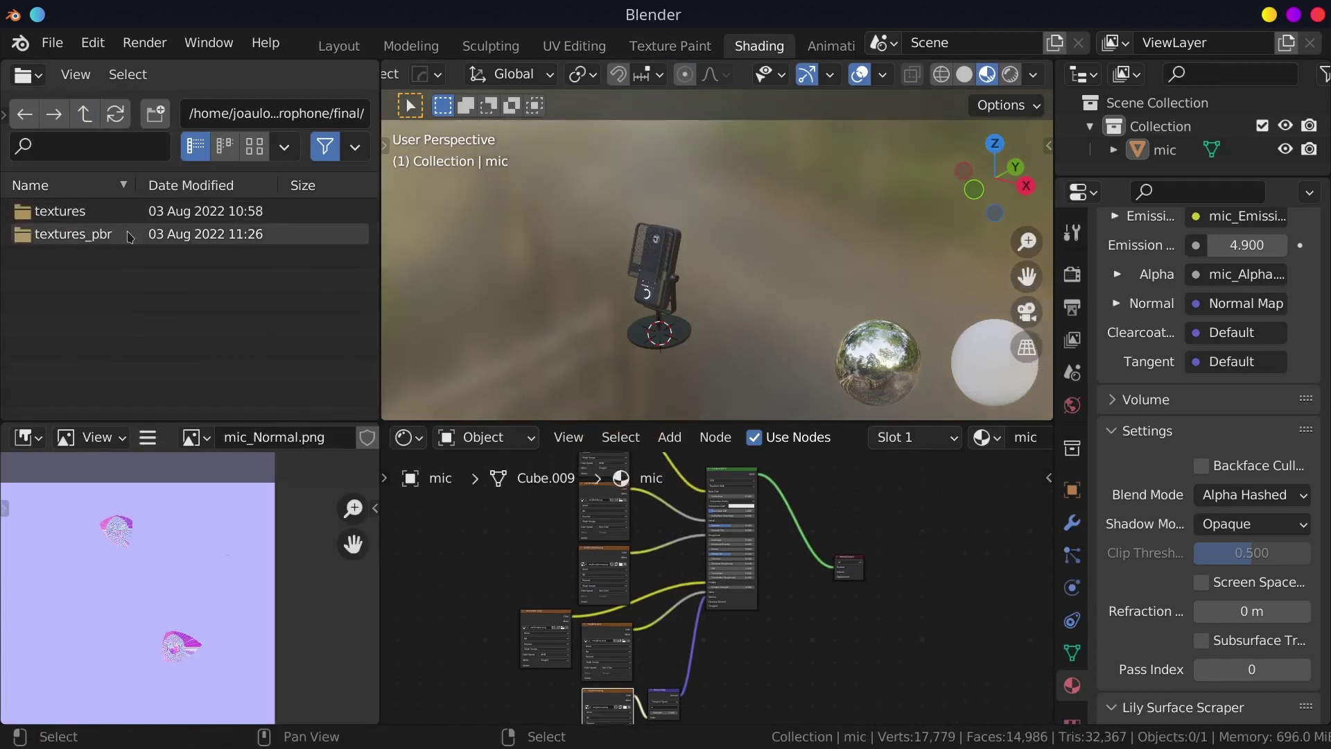
double_click(62, 211)
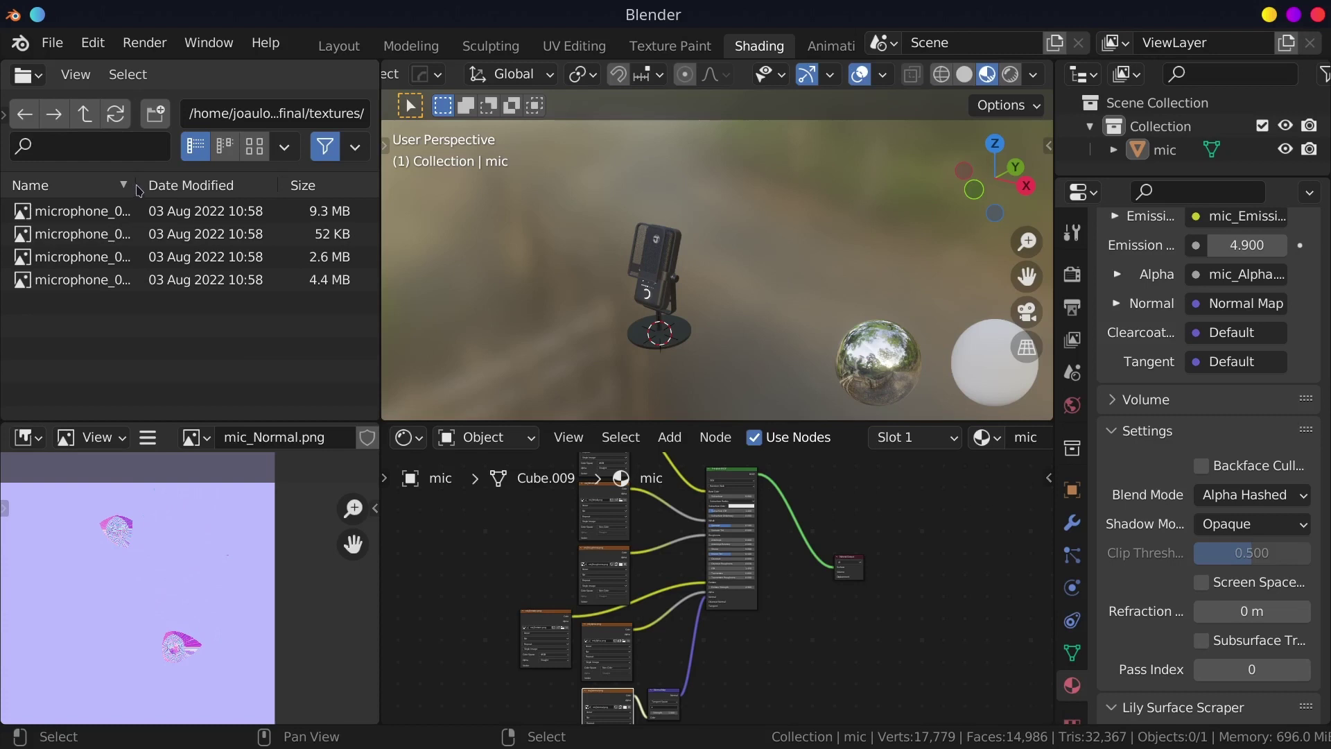
drag(381, 257, 616, 265)
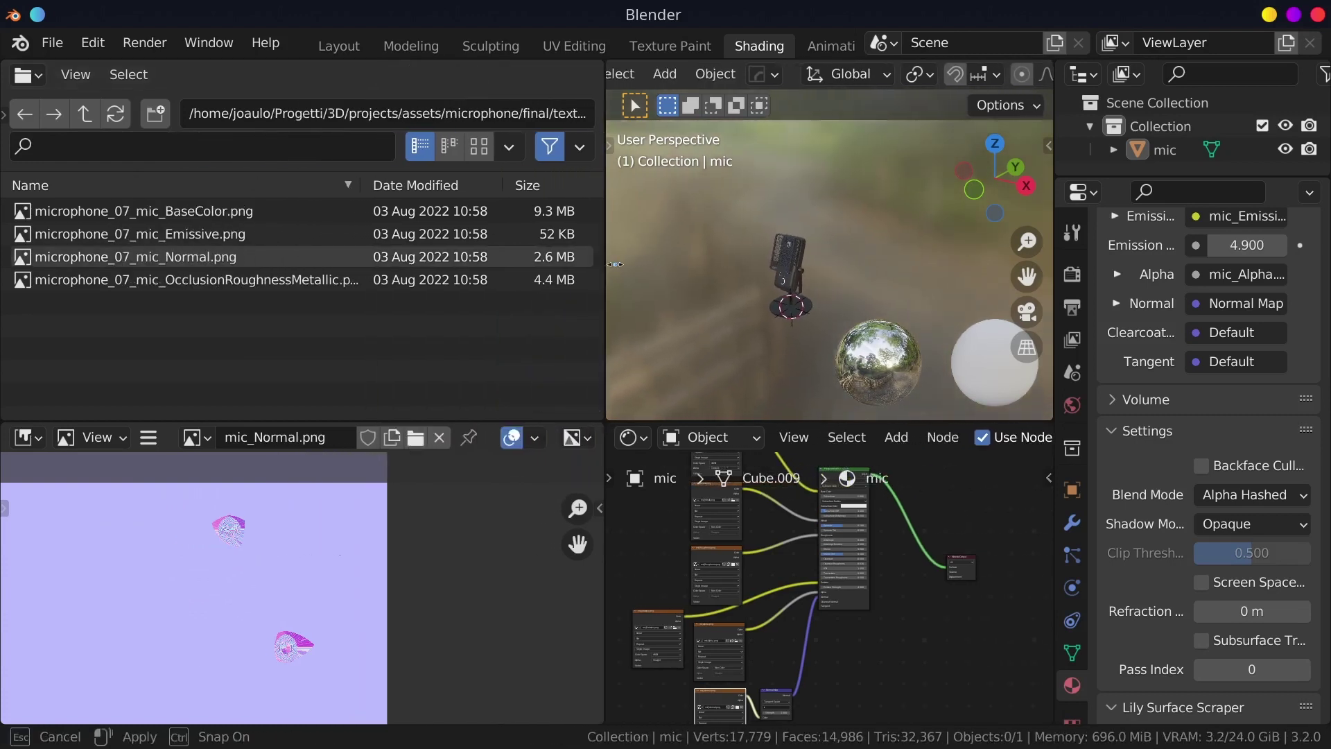
drag(615, 264, 610, 265)
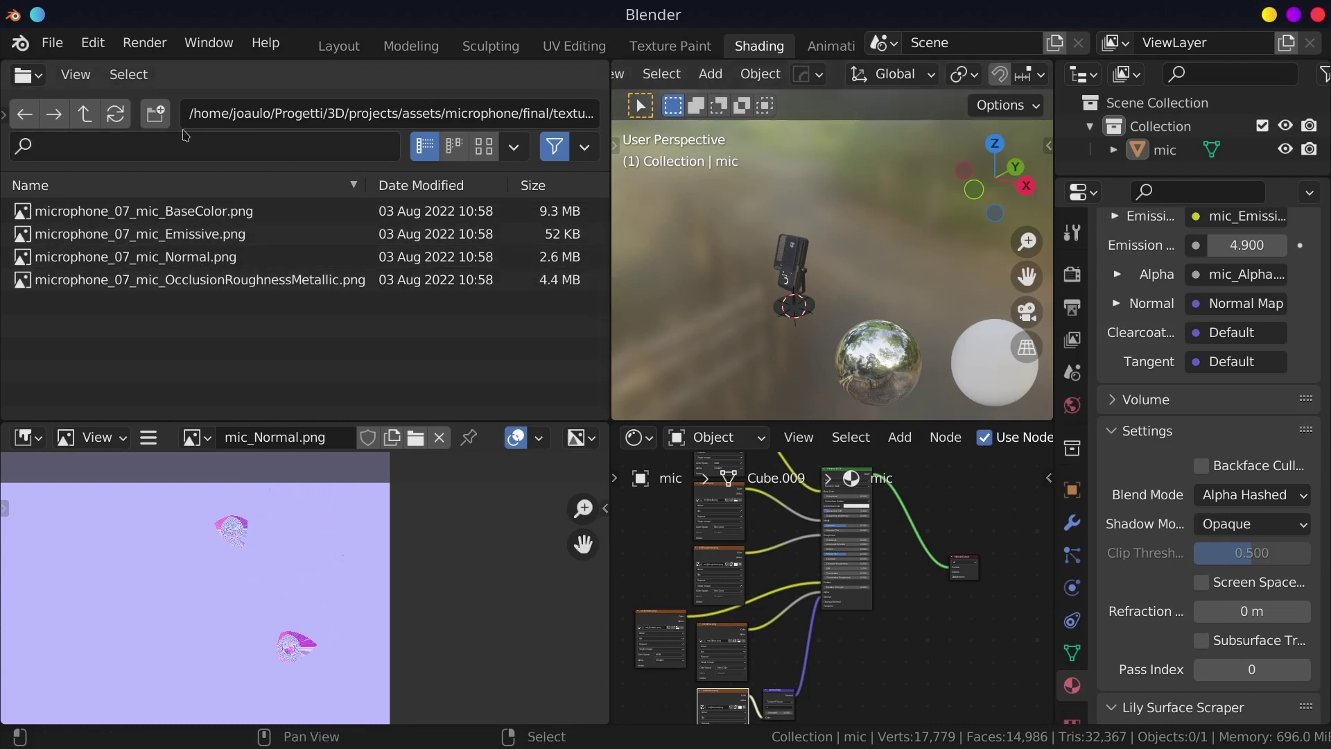
Step: Check the textures_pbr folder, return to the textures folder, and narrow the file browser
click(84, 114)
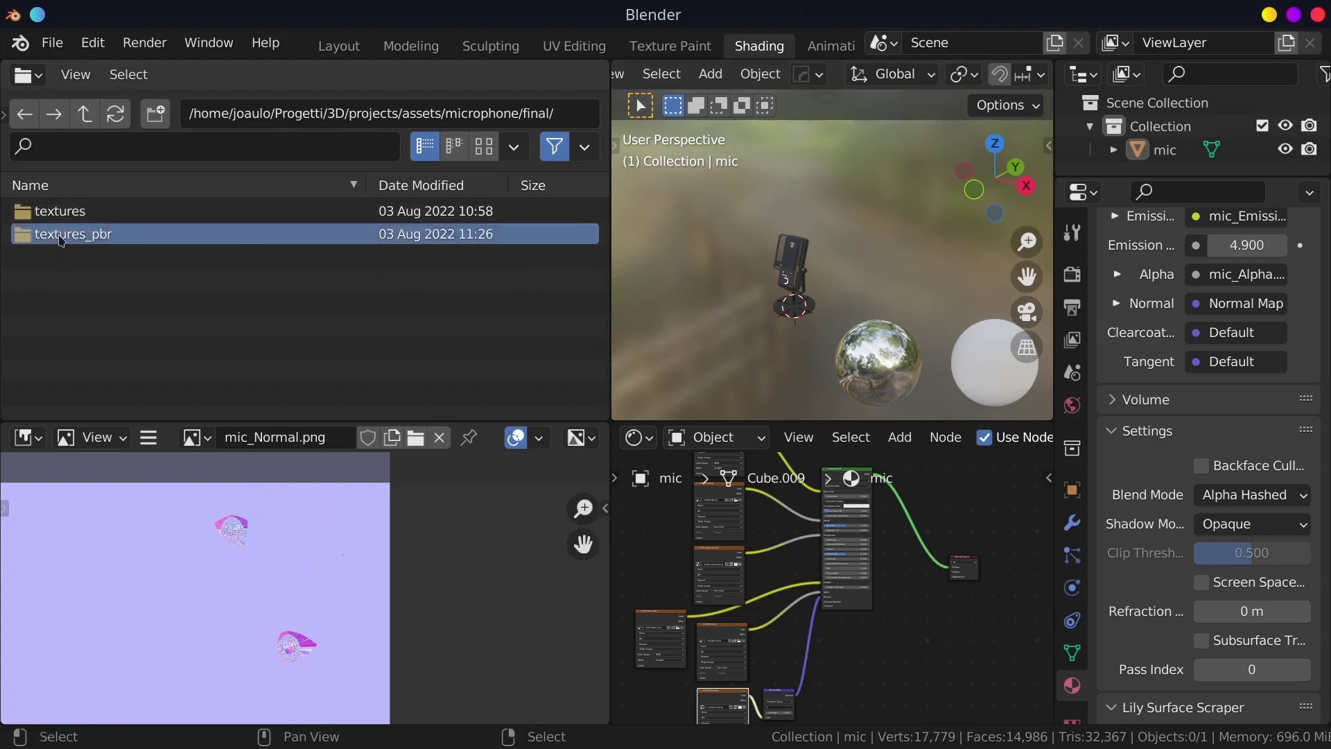
double_click(73, 234)
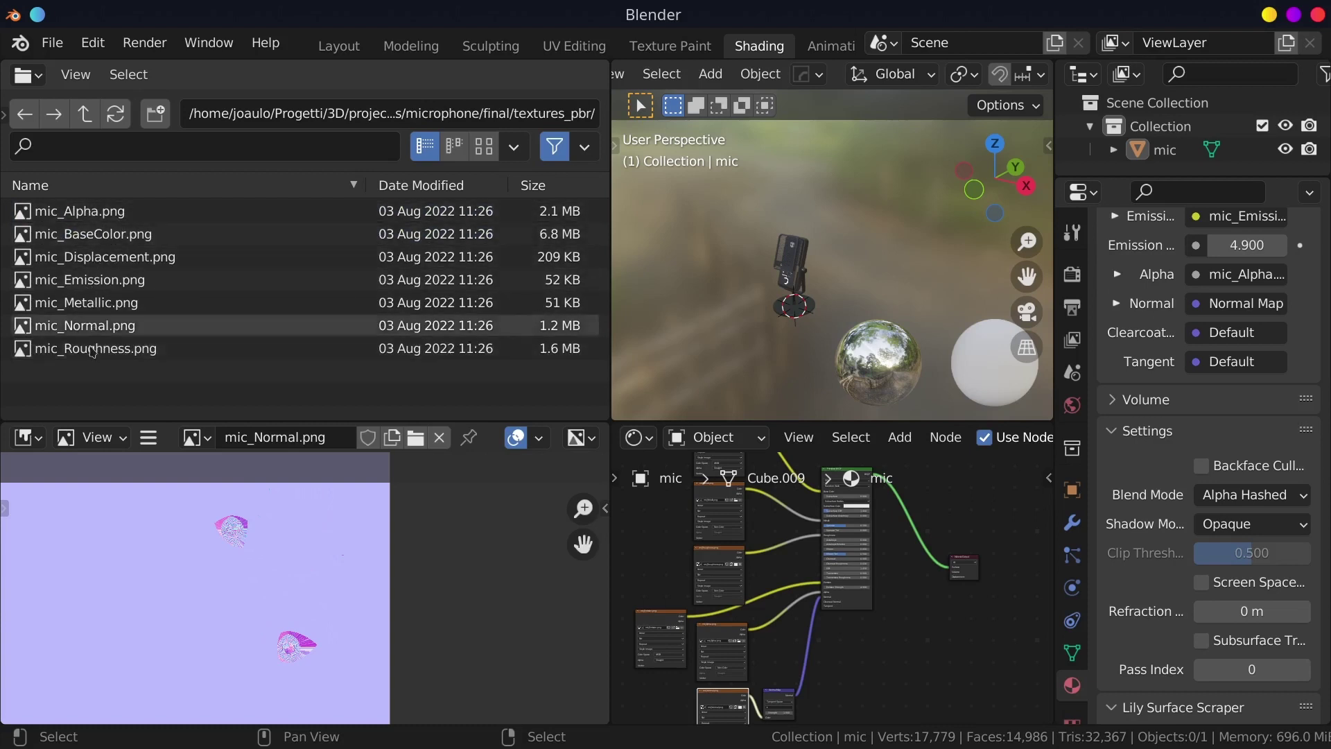
click(85, 115)
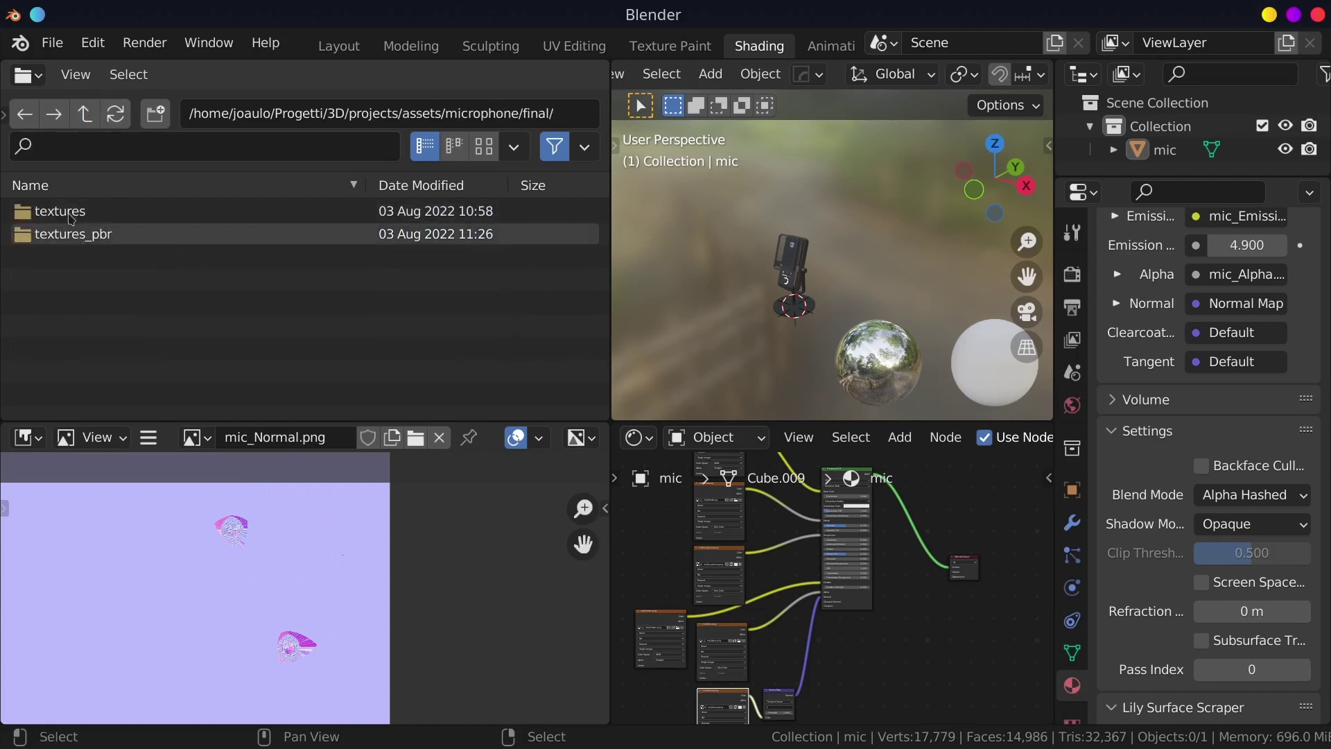
double_click(115, 211)
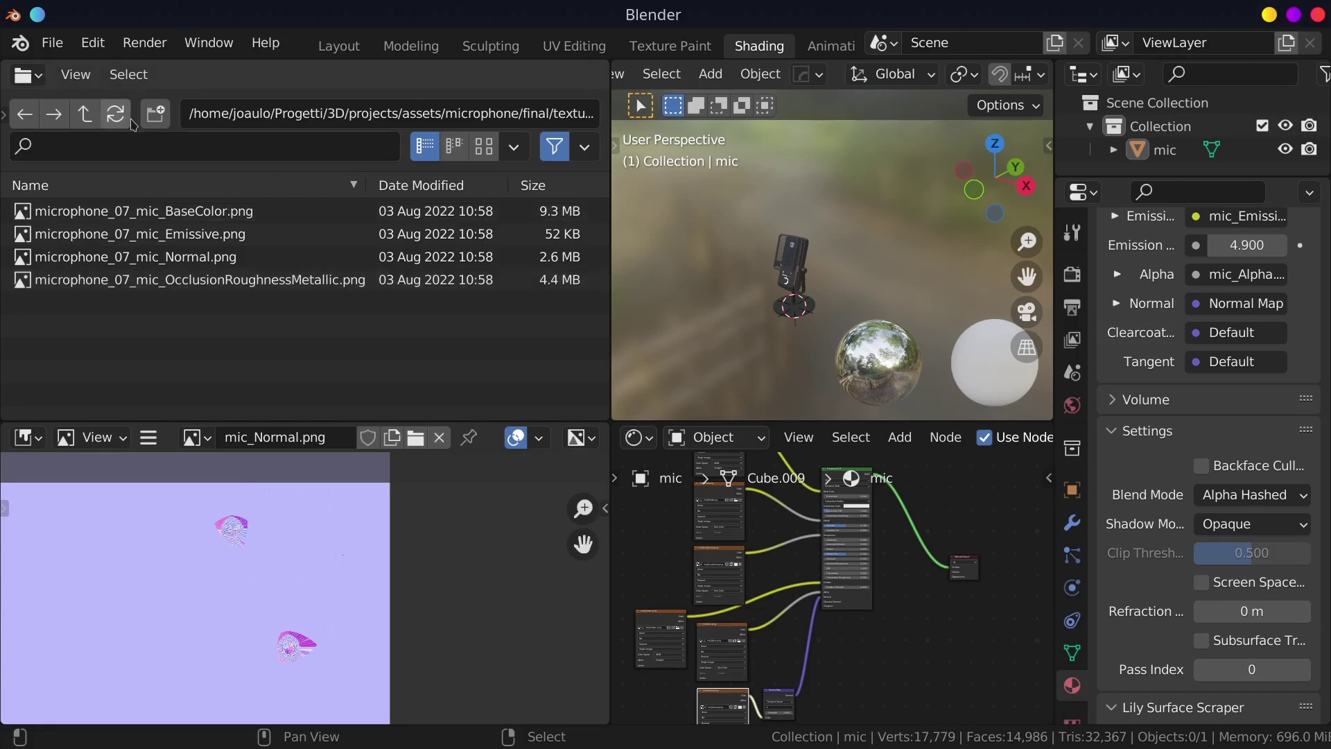
mouse_move(611, 298)
mouse_down()
mouse_move(360, 294)
mouse_move(411, 302)
mouse_up()
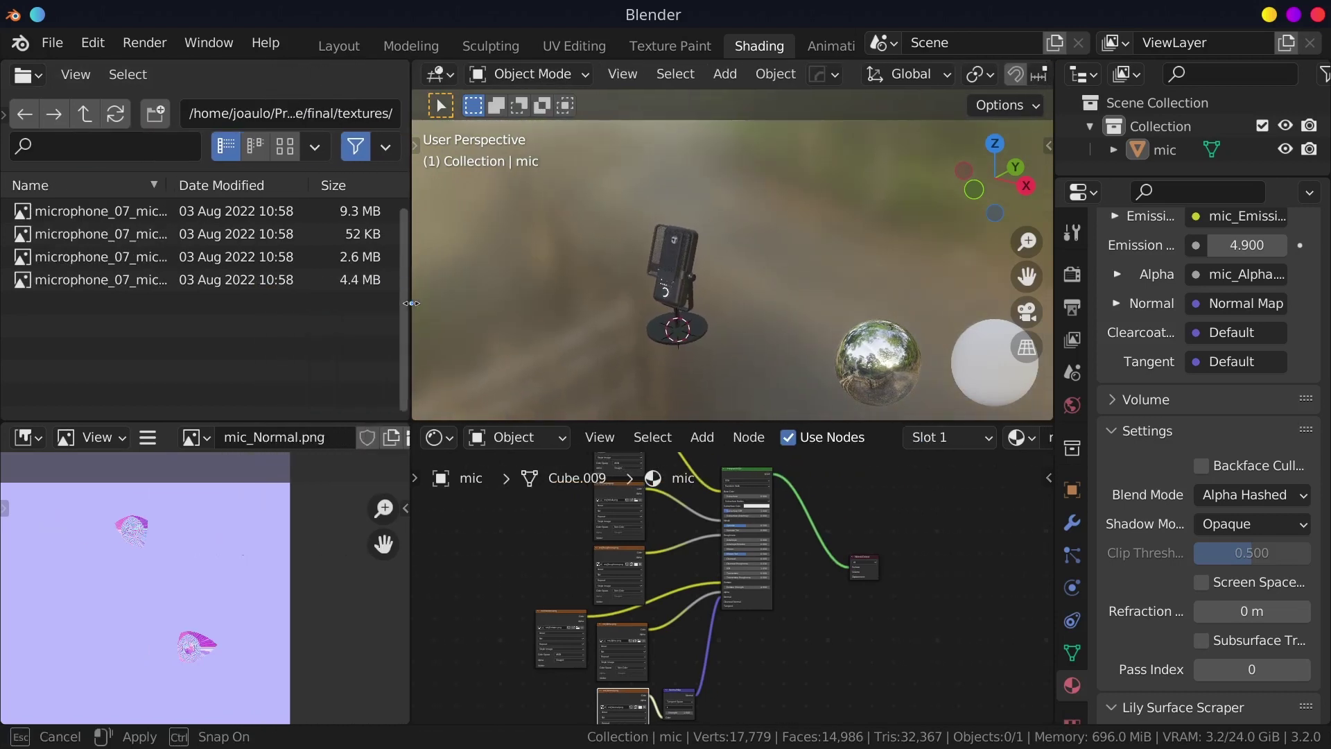
Step: Show the texture files as thumbnails and give the node editor more room
click(284, 146)
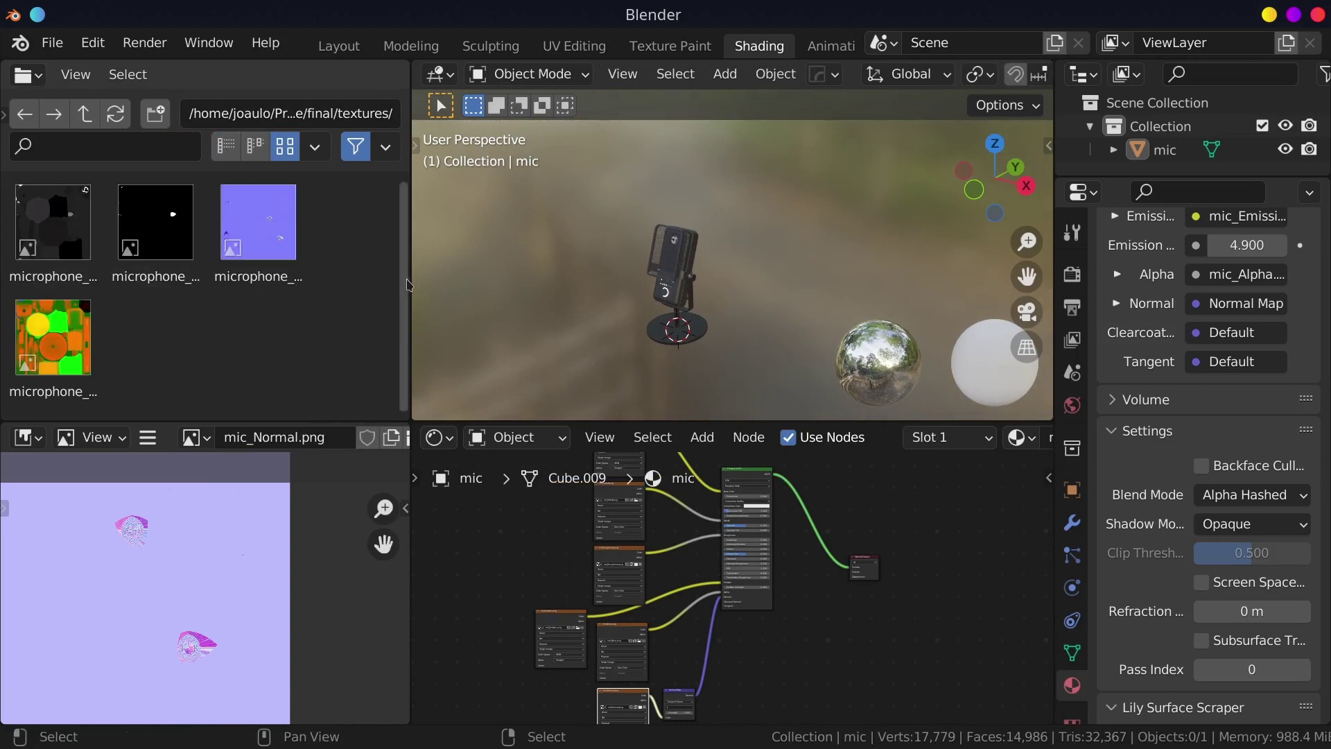
drag(412, 280, 237, 277)
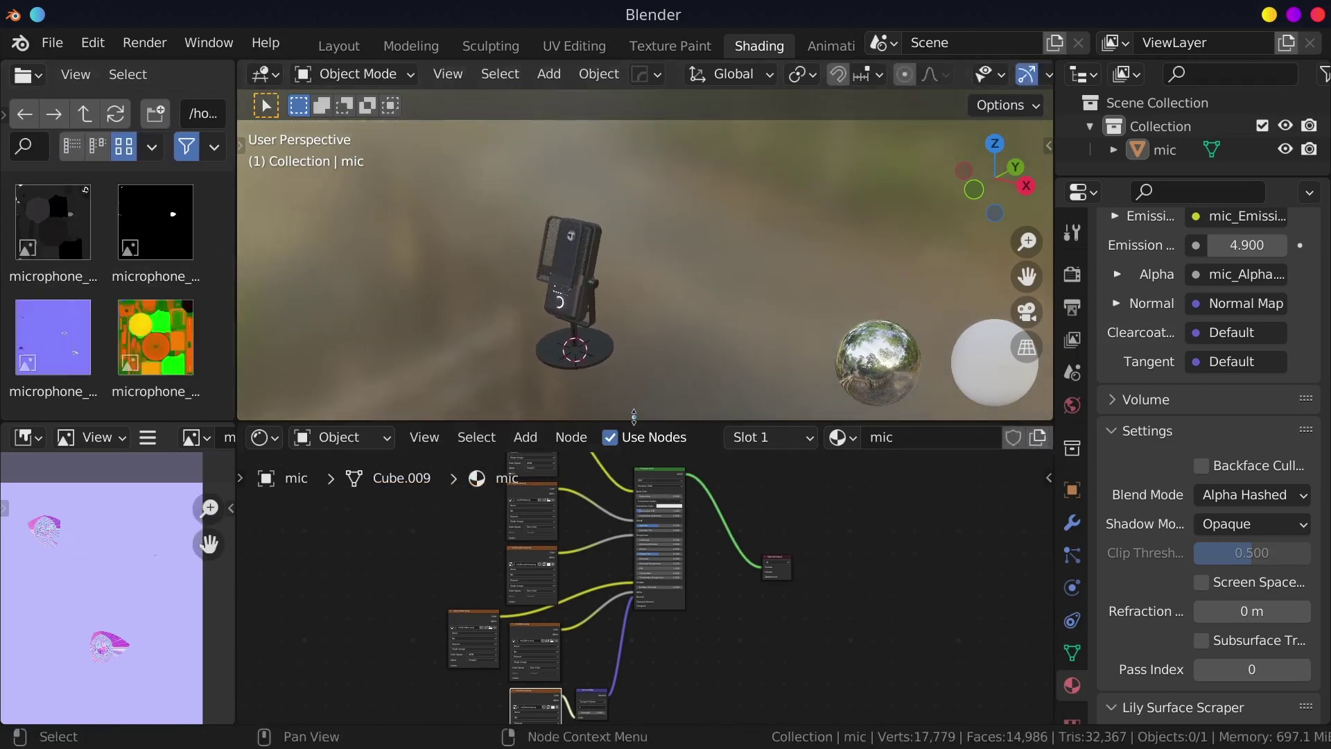
drag(623, 303, 620, 259)
scroll(616, 174, up, 3)
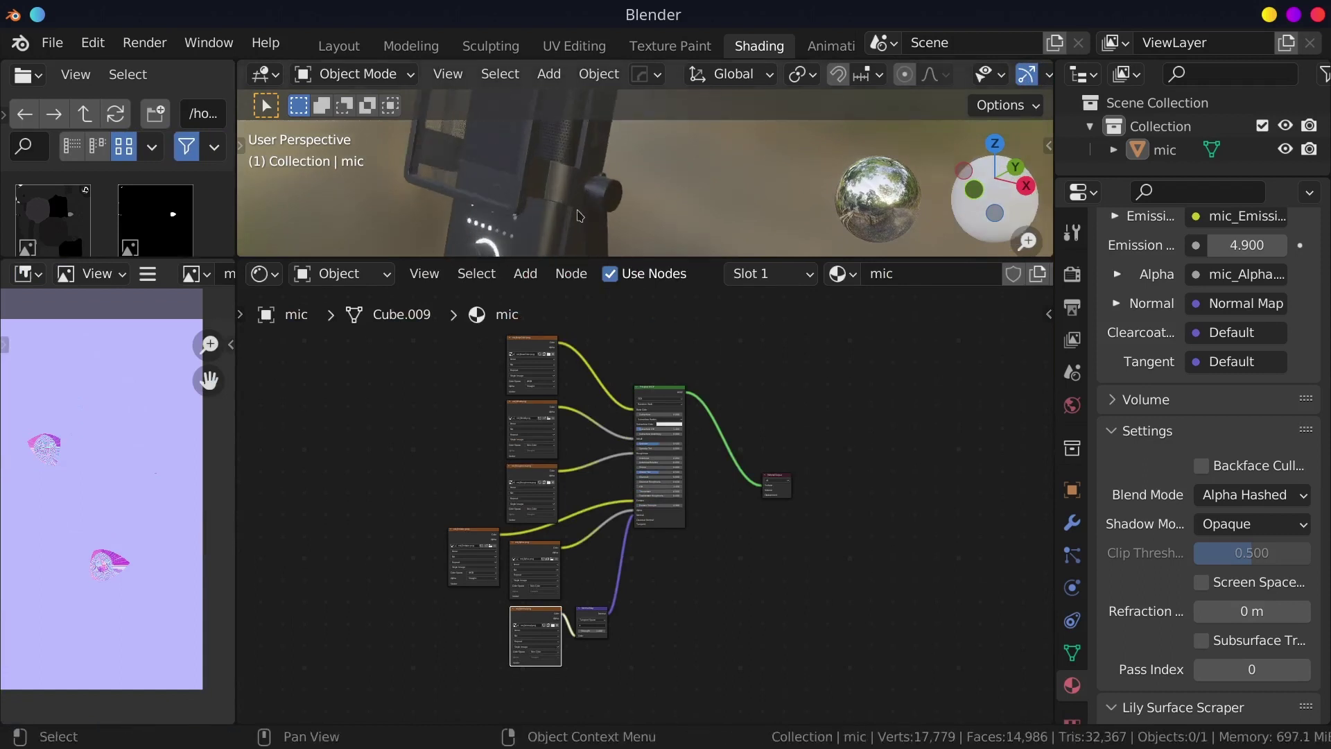
scroll(617, 172, up, 3)
scroll(620, 172, down, 2)
scroll(631, 167, down, 1)
scroll(641, 163, down, 1)
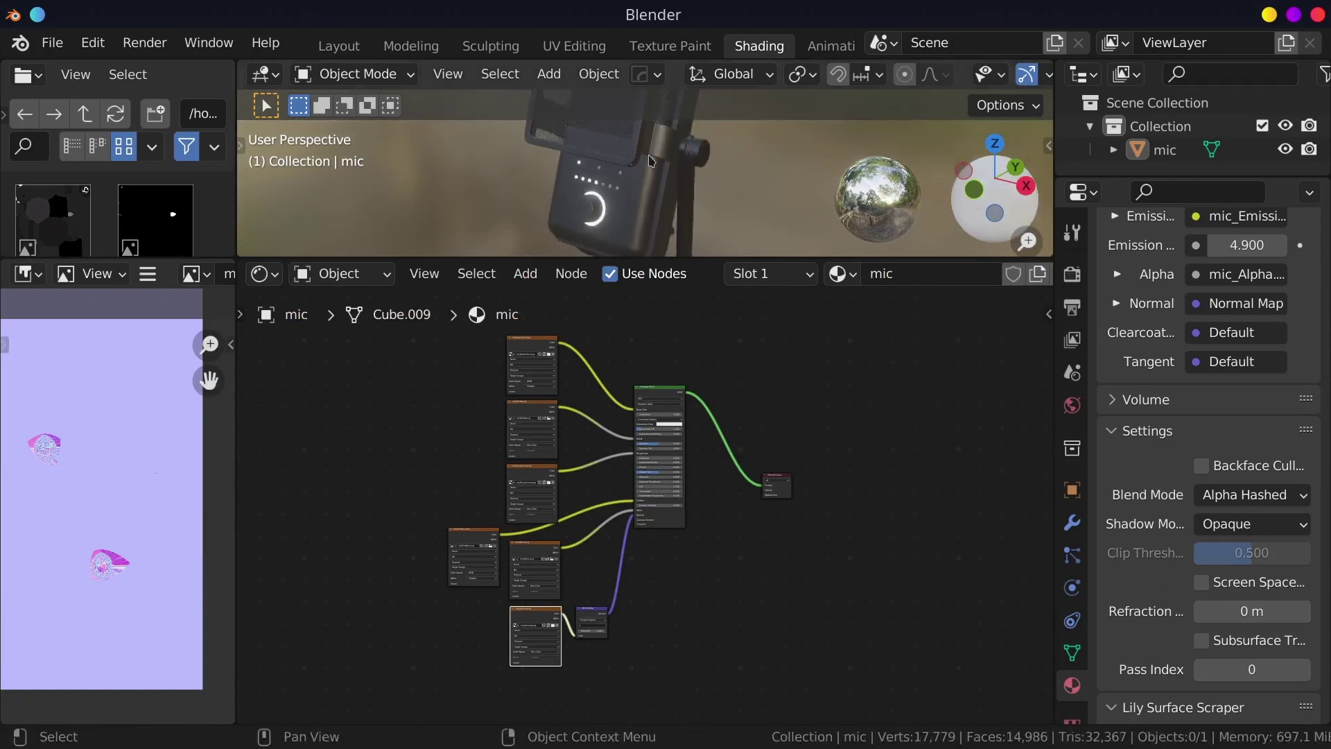
scroll(651, 160, down, 1)
scroll(650, 161, down, 2)
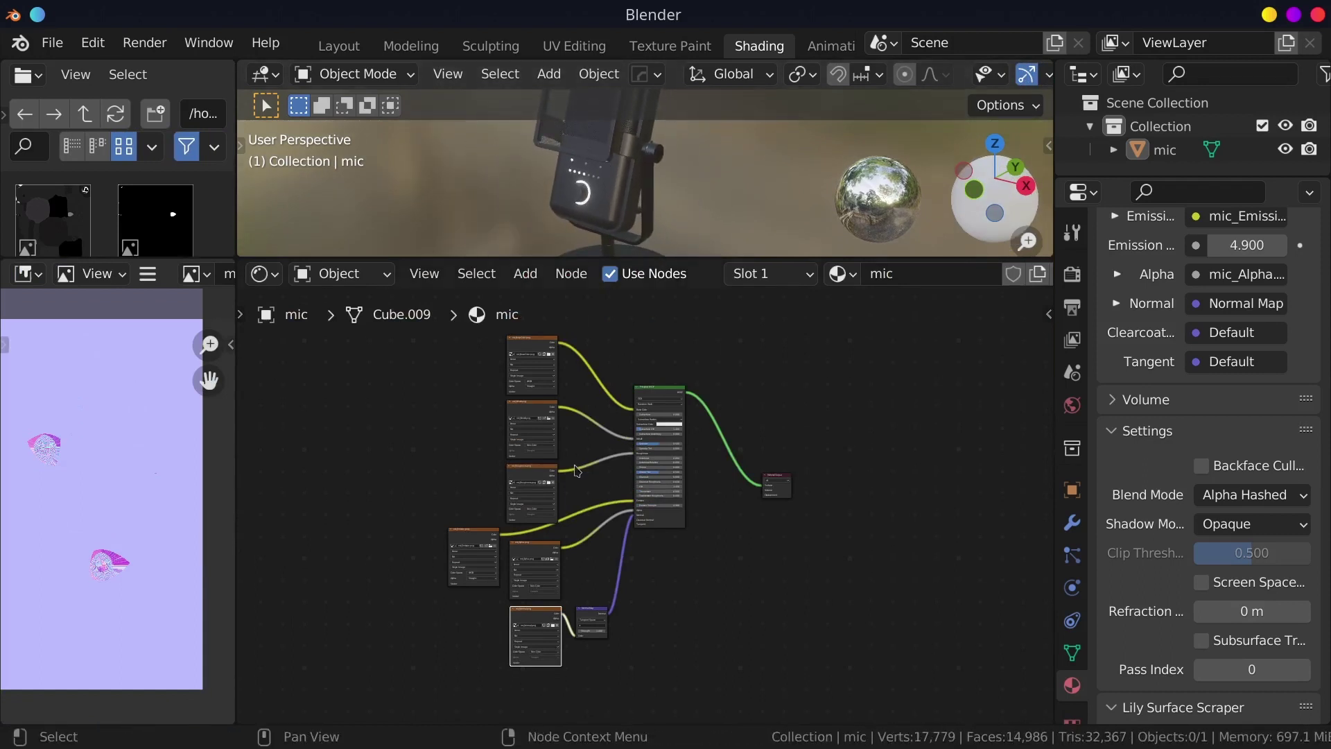
scroll(575, 468, up, 3)
scroll(575, 470, down, 2)
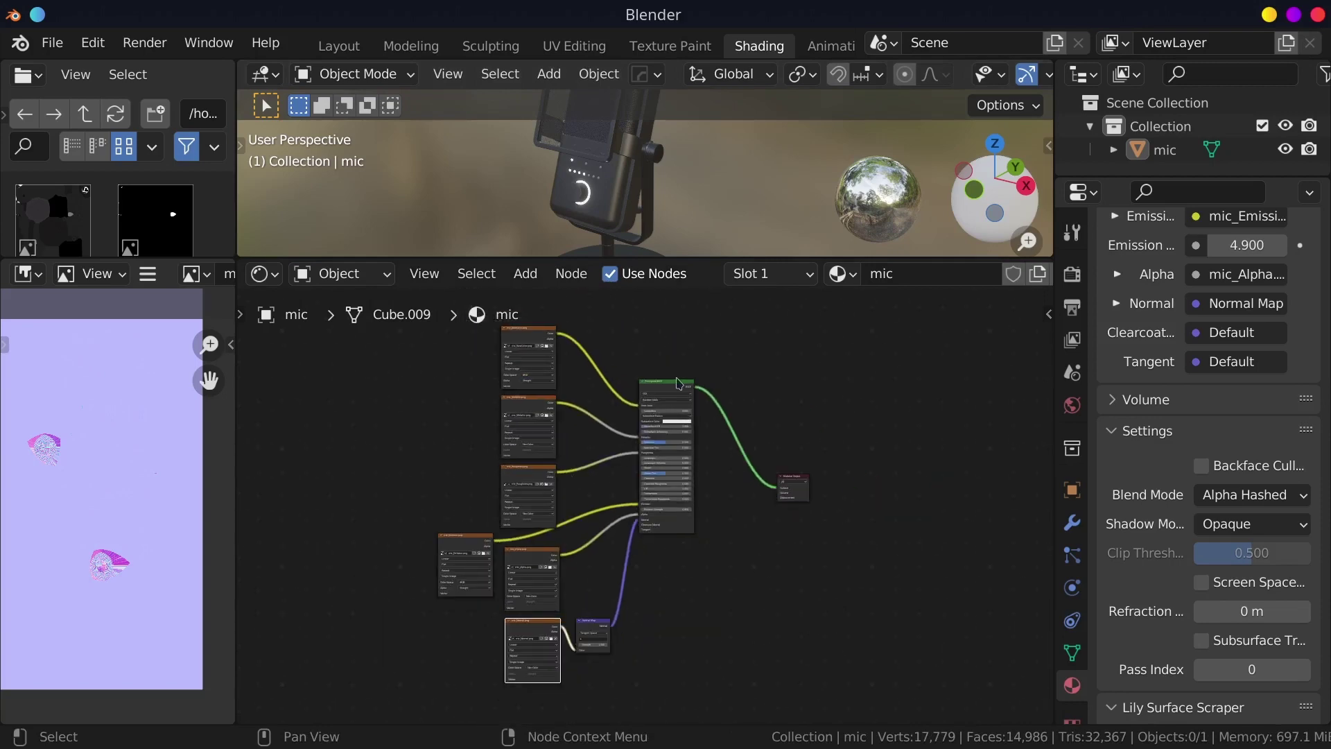
Step: Box-select the image texture nodes and delete them, keeping the Principled BSDF and Normal Map nodes
click(672, 389)
scroll(673, 389, up, 2)
scroll(665, 395, up, 5)
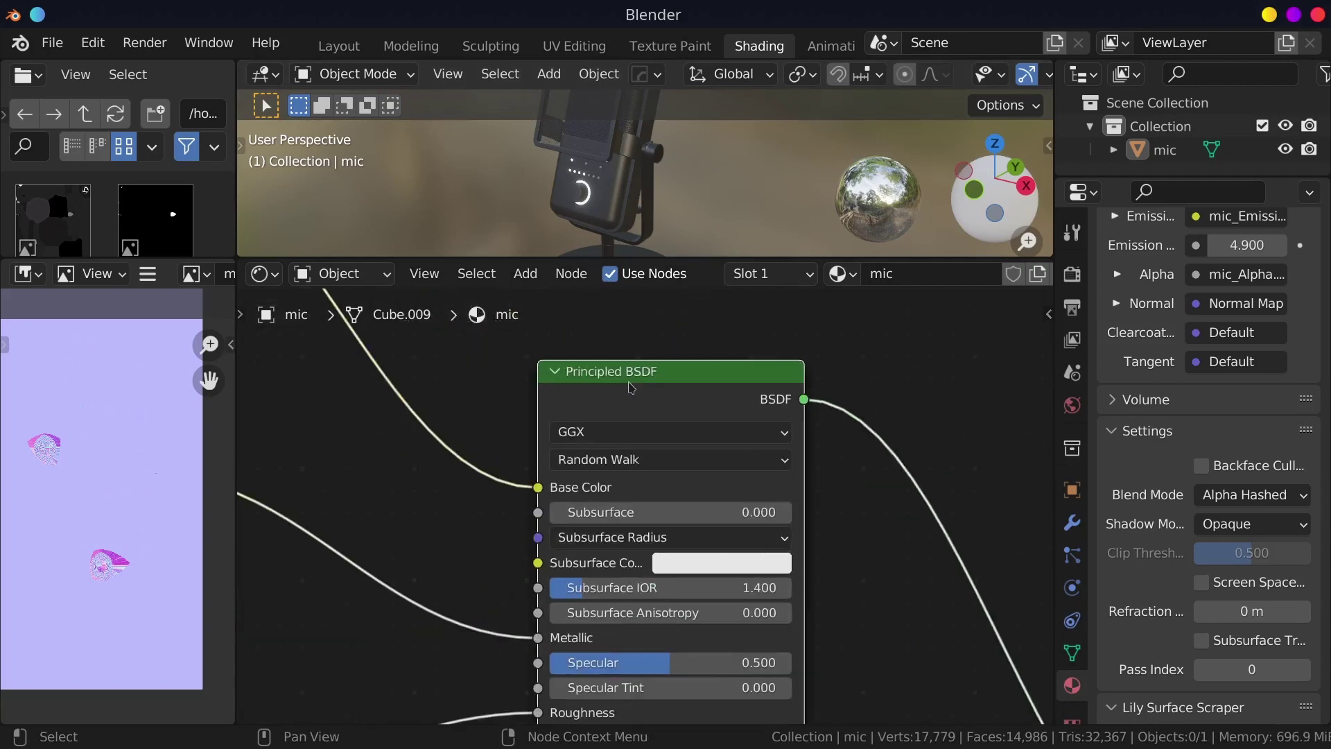
scroll(639, 428, down, 5)
scroll(639, 428, down, 4)
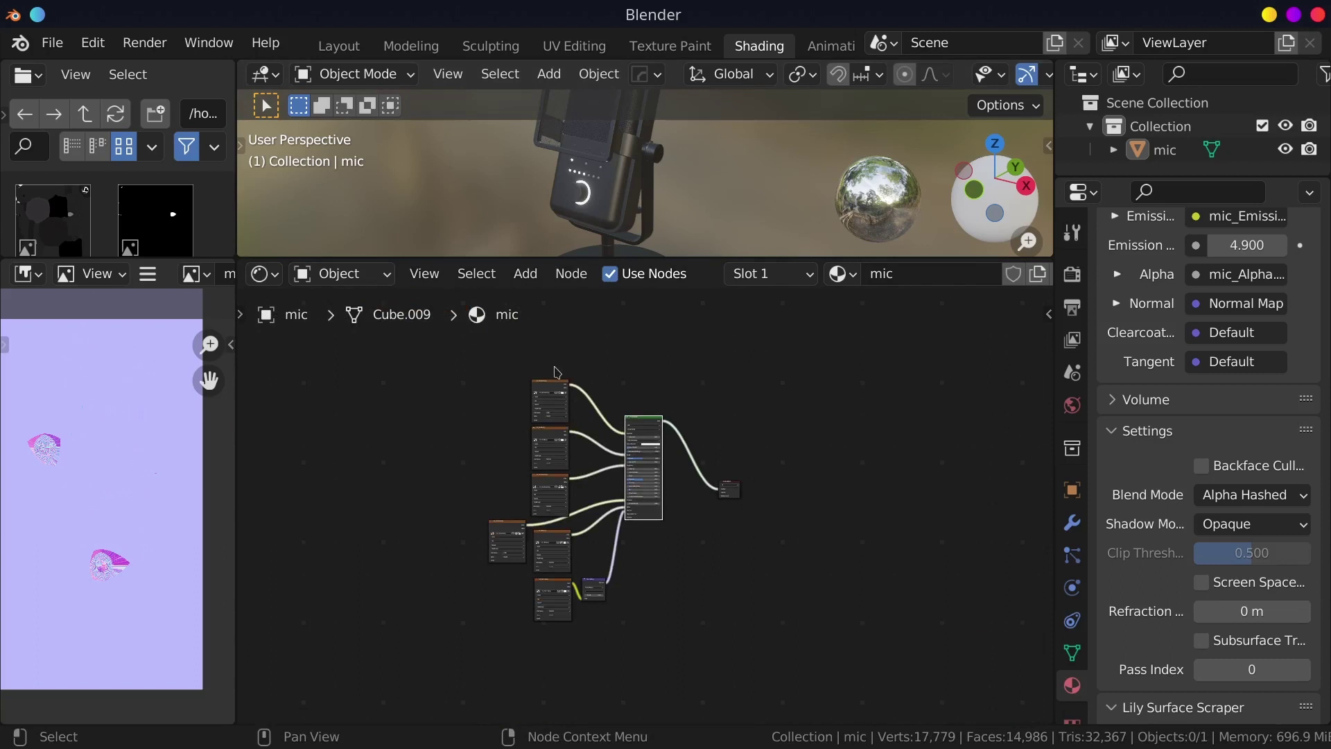
mouse_move(558, 358)
mouse_down()
mouse_move(441, 707)
mouse_move(444, 682)
mouse_up()
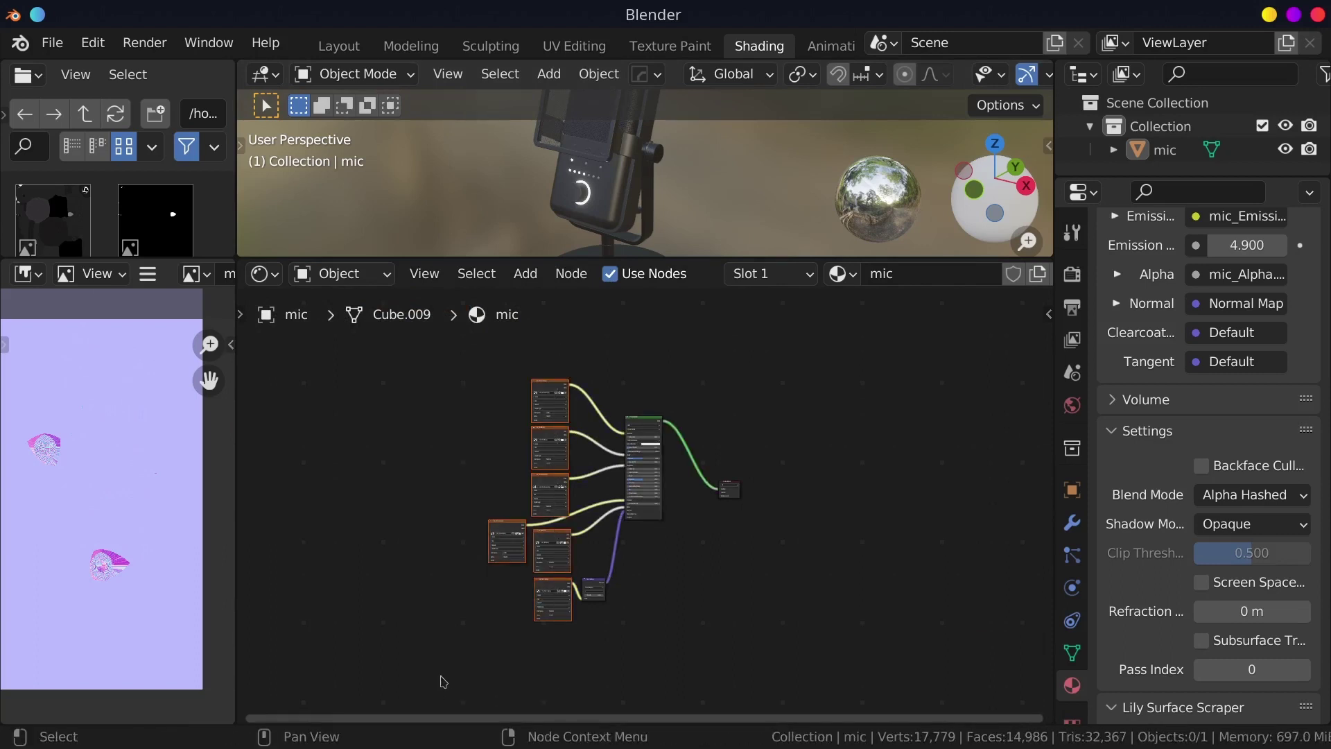
key(Delete)
scroll(536, 406, up, 2)
scroll(538, 409, up, 2)
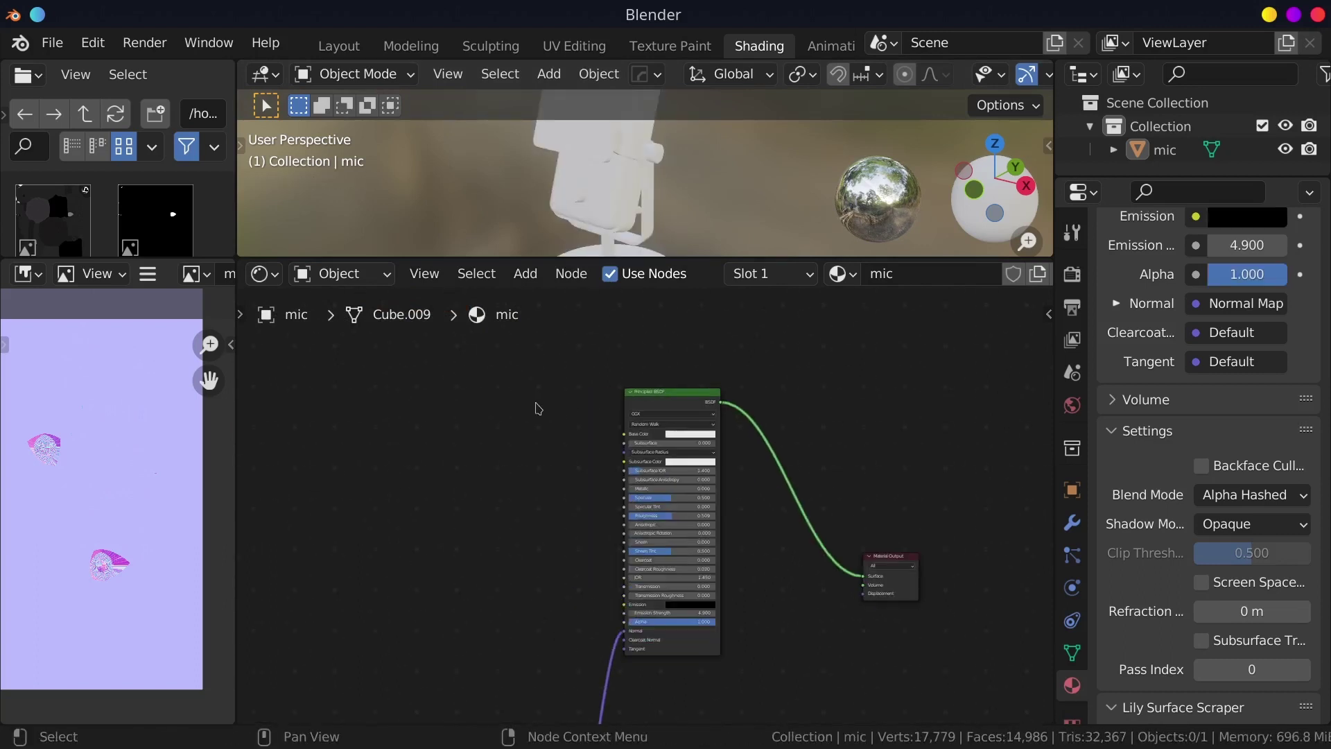
scroll(542, 416, up, 2)
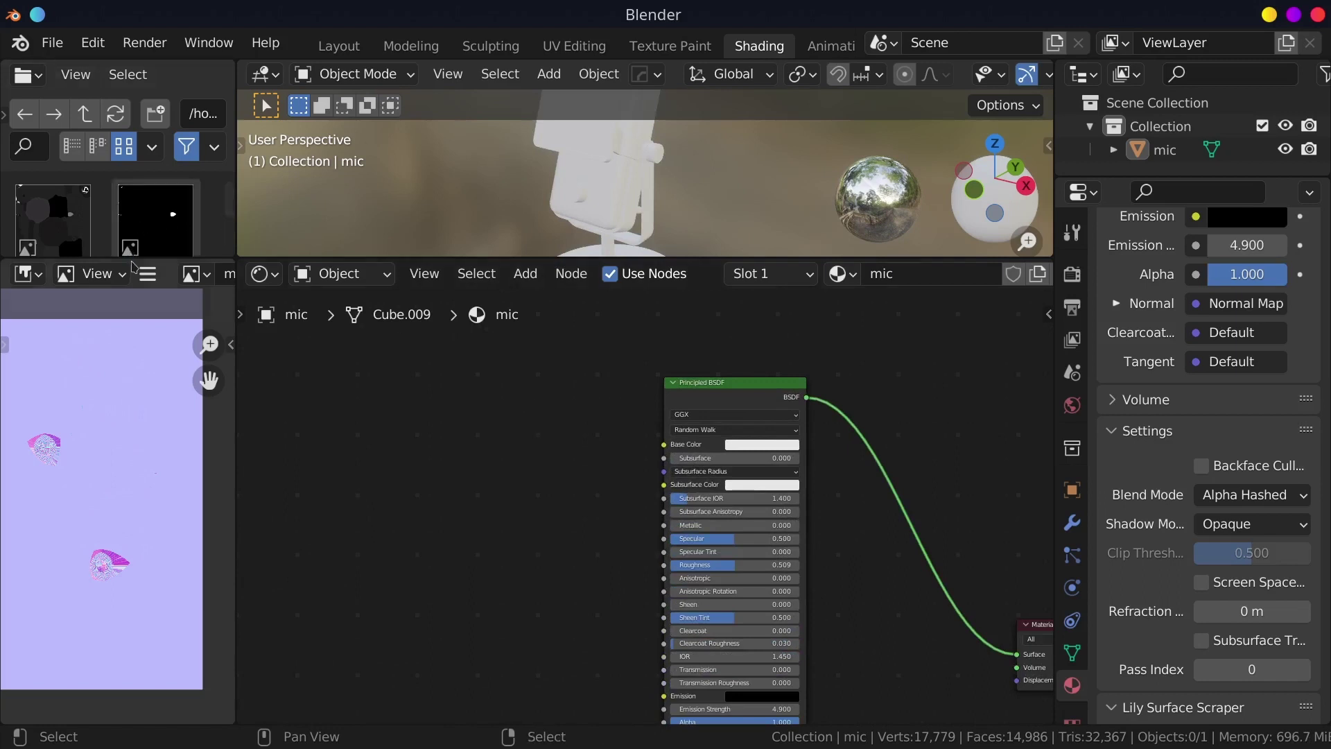
Step: Drop microphone_07_mic_BaseColor.png into the node editor and wire its Color into Base Color
drag(131, 259, 131, 300)
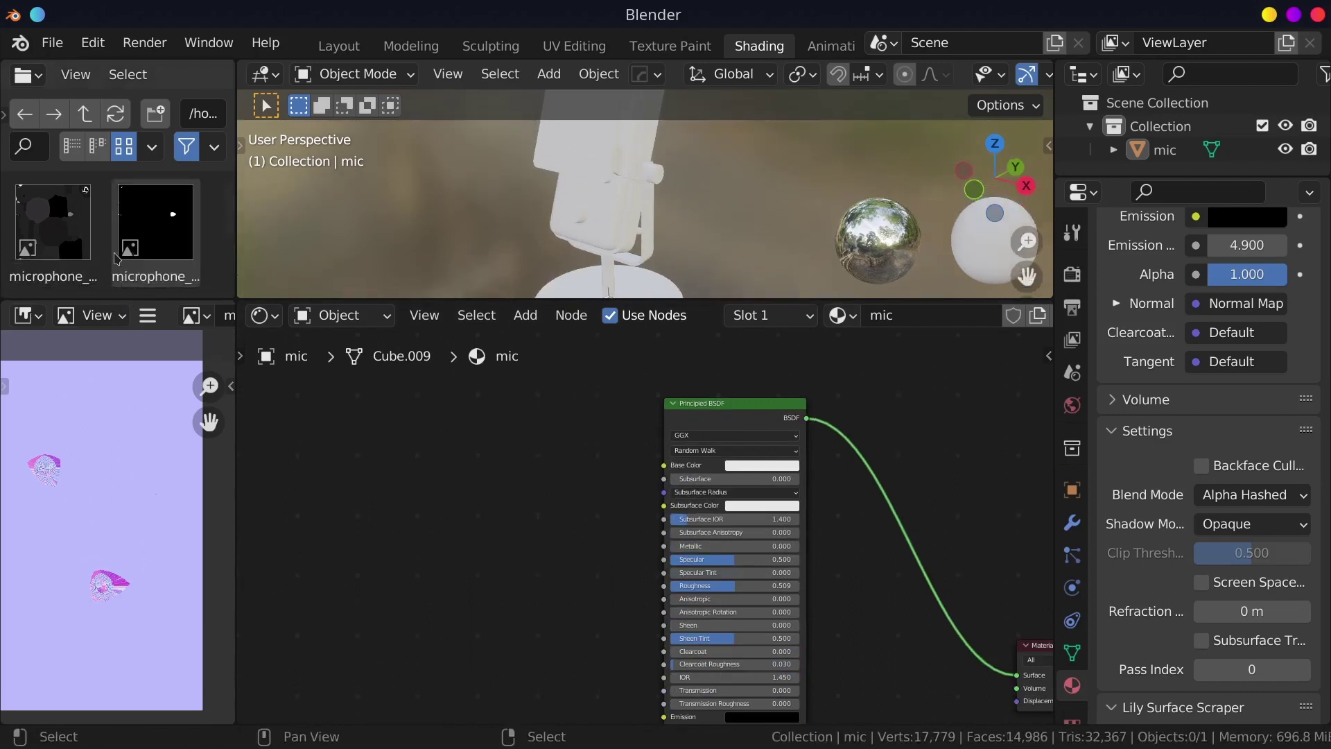
drag(49, 238, 382, 444)
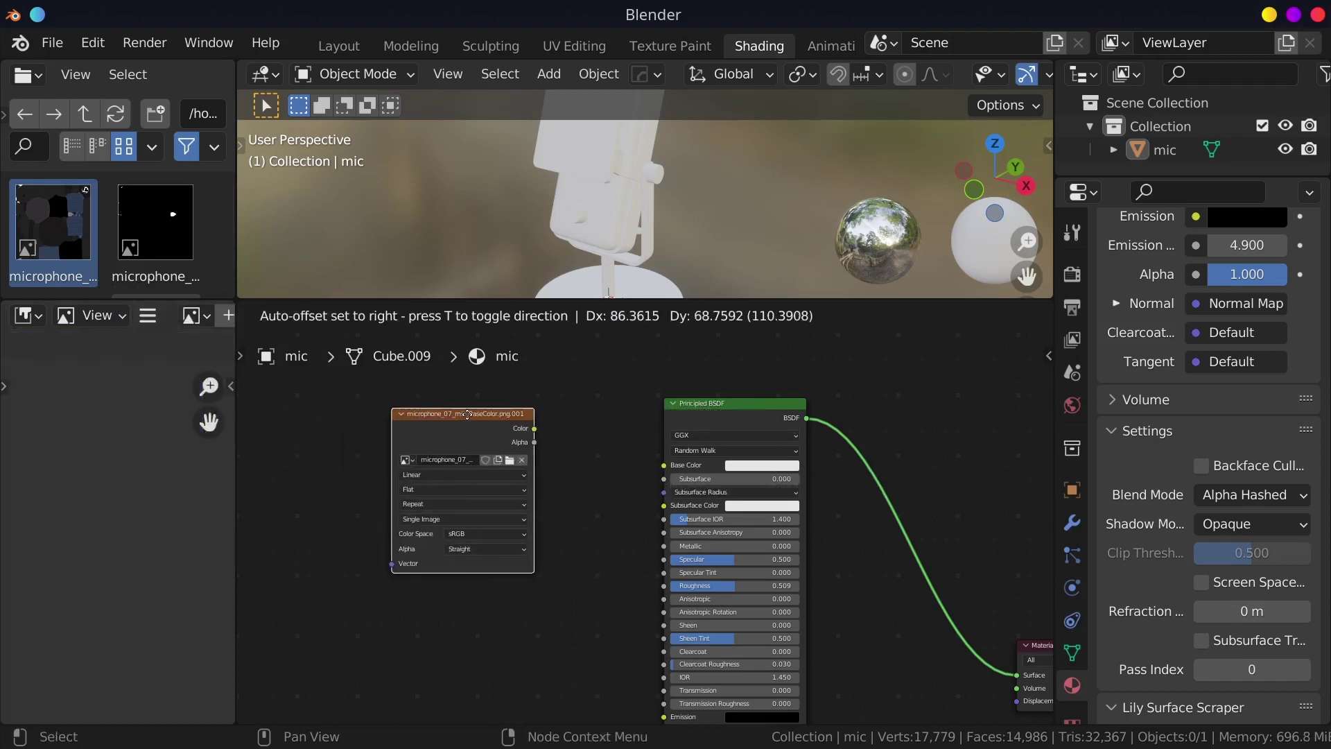
drag(436, 439, 449, 403)
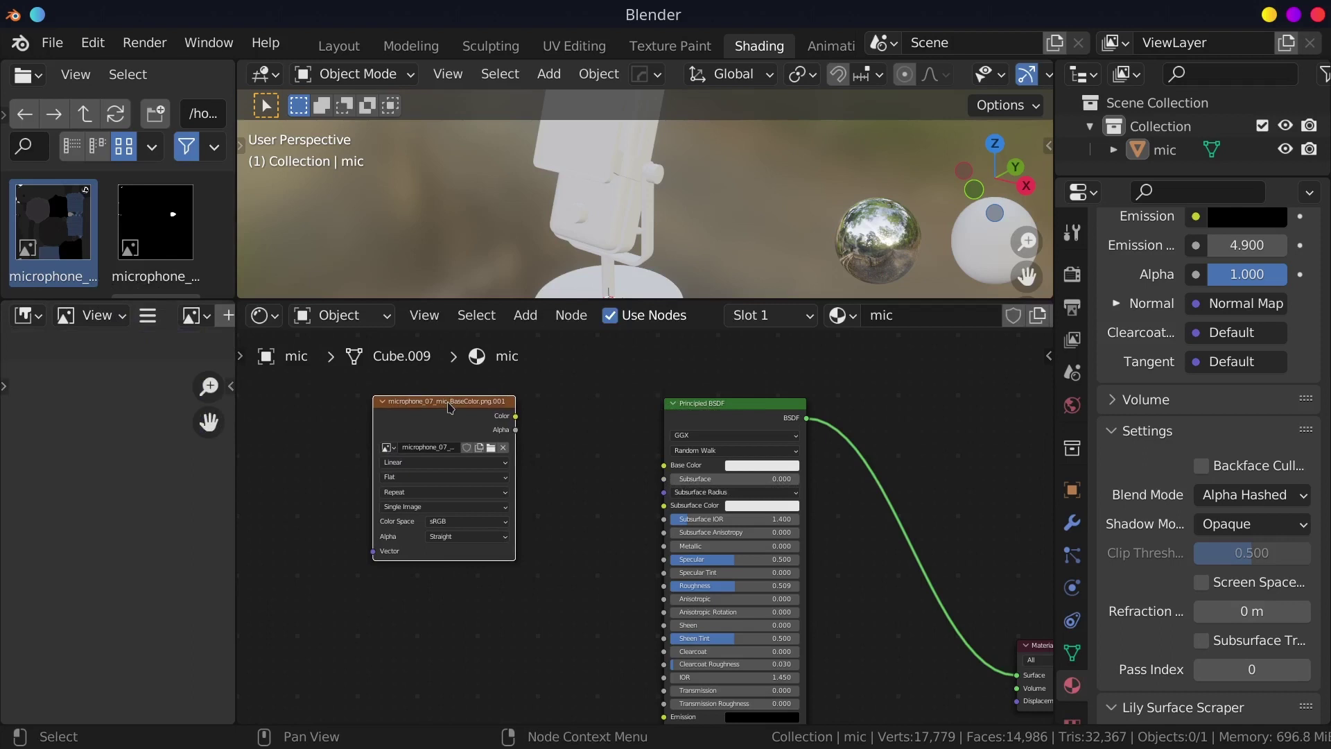
mouse_move(449, 410)
mouse_down()
mouse_move(432, 403)
mouse_move(667, 472)
mouse_up()
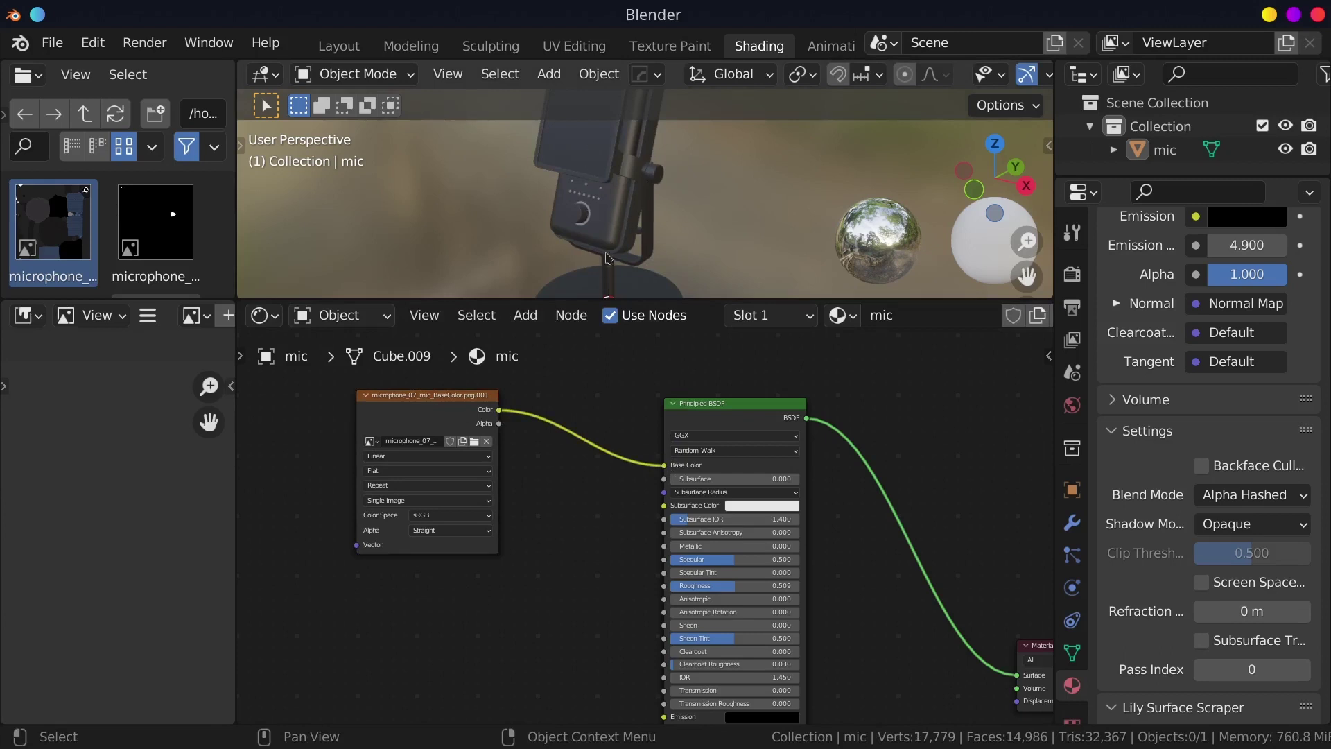
click(408, 405)
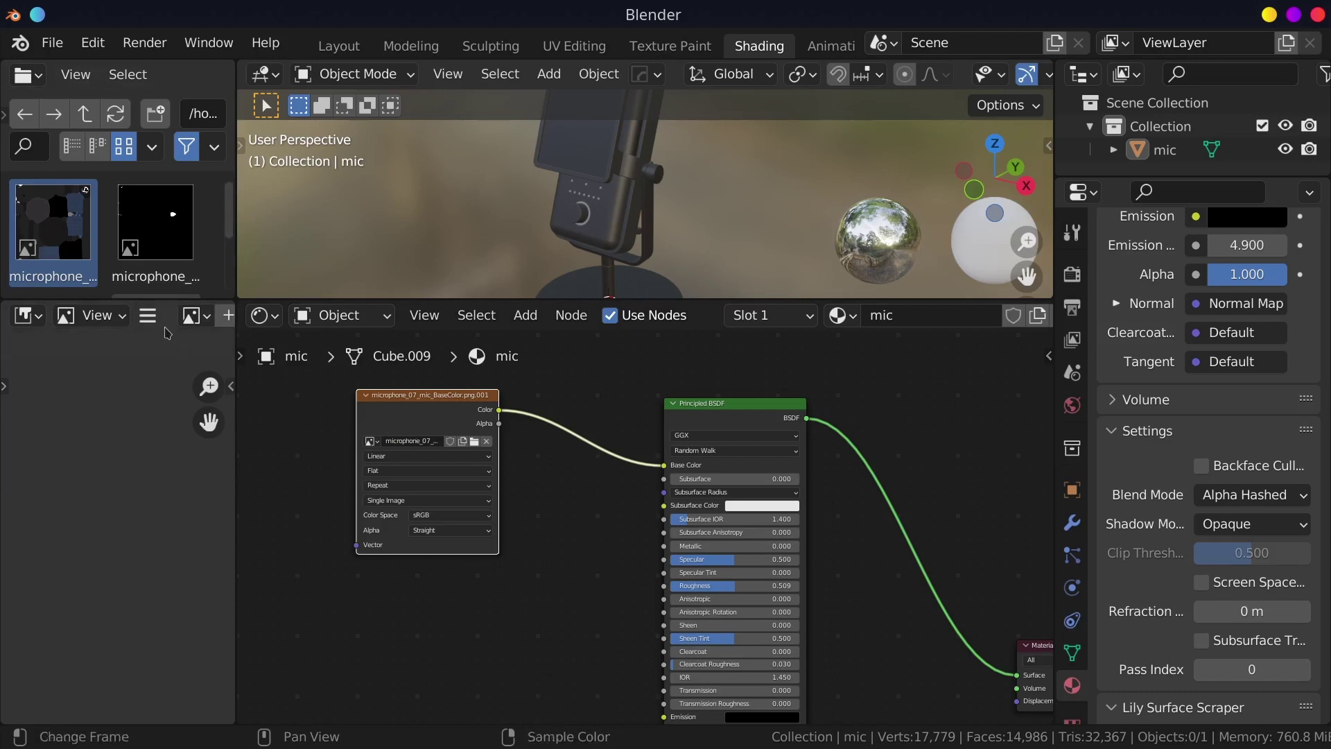
Step: Display the BaseColor image in the image editor and zoom around to inspect it
click(189, 316)
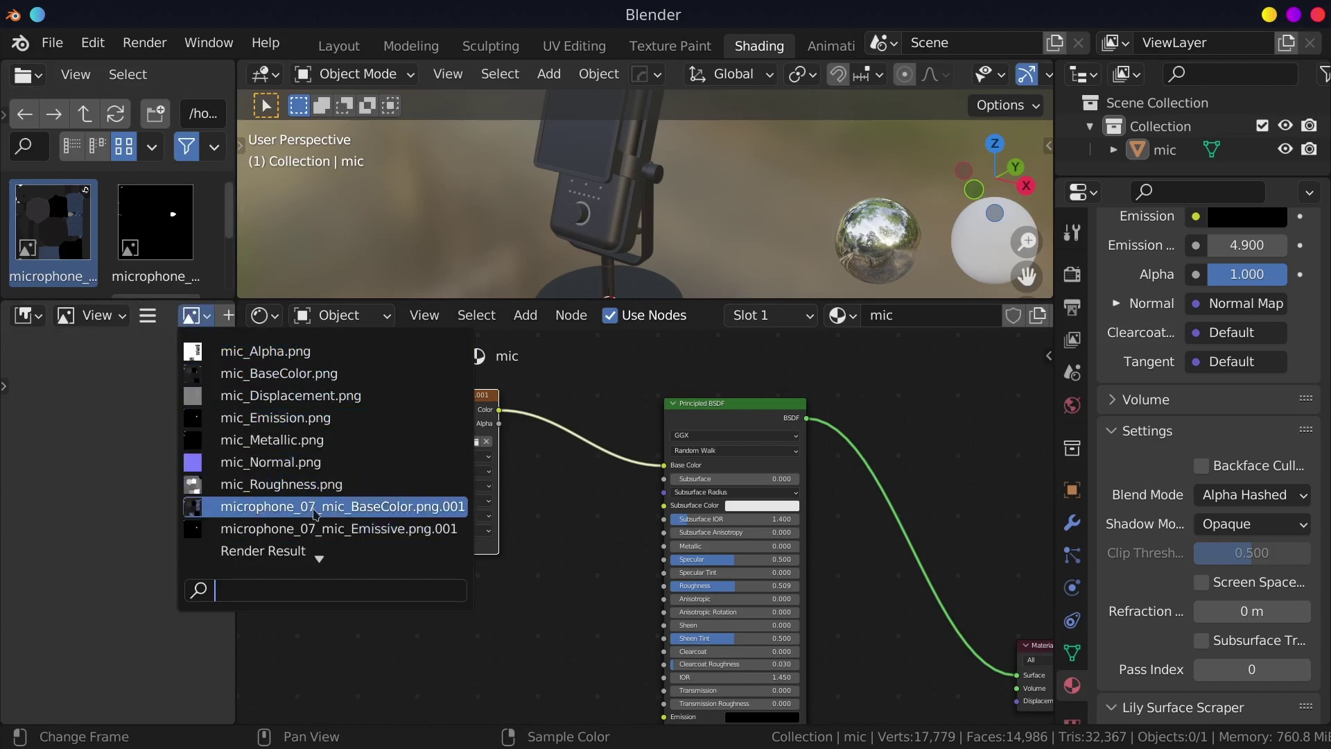
click(317, 507)
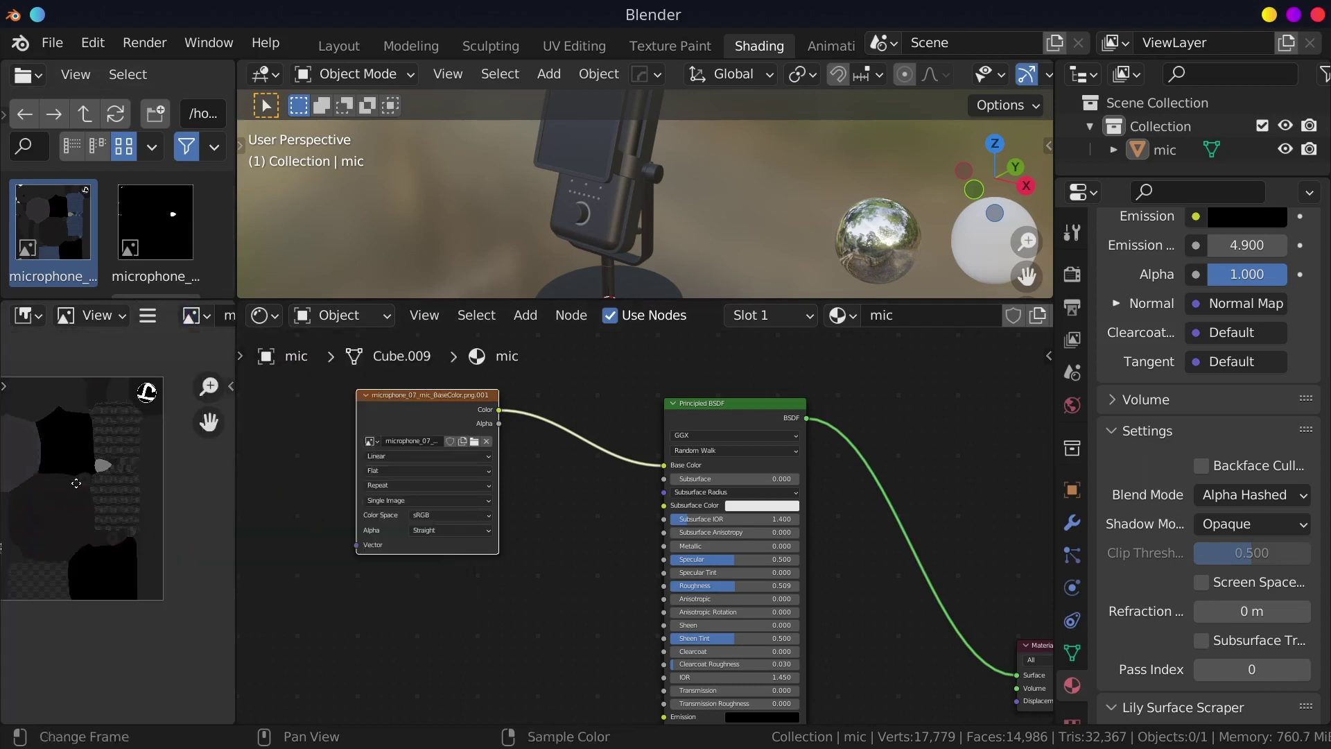
middle_drag(76, 483, 137, 504)
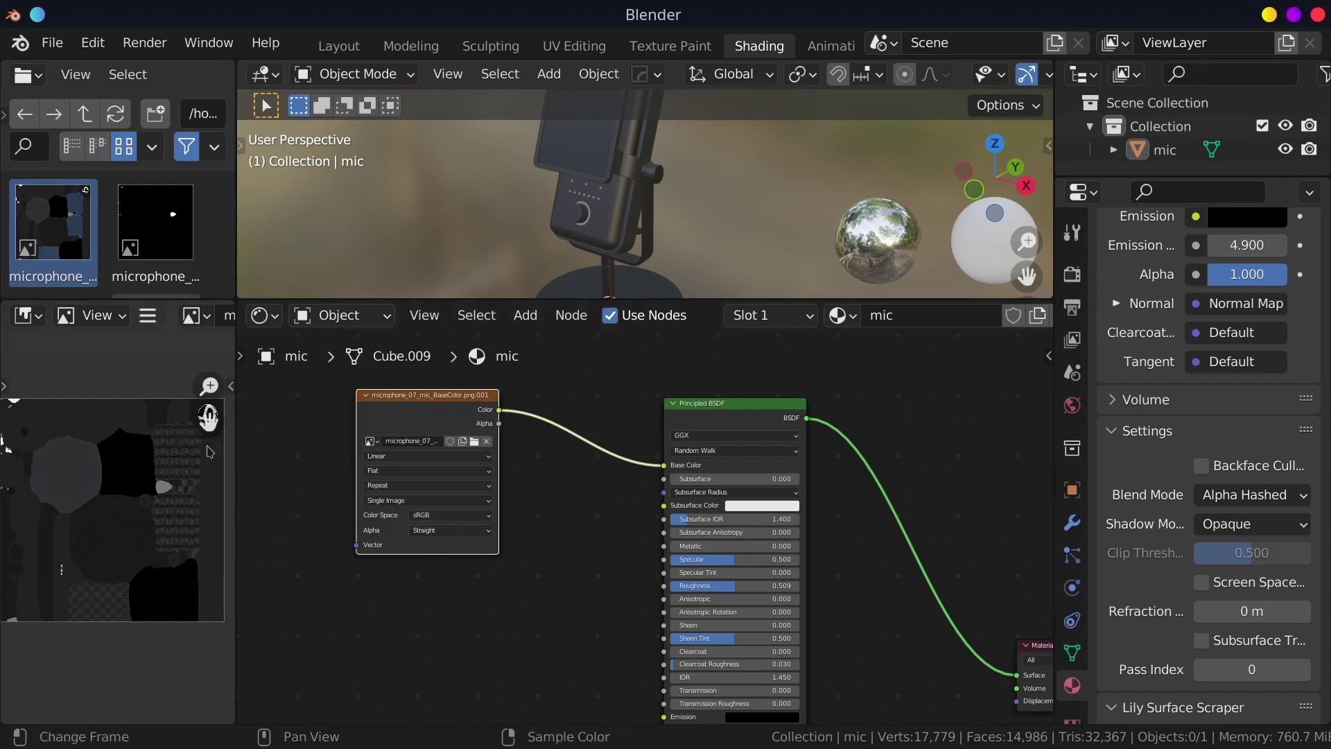
scroll(191, 551, up, 4)
scroll(187, 539, up, 2)
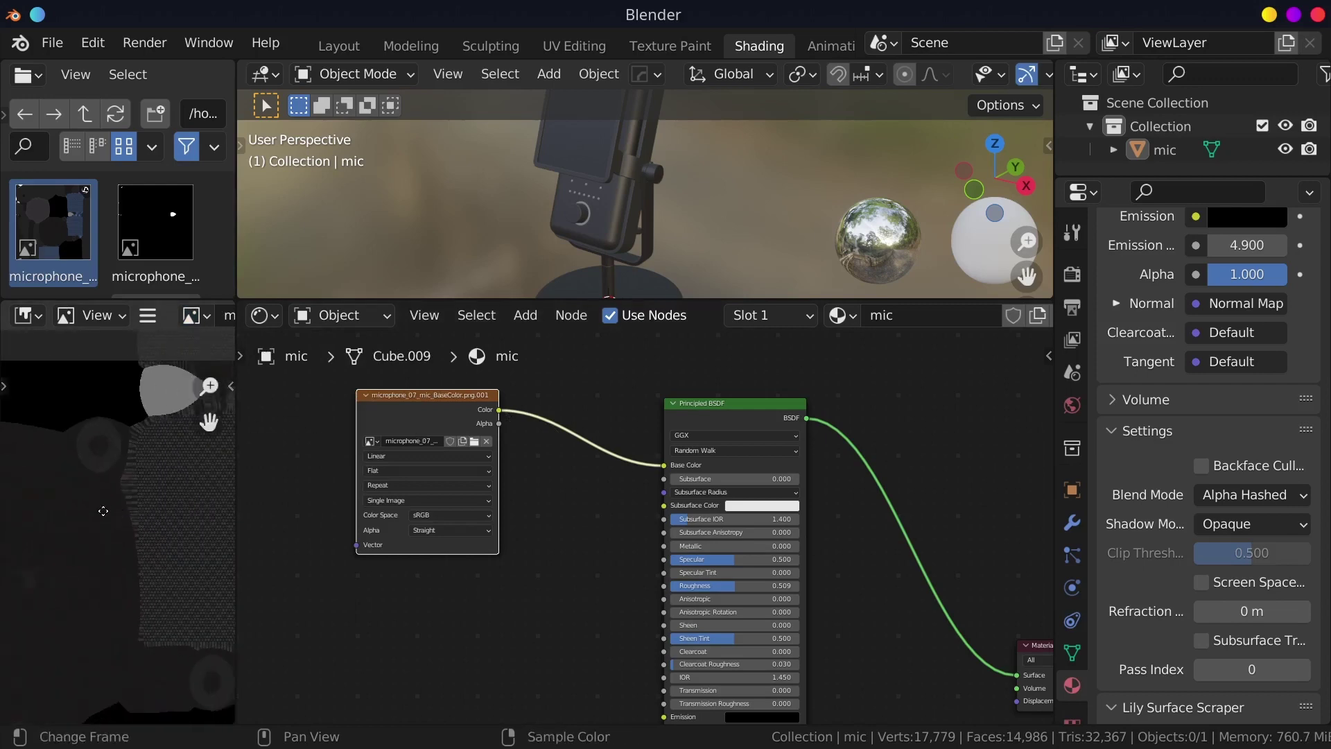
scroll(184, 543, up, 3)
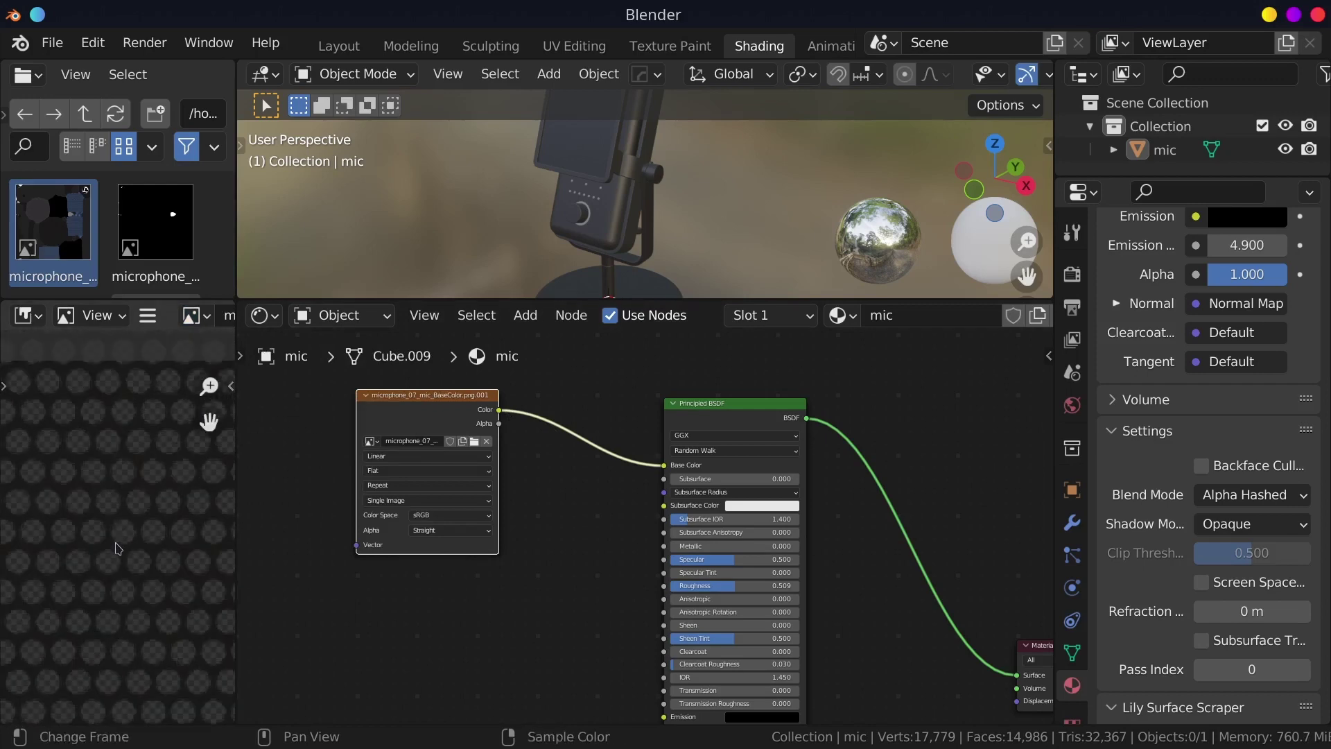
scroll(116, 548, up, 5)
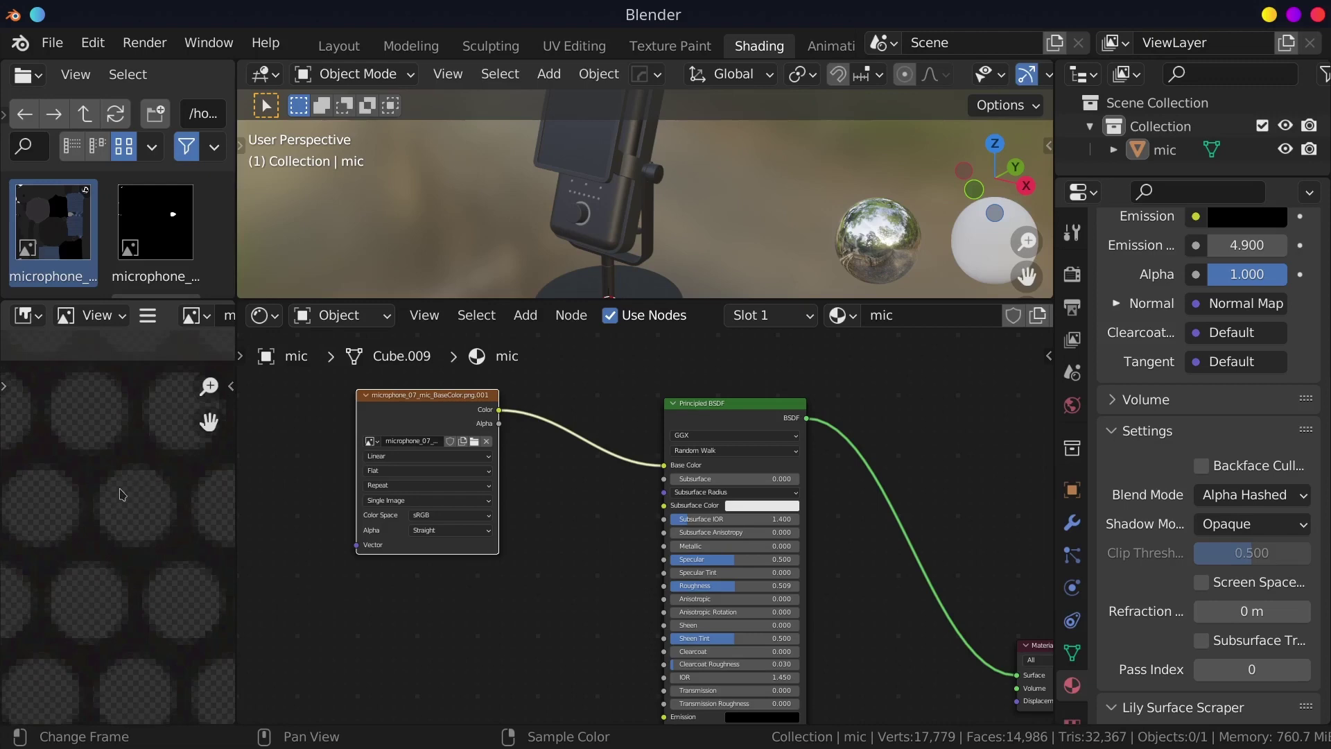
scroll(132, 504, down, 1)
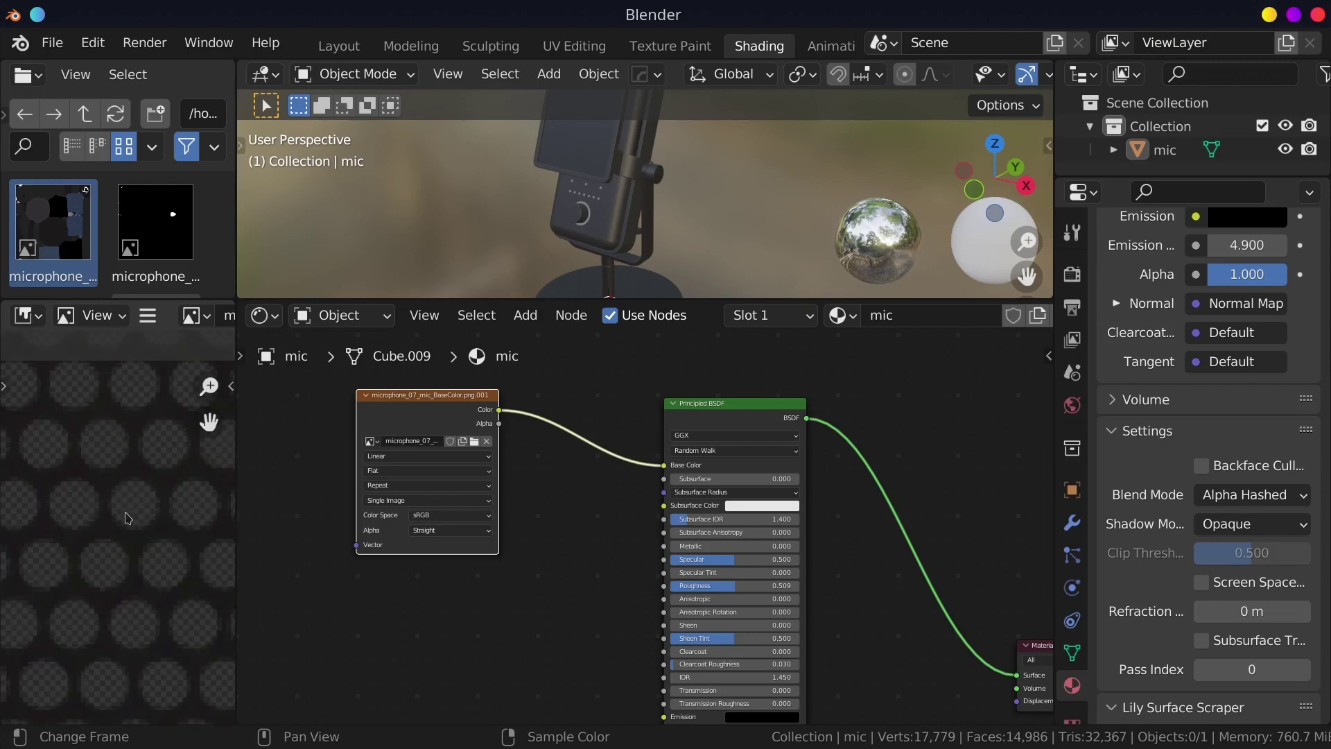
scroll(135, 520, up, 1)
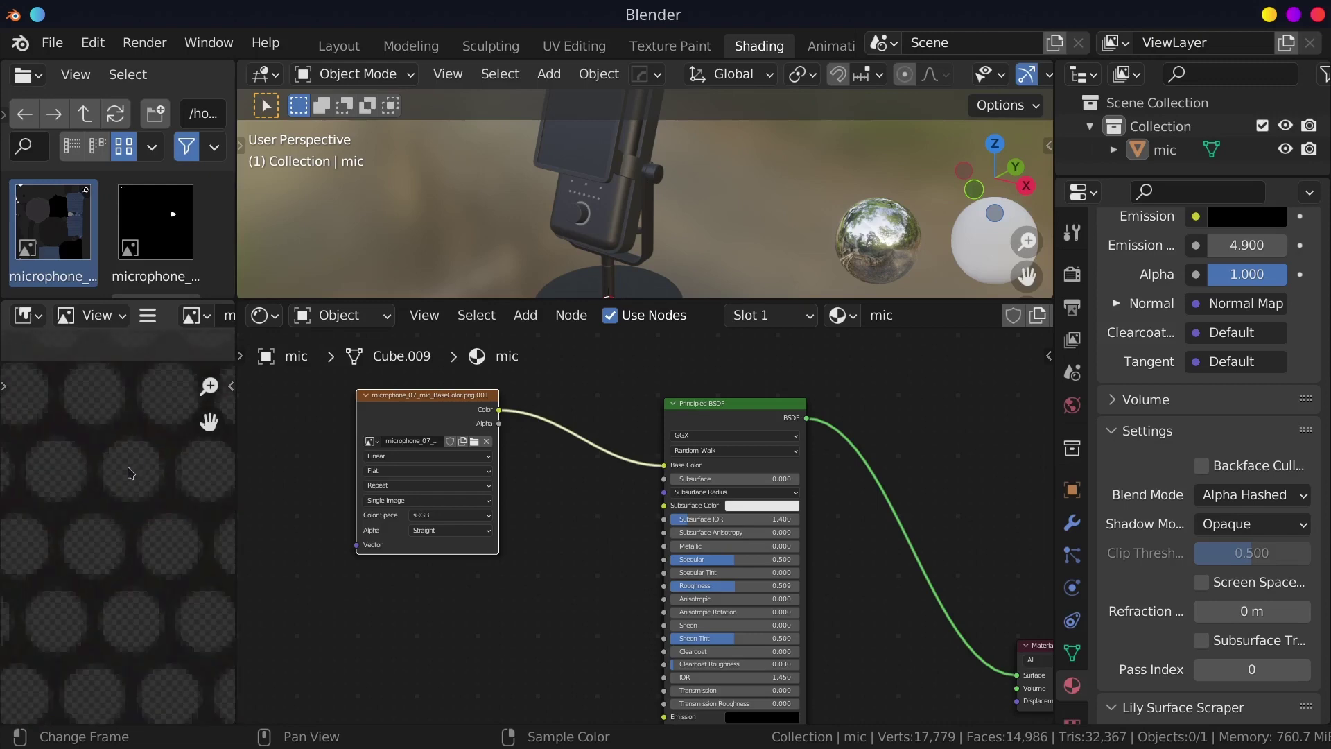
scroll(132, 474, down, 2)
scroll(125, 479, up, 3)
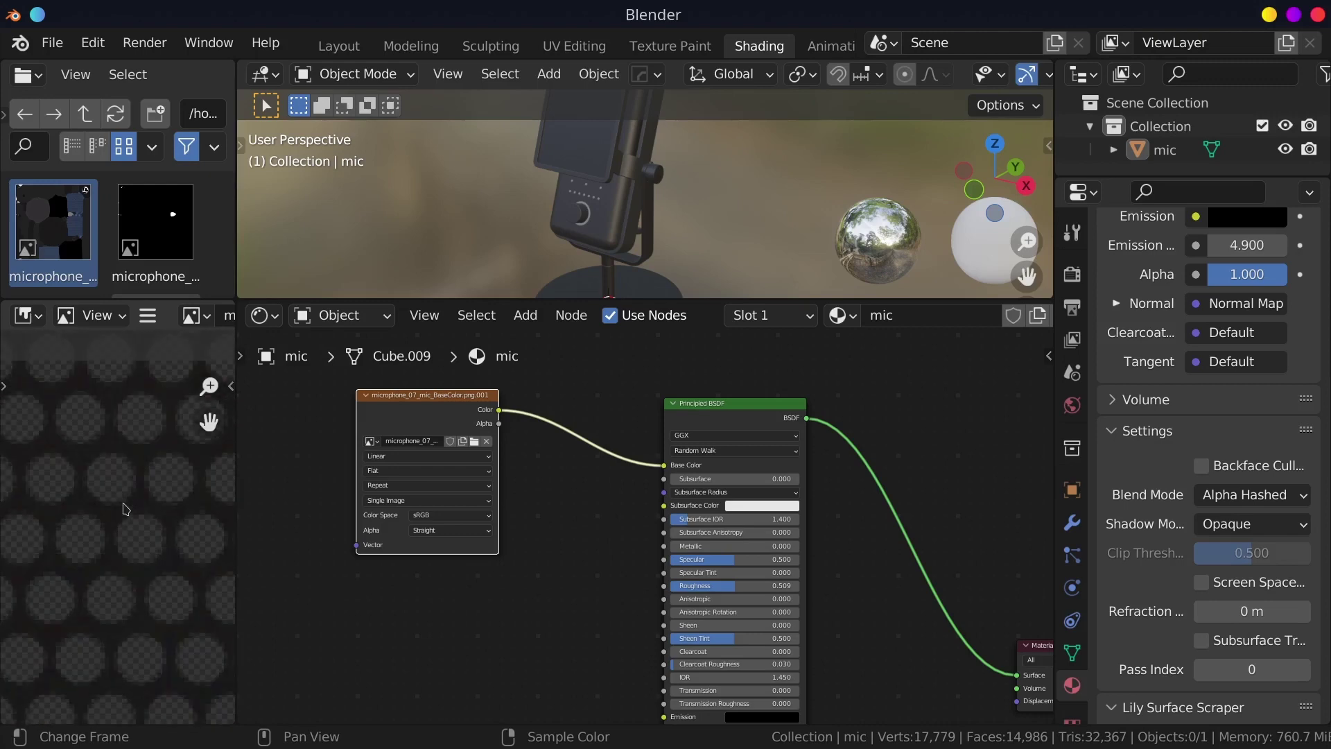
scroll(118, 476, up, 2)
scroll(79, 449, down, 1)
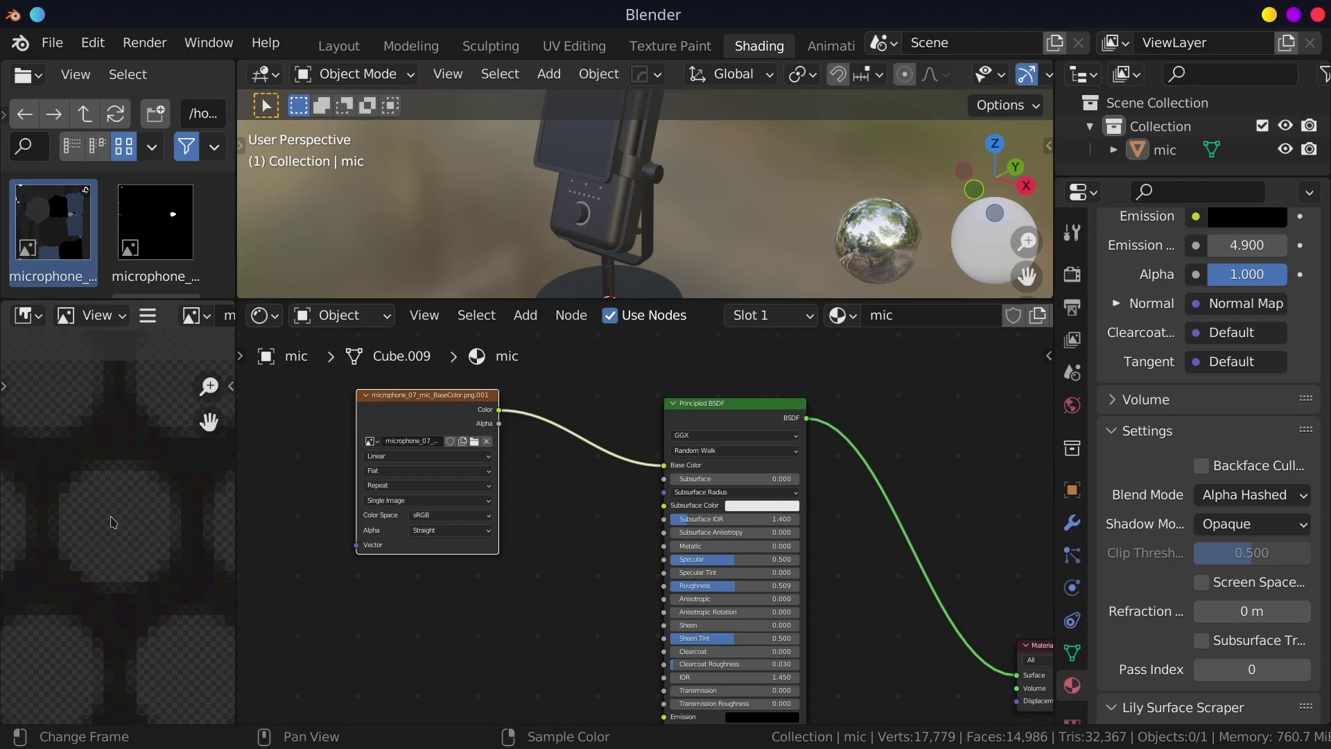
Step: Link the BaseColor texture's Alpha output to the Principled BSDF Alpha input
scroll(115, 524, down, 3)
scroll(122, 530, down, 2)
scroll(129, 539, down, 1)
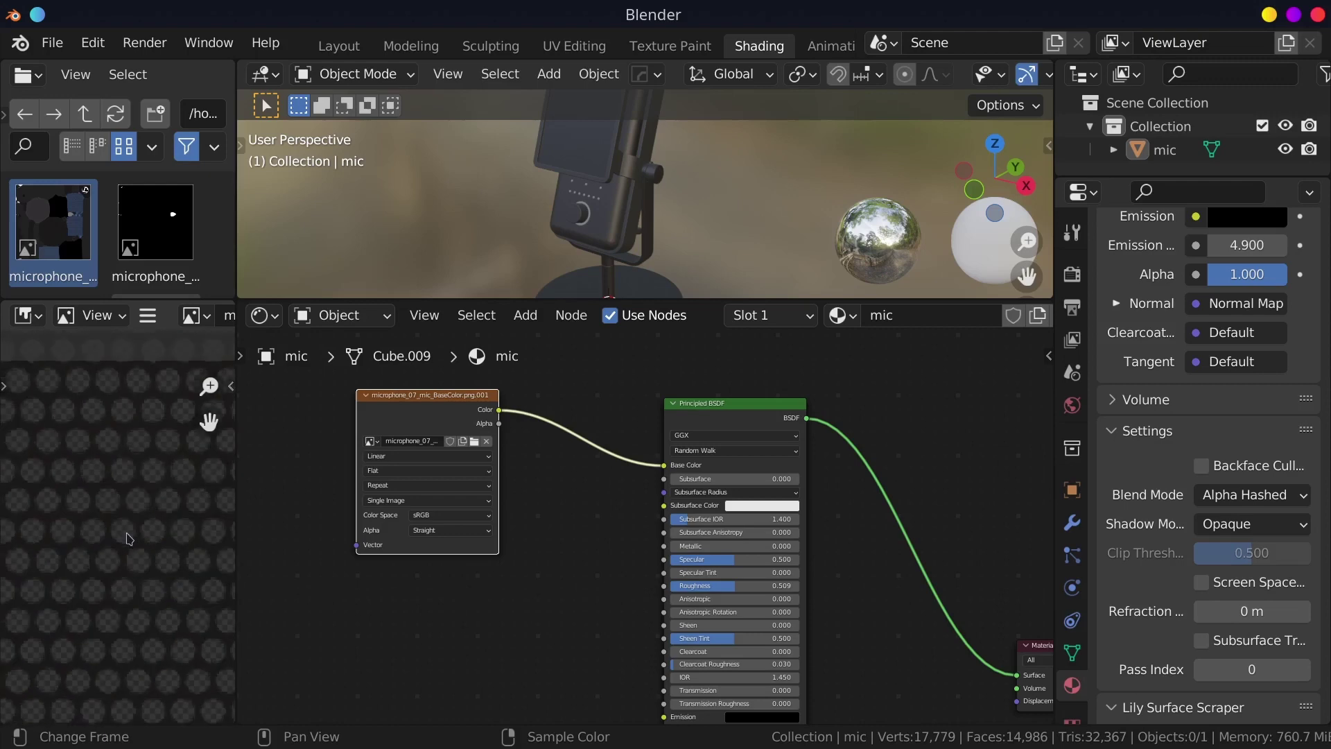
scroll(126, 538, down, 3)
scroll(110, 485, down, 2)
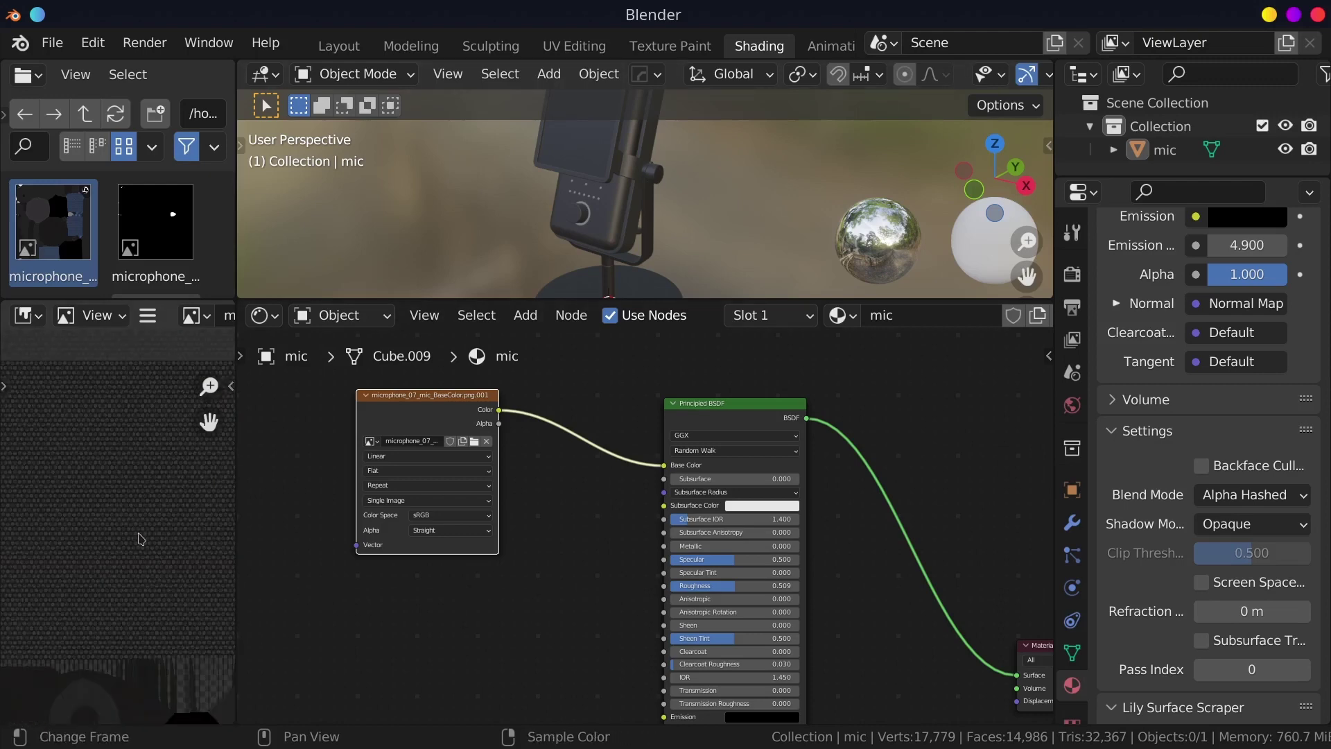
scroll(142, 541, down, 1)
scroll(130, 551, down, 2)
scroll(129, 557, up, 1)
scroll(129, 555, up, 1)
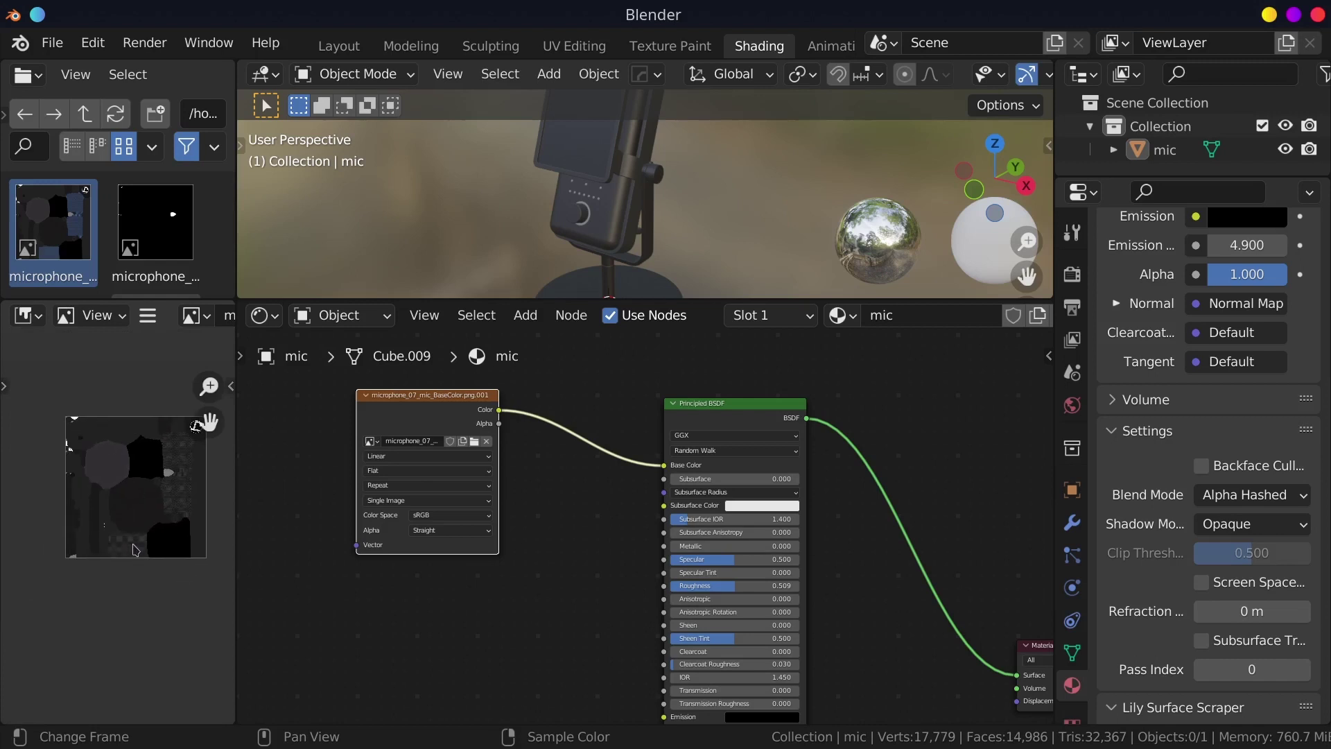
scroll(123, 559, up, 3)
scroll(118, 562, up, 1)
scroll(117, 560, up, 3)
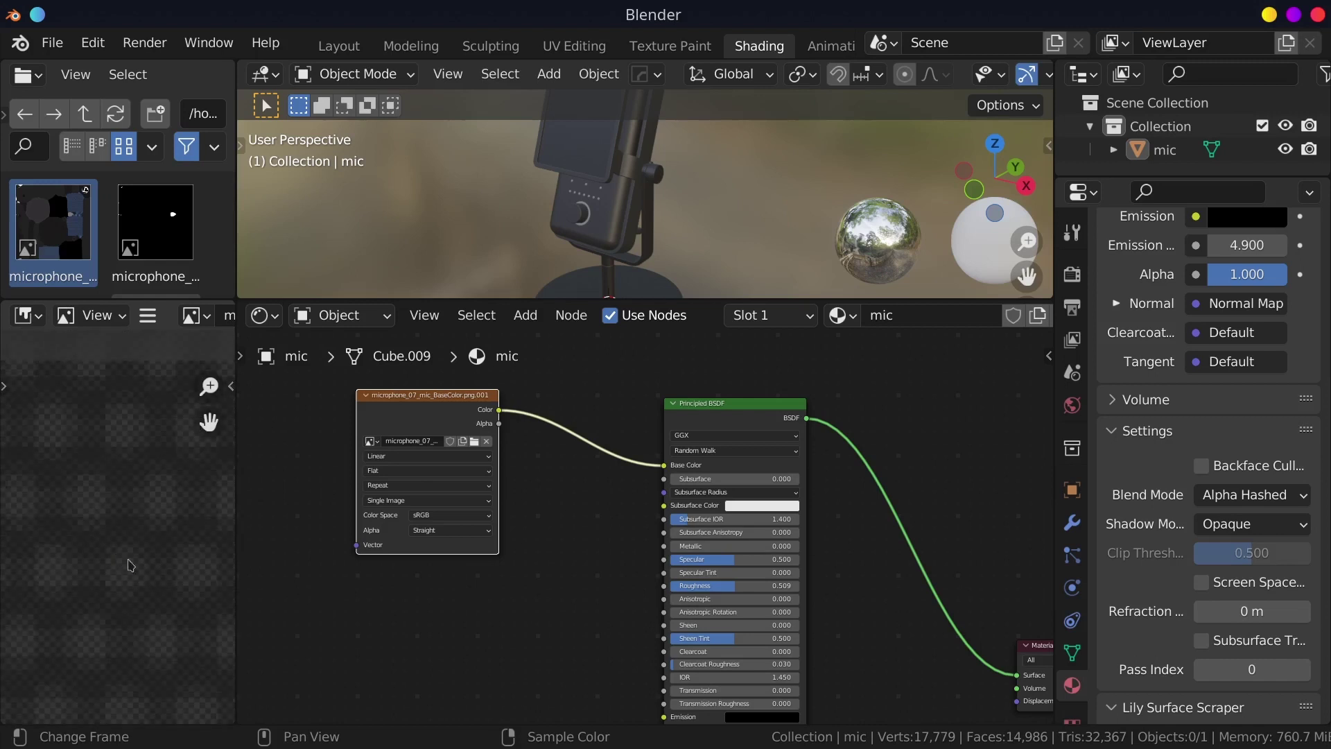
scroll(128, 565, up, 1)
scroll(120, 577, up, 1)
scroll(119, 571, down, 2)
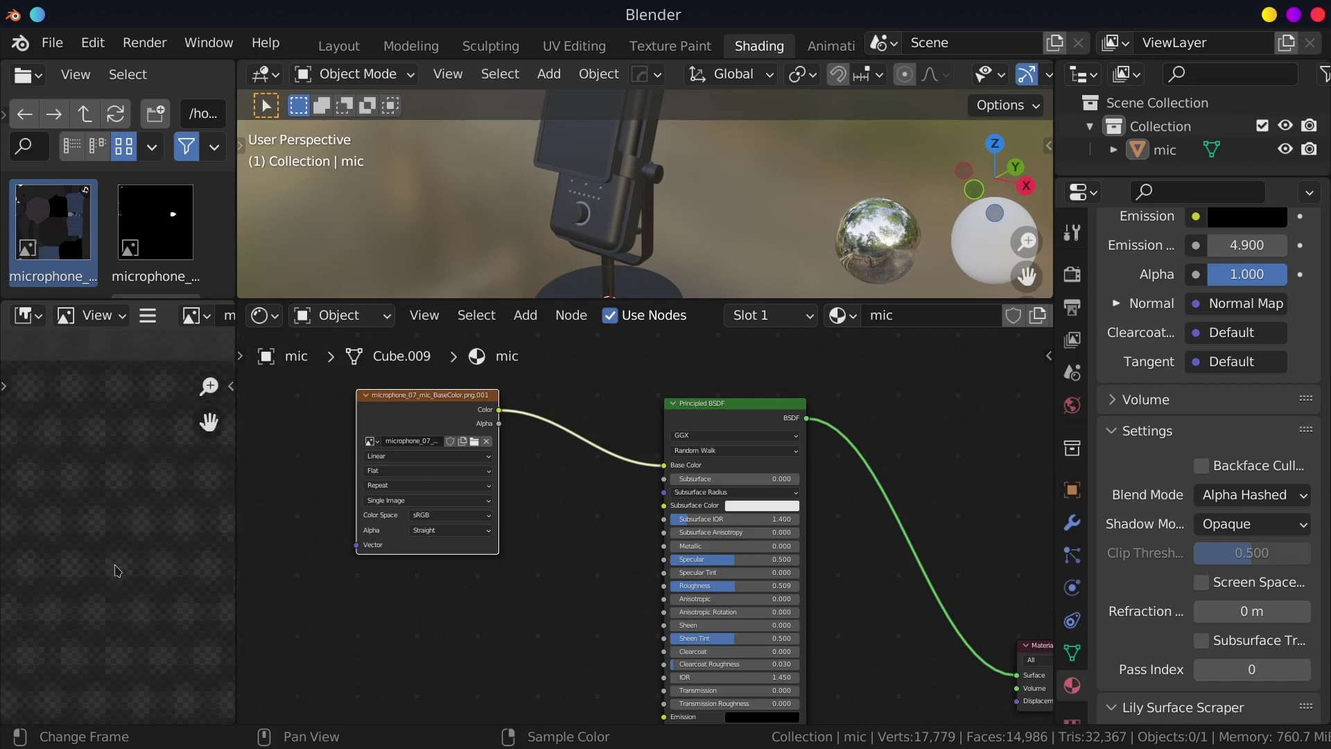
scroll(120, 561, down, 1)
scroll(119, 558, down, 1)
scroll(120, 558, down, 1)
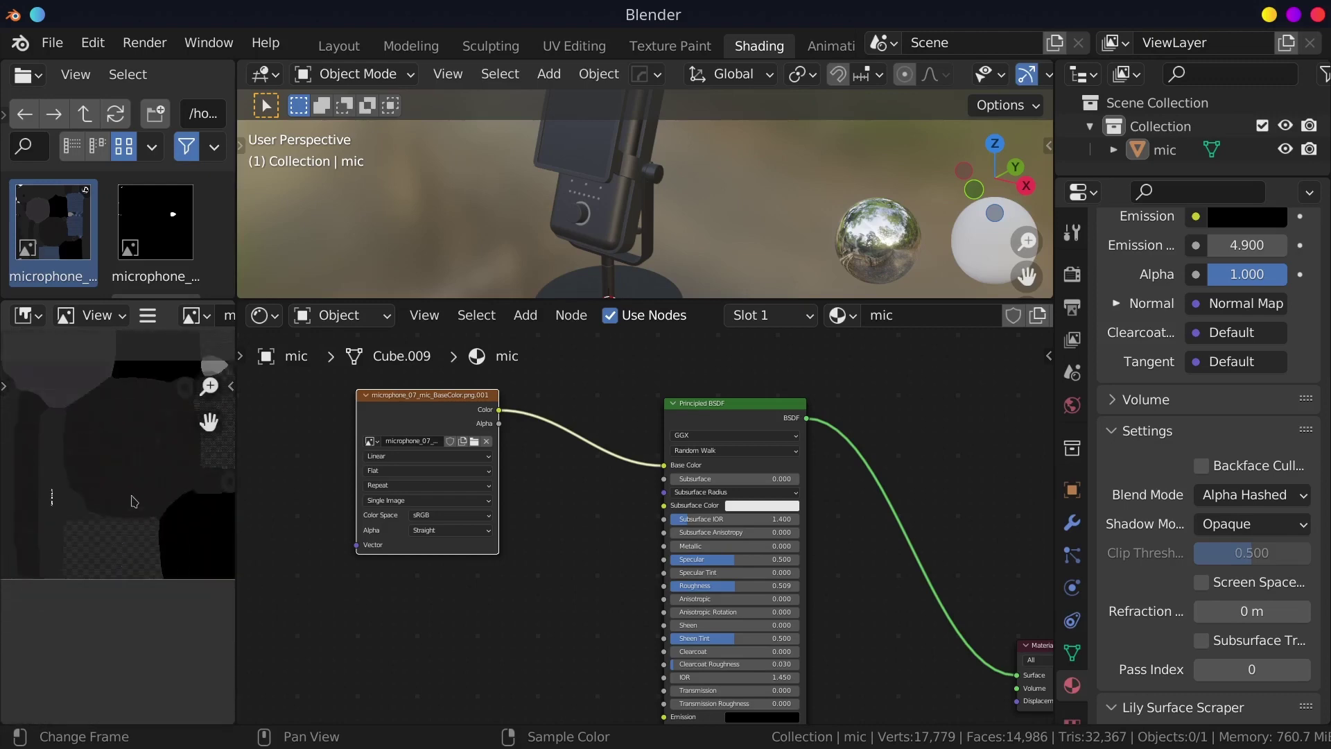
scroll(121, 565, down, 2)
scroll(123, 569, down, 1)
scroll(128, 578, down, 1)
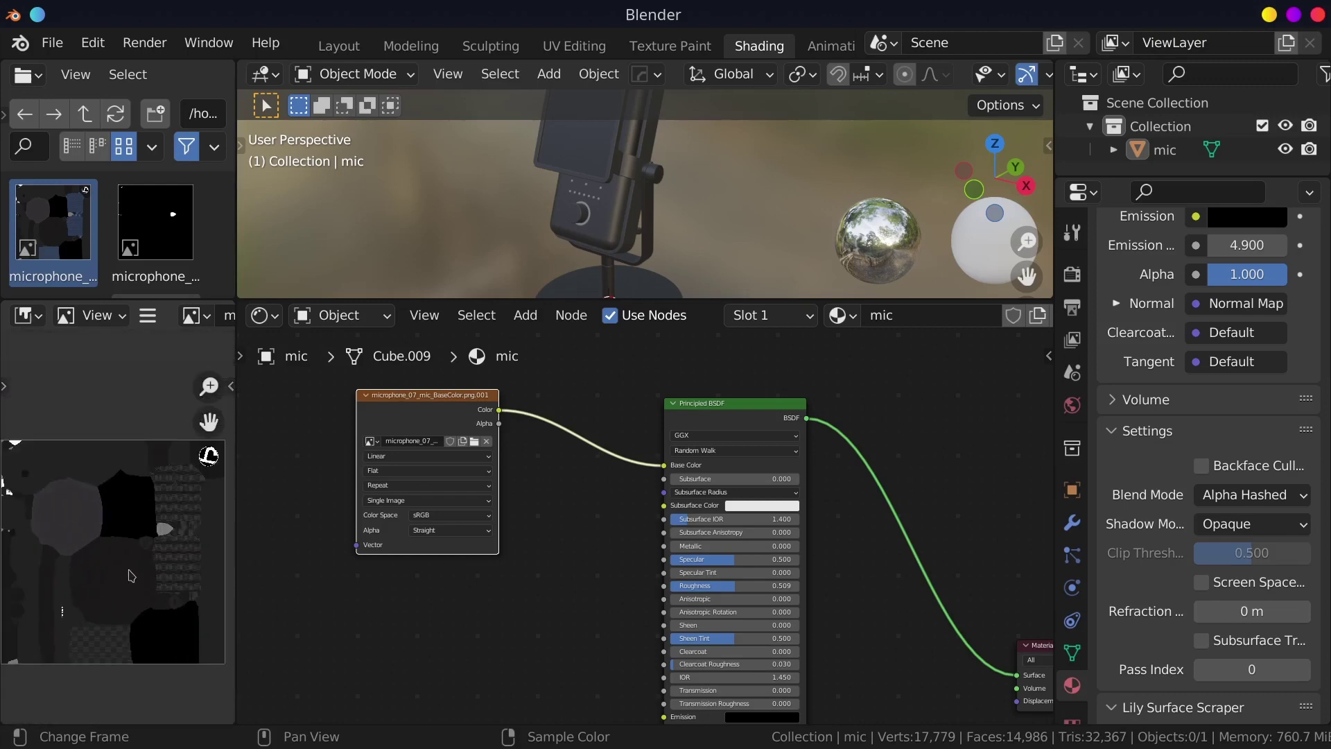
scroll(131, 576, down, 1)
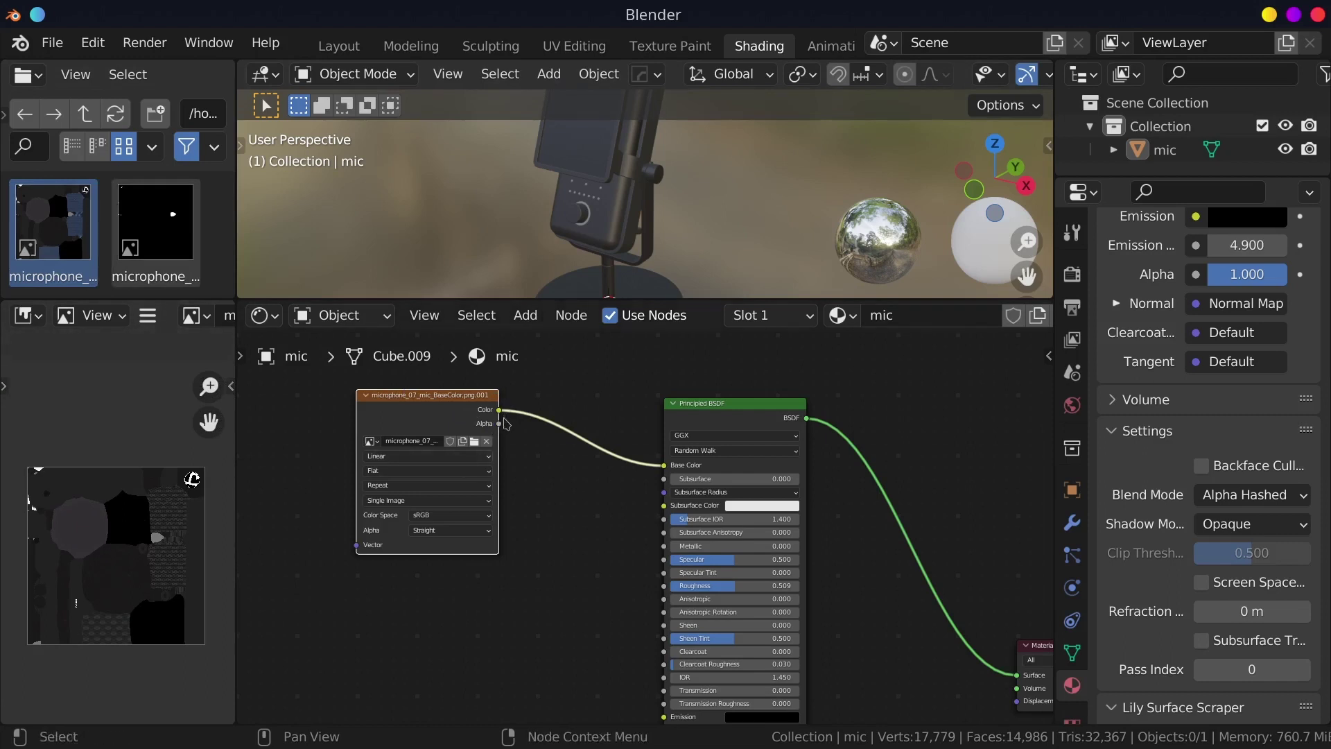
mouse_move(501, 426)
mouse_down()
mouse_move(608, 570)
mouse_move(668, 610)
mouse_up()
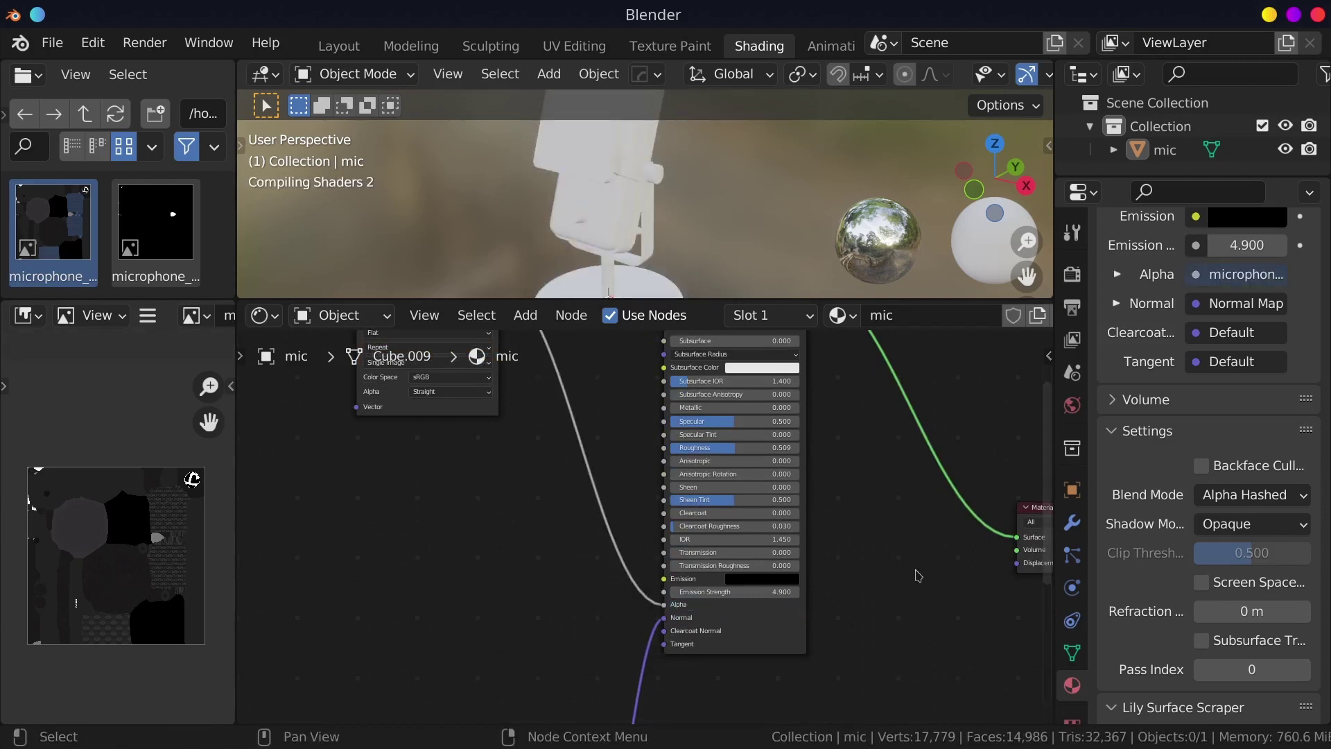
scroll(585, 171, up, 2)
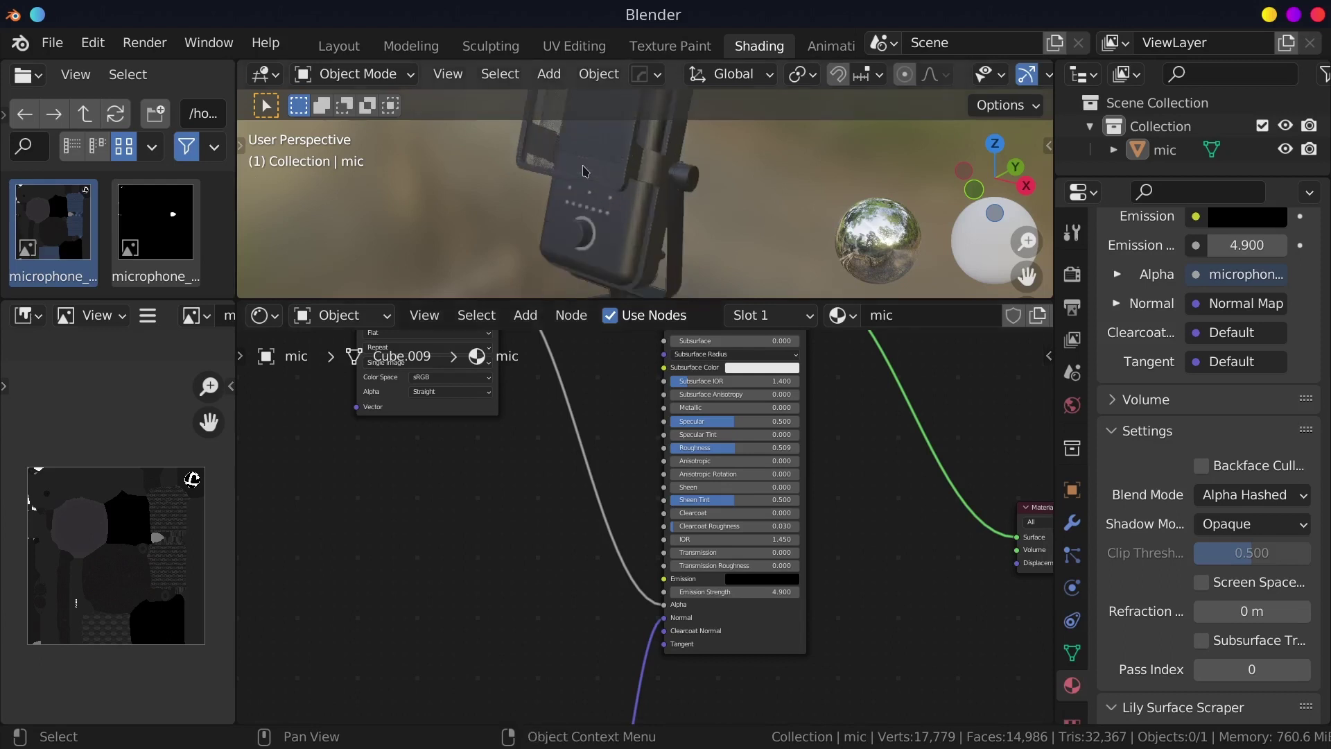
scroll(585, 171, up, 2)
middle_drag(553, 215, 568, 229)
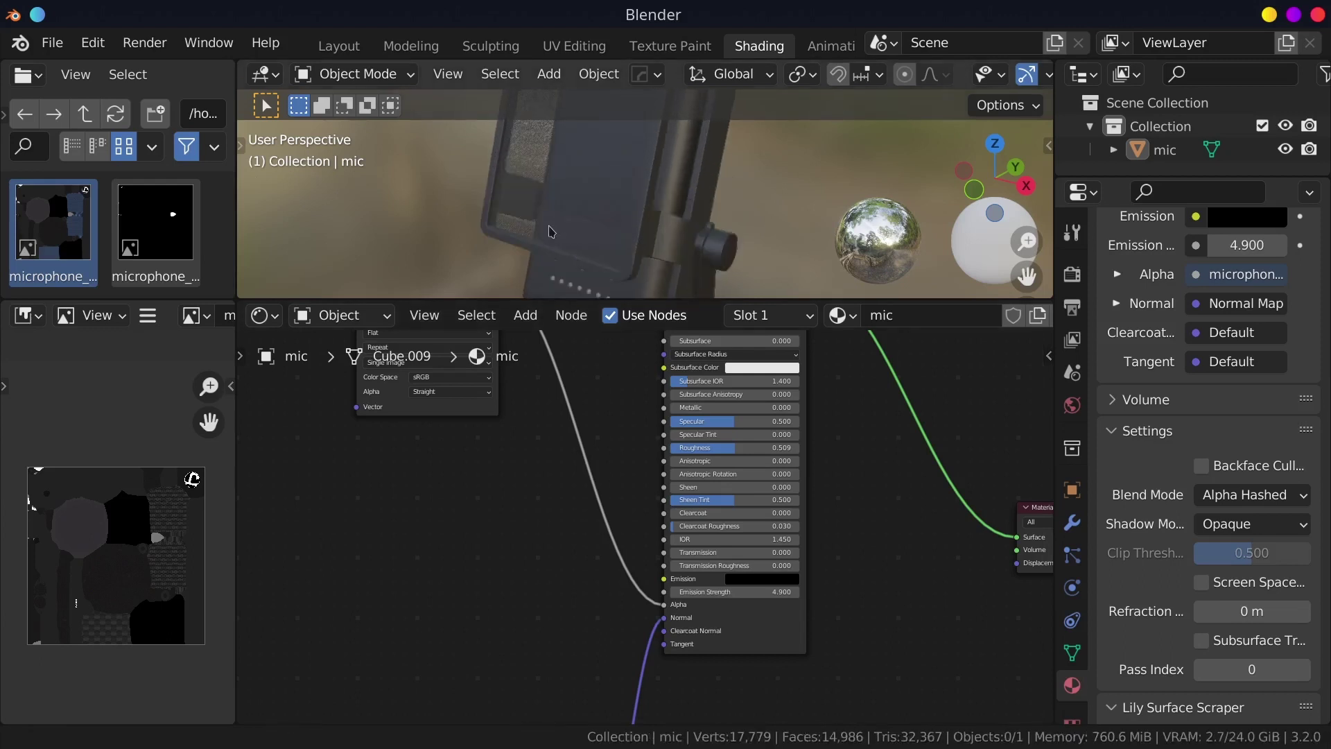
scroll(567, 220, up, 3)
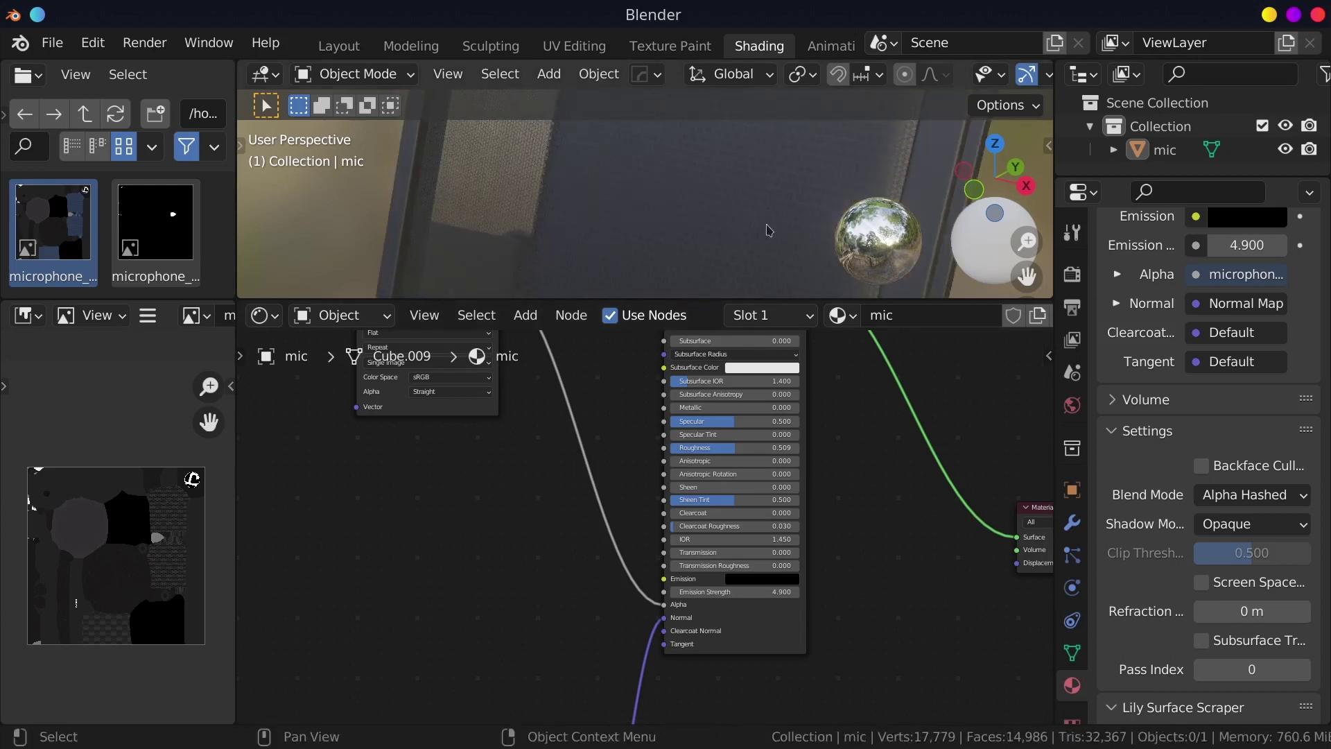
mouse_move(794, 231)
middle_down()
mouse_move(697, 216)
mouse_move(710, 118)
middle_up()
scroll(691, 235, down, 3)
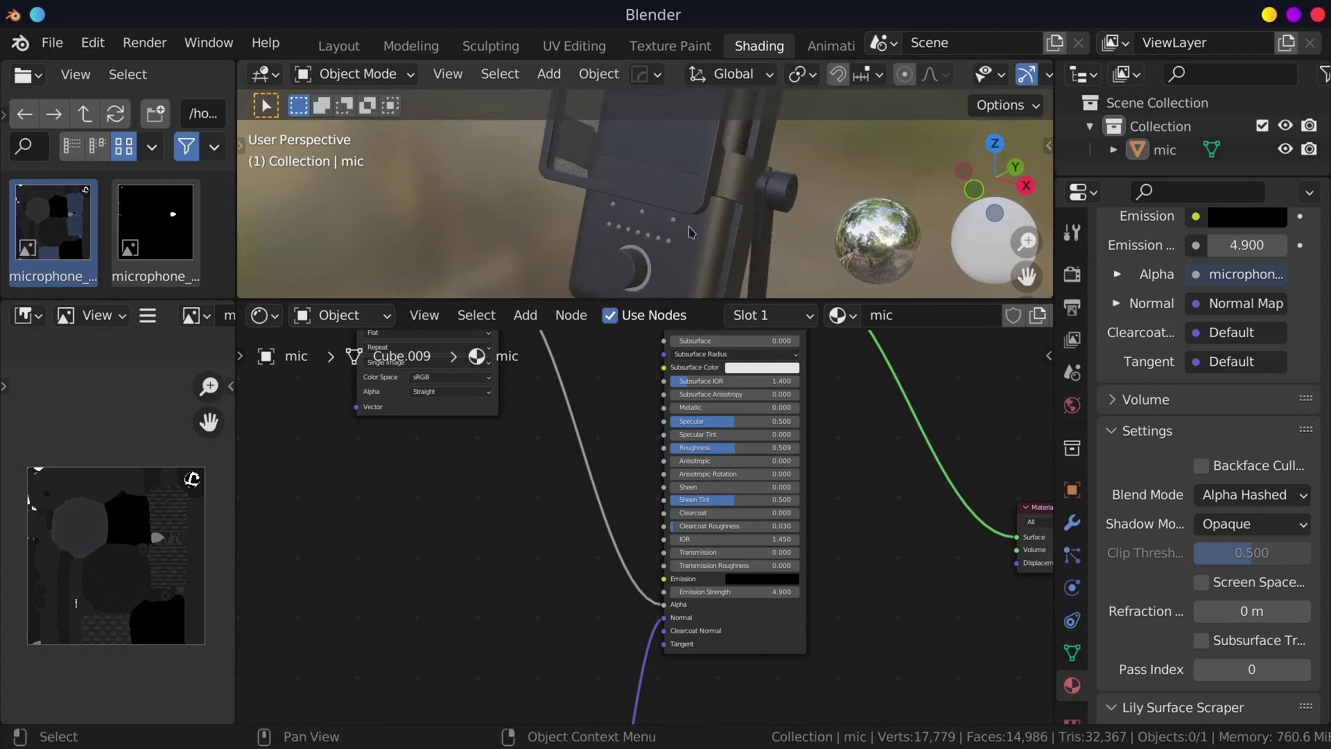
middle_drag(690, 233, 654, 219)
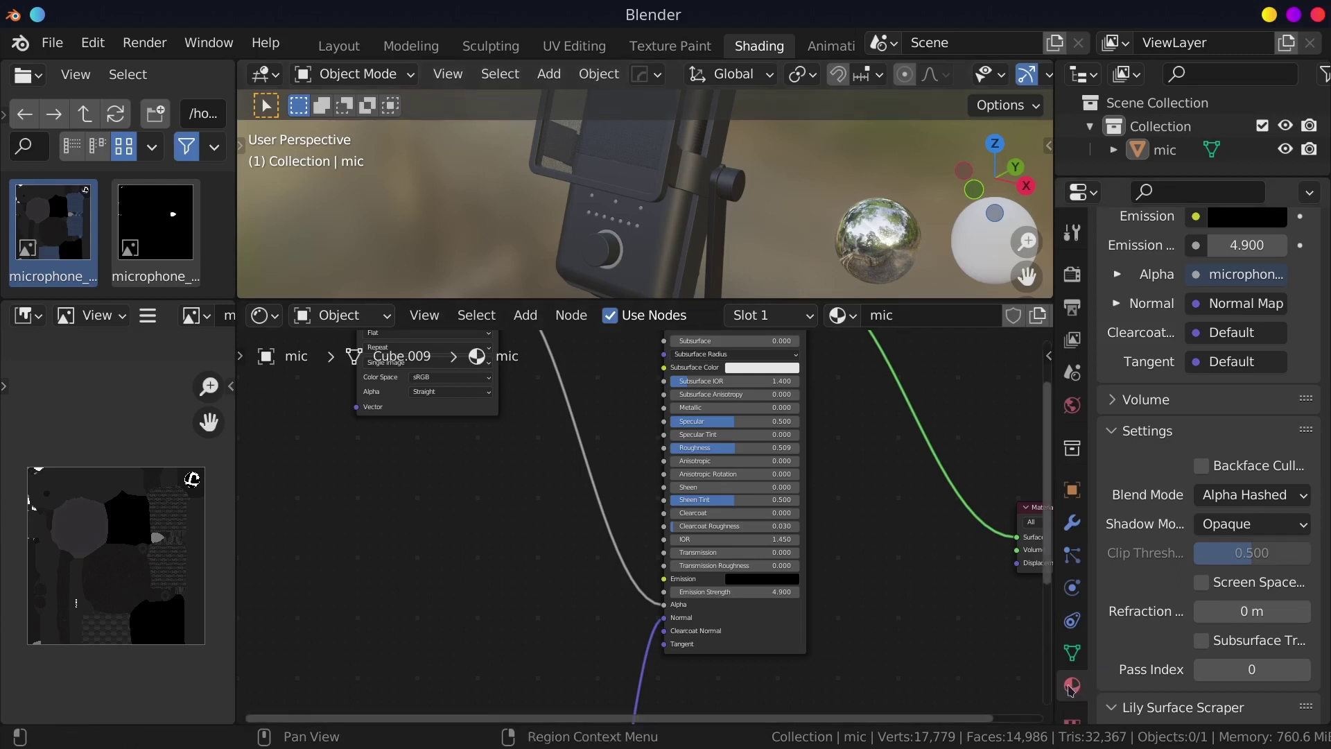
scroll(1211, 337, up, 5)
scroll(1212, 338, up, 8)
scroll(1211, 338, up, 8)
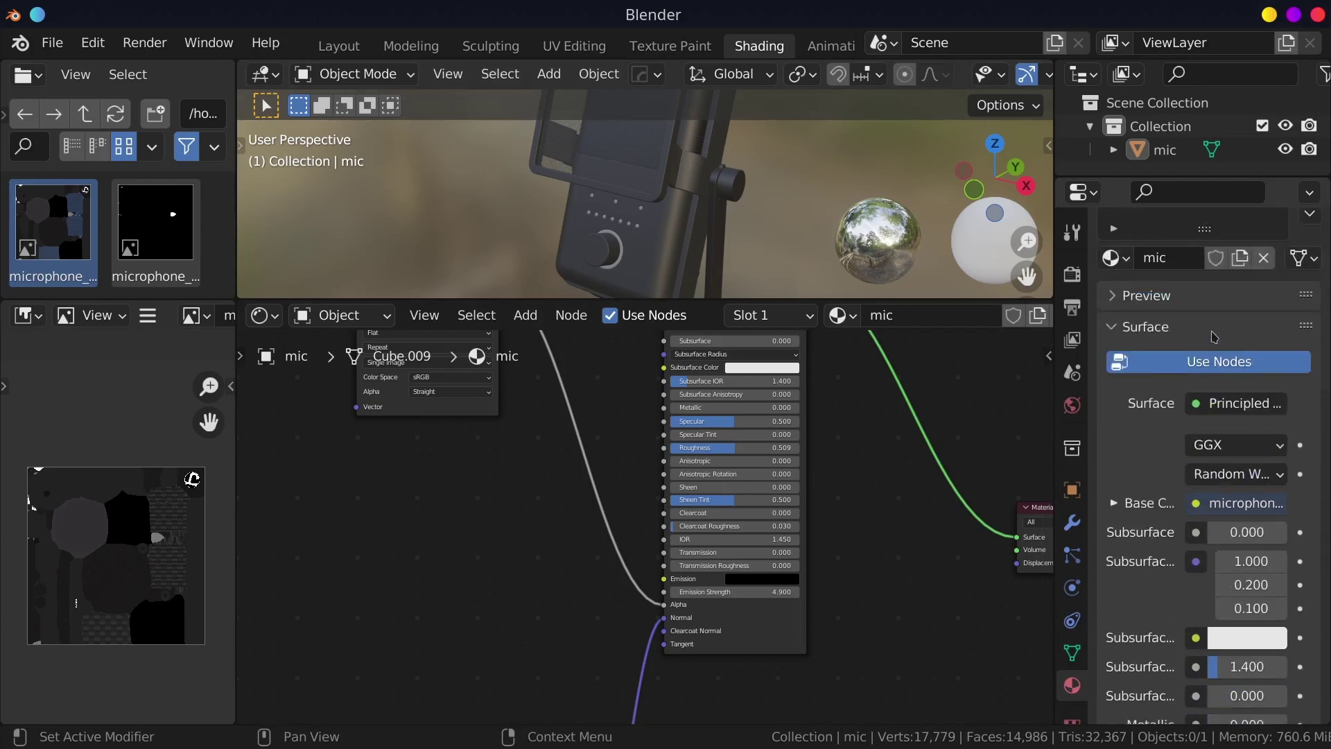
scroll(1212, 337, up, 5)
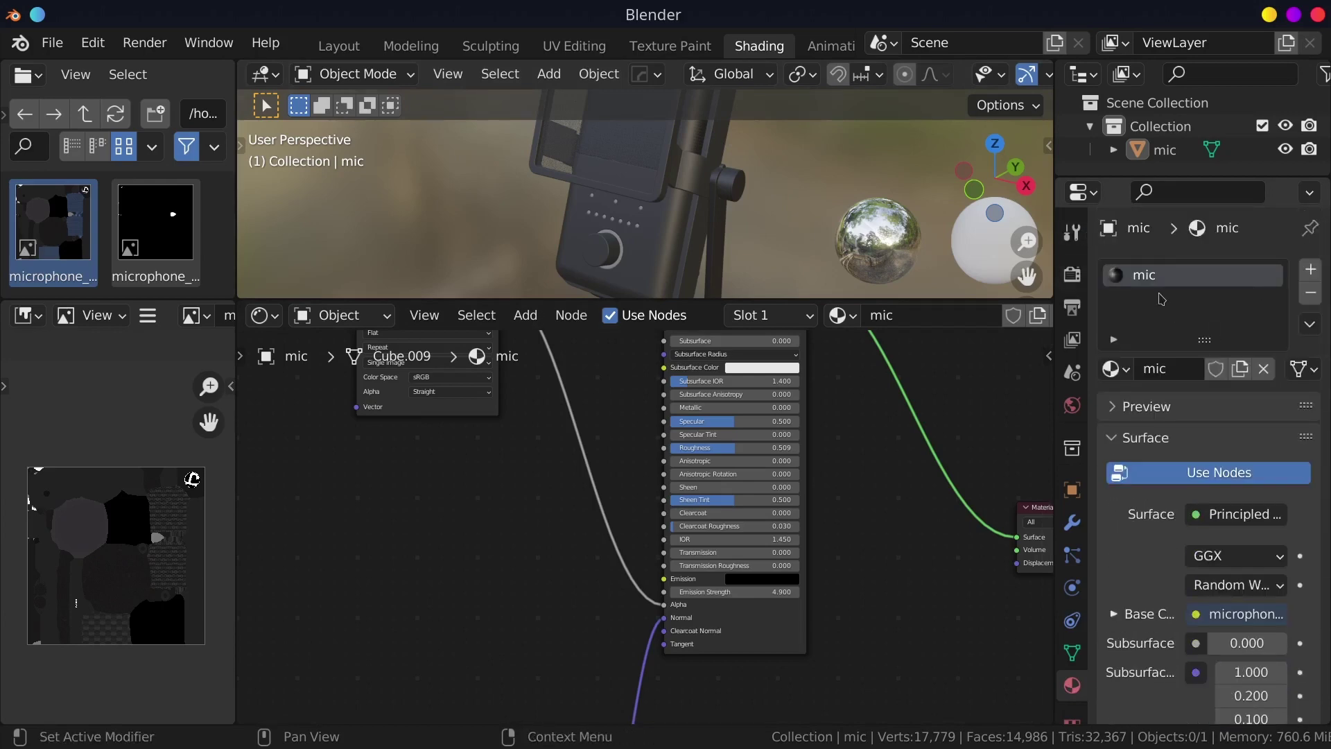
scroll(1165, 305, down, 6)
scroll(1170, 428, down, 9)
scroll(1170, 428, down, 5)
scroll(1165, 409, down, 5)
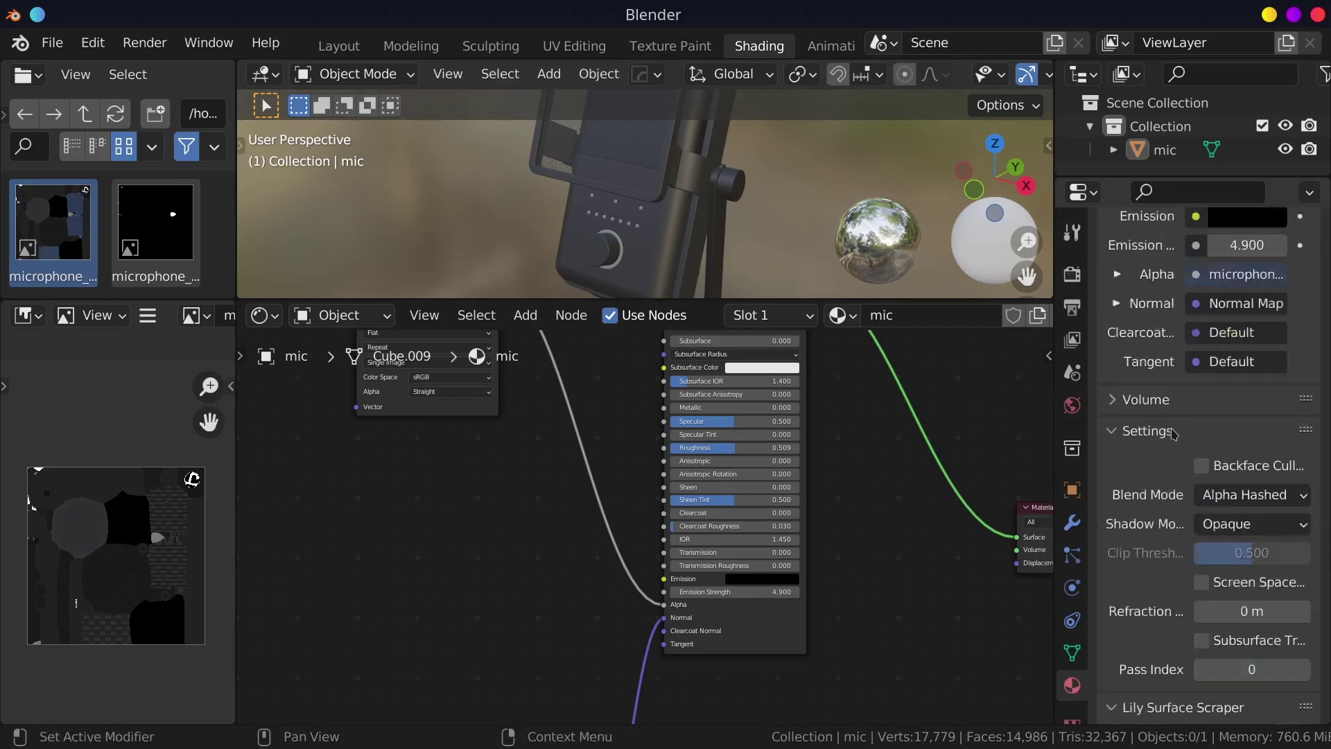
scroll(1151, 373, down, 2)
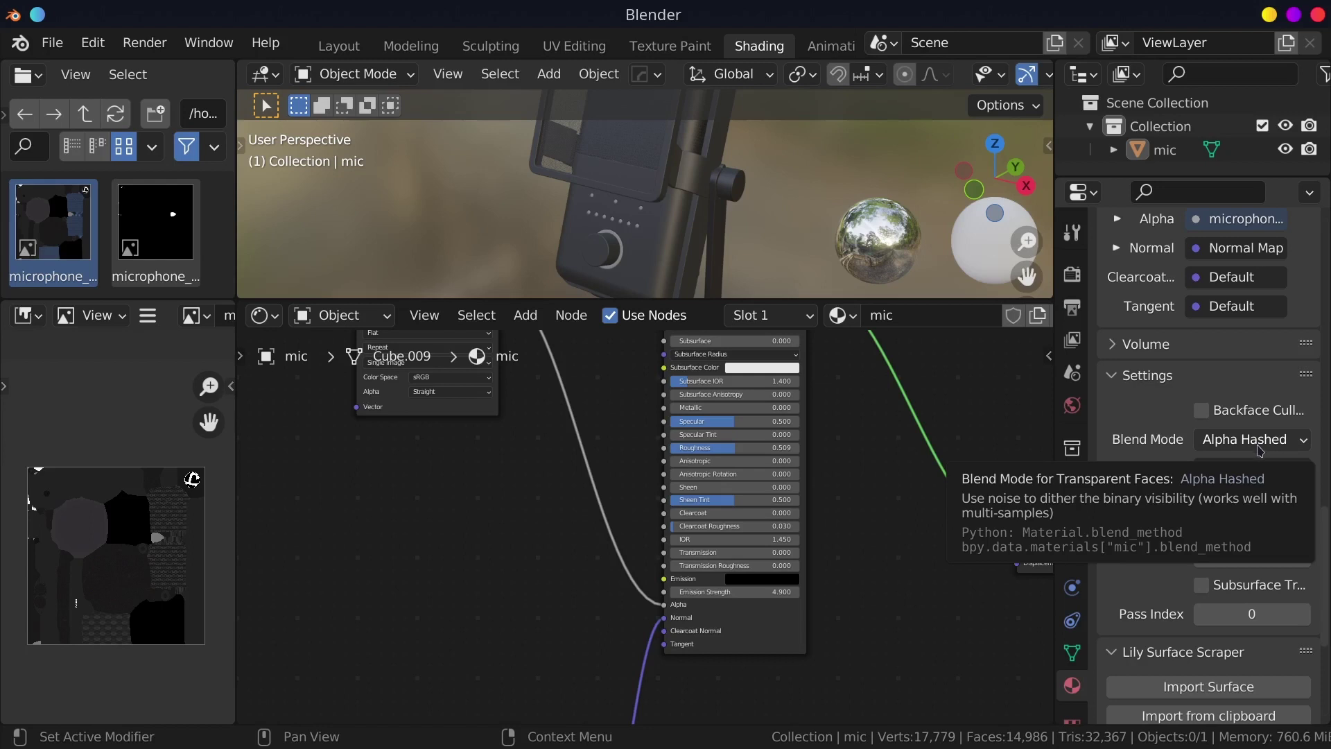
click(1274, 446)
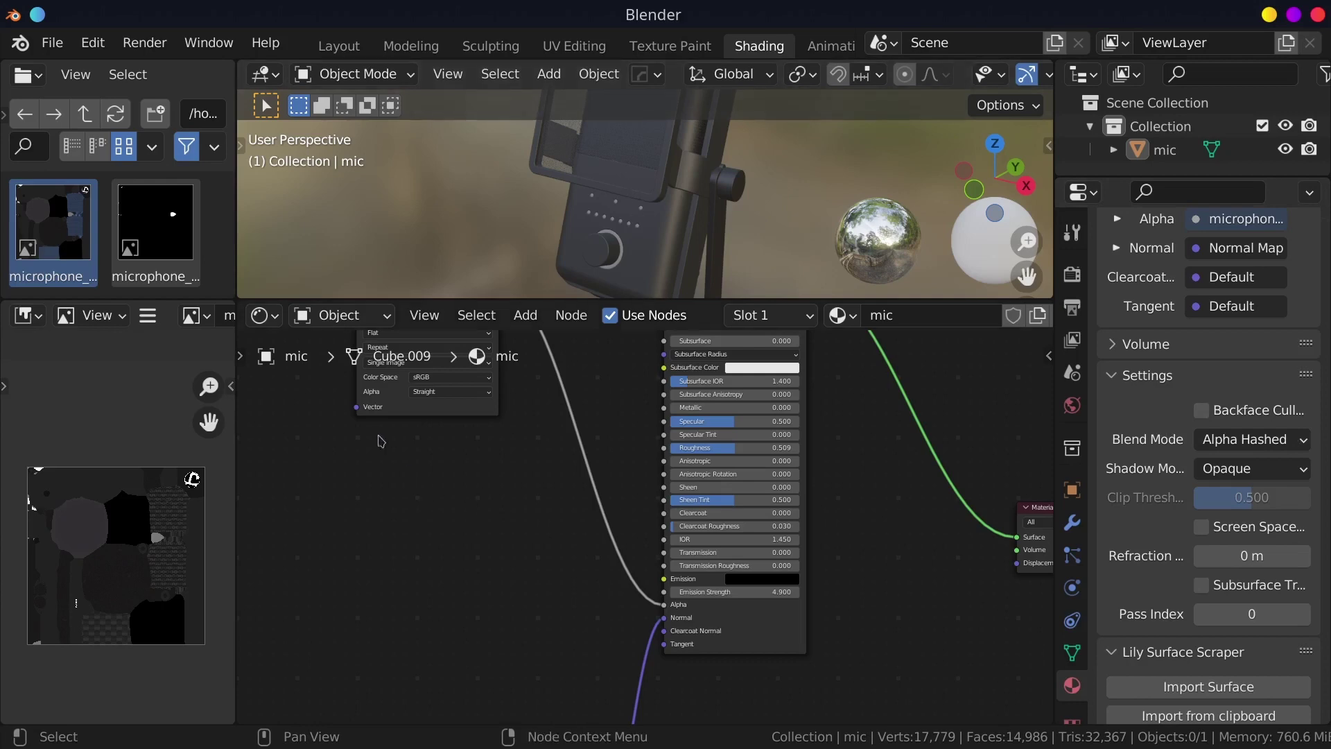
Step: Add microphone_07_mic_Emissive.png, link its Color to Emission, and set Emission Strength to 4.8
drag(159, 220, 406, 549)
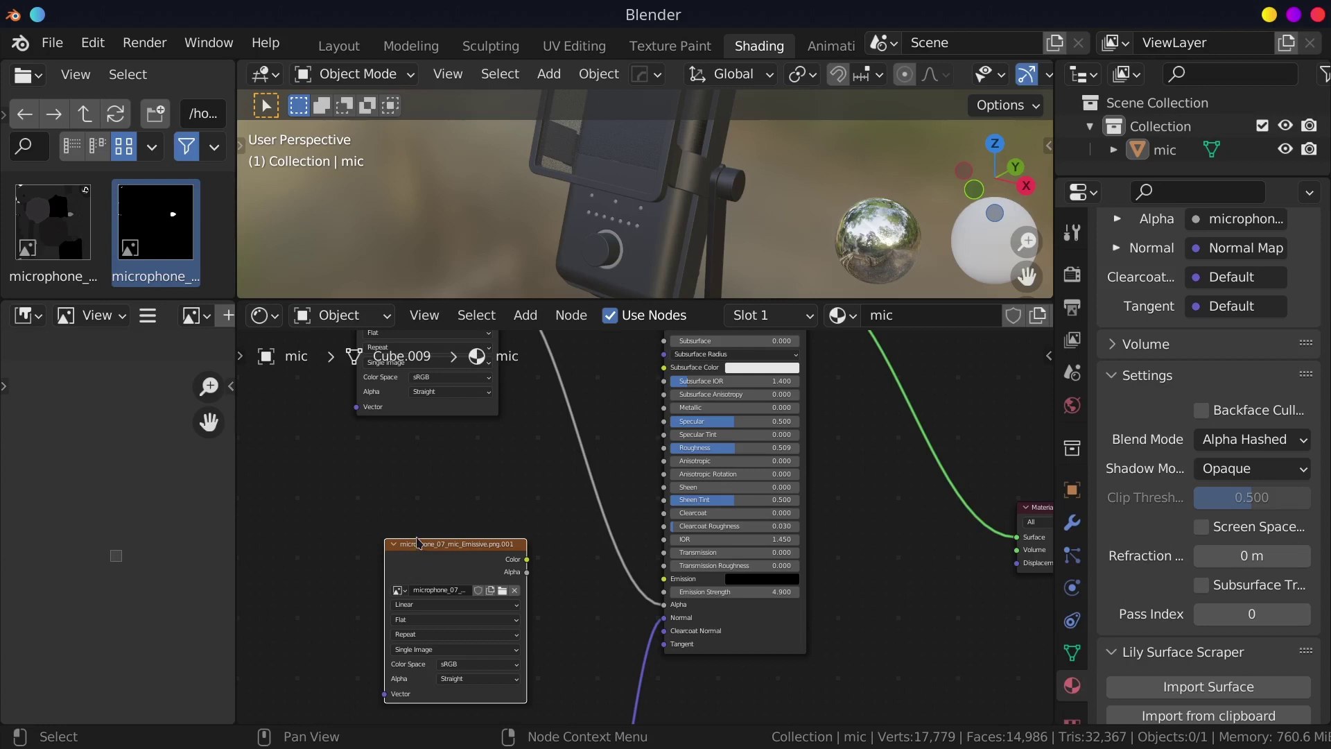
drag(417, 551, 386, 606)
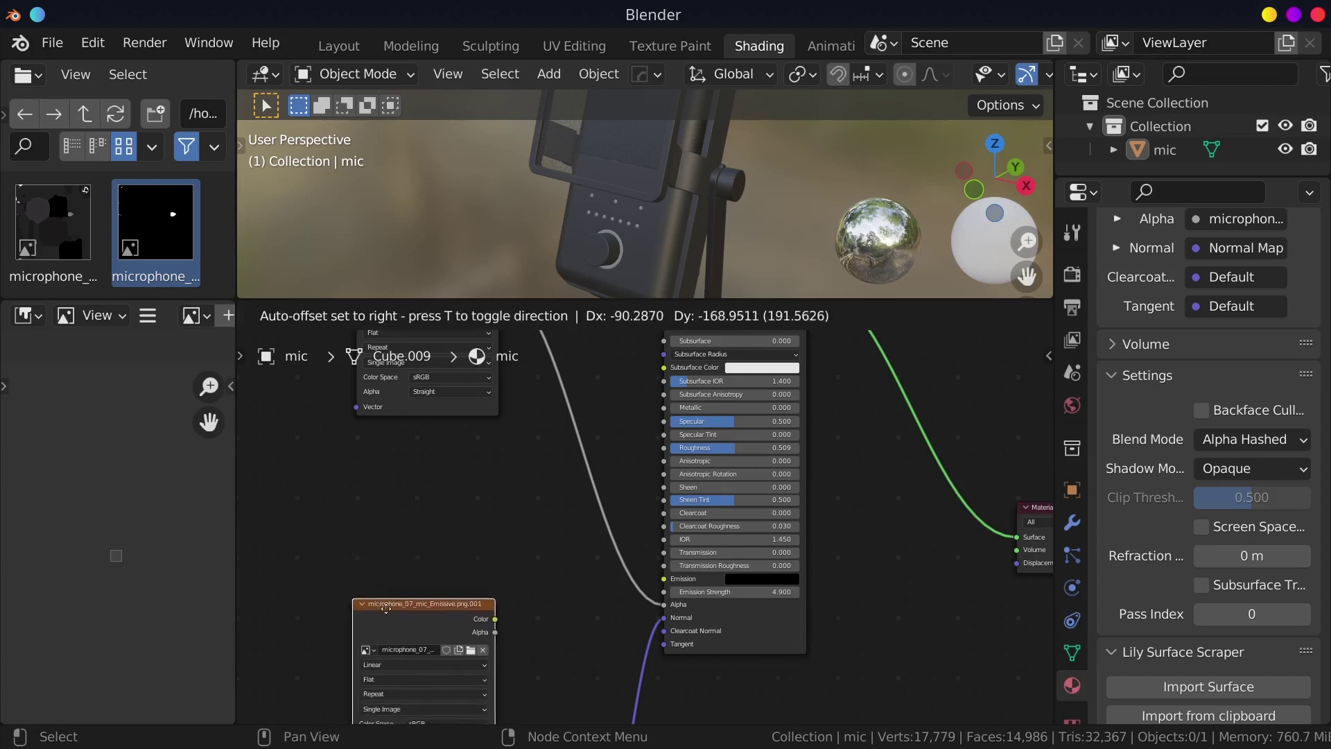
drag(387, 607, 387, 604)
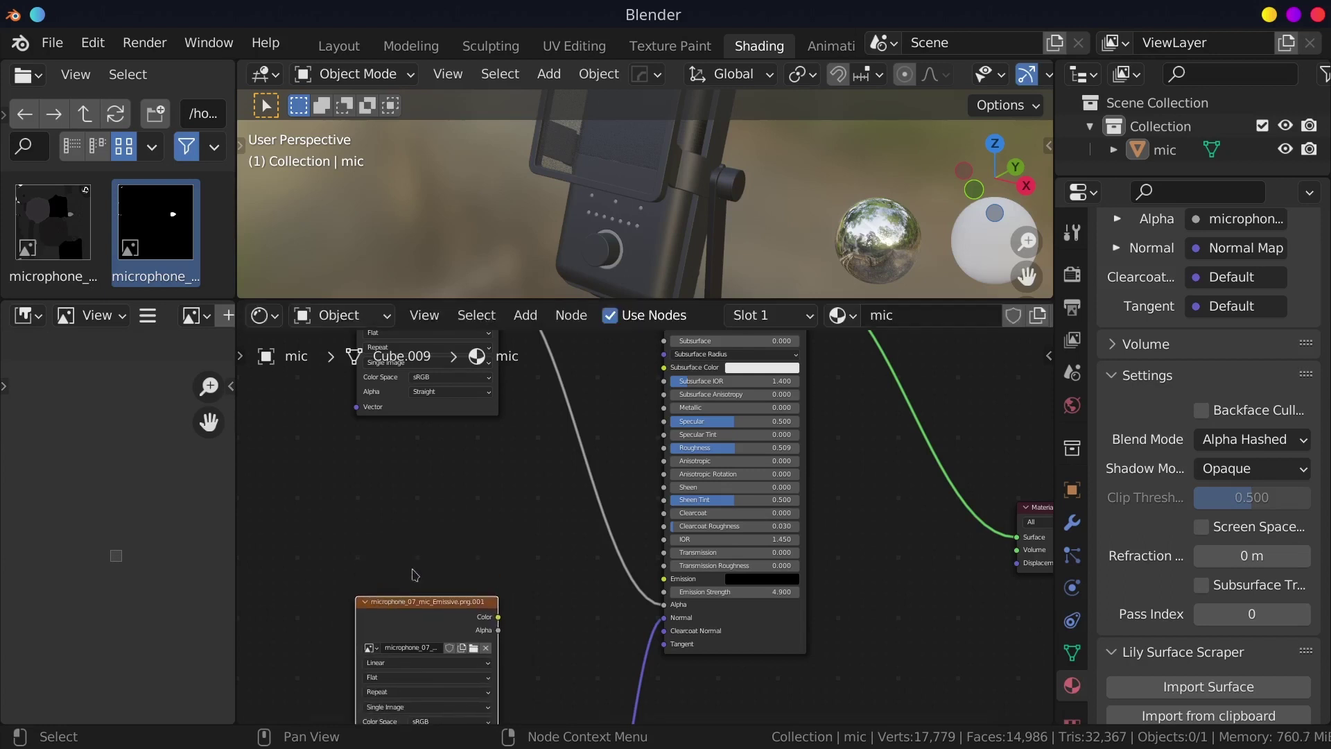
middle_drag(405, 507, 395, 396)
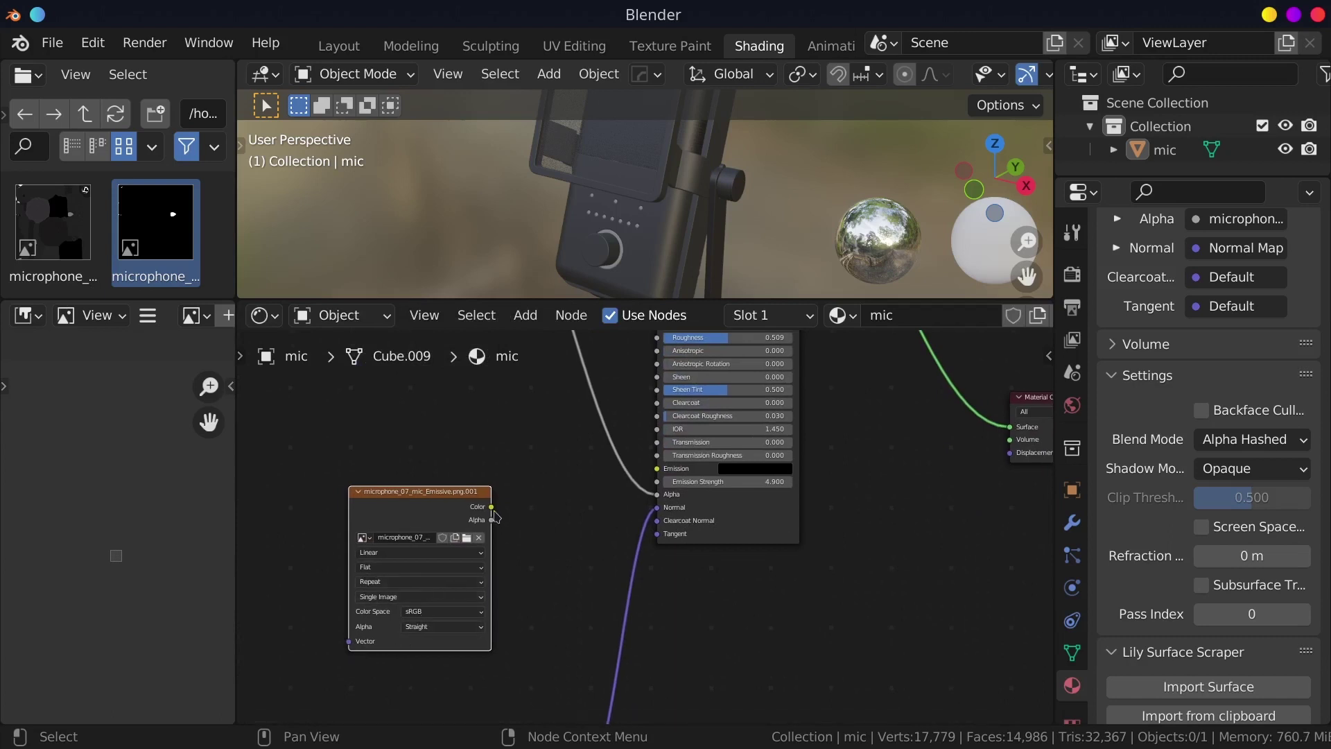
drag(492, 507, 657, 470)
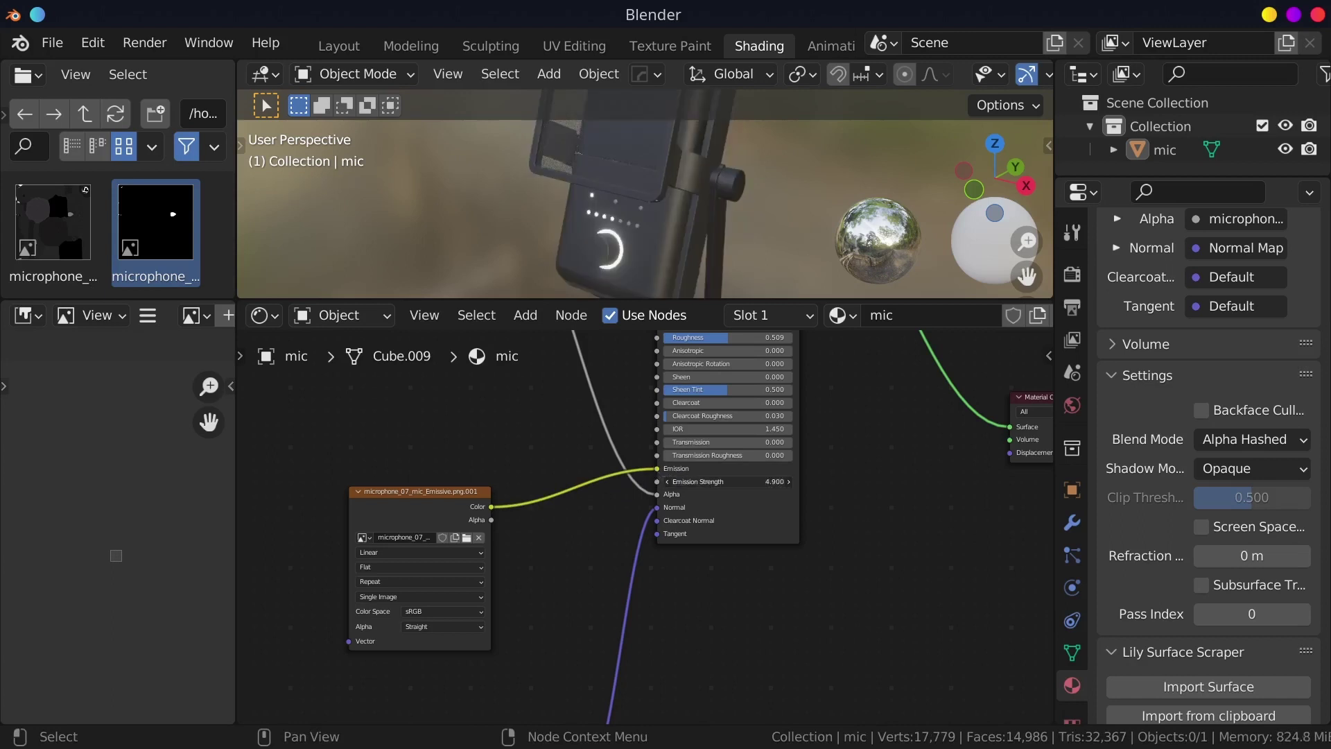
drag(728, 481, 714, 481)
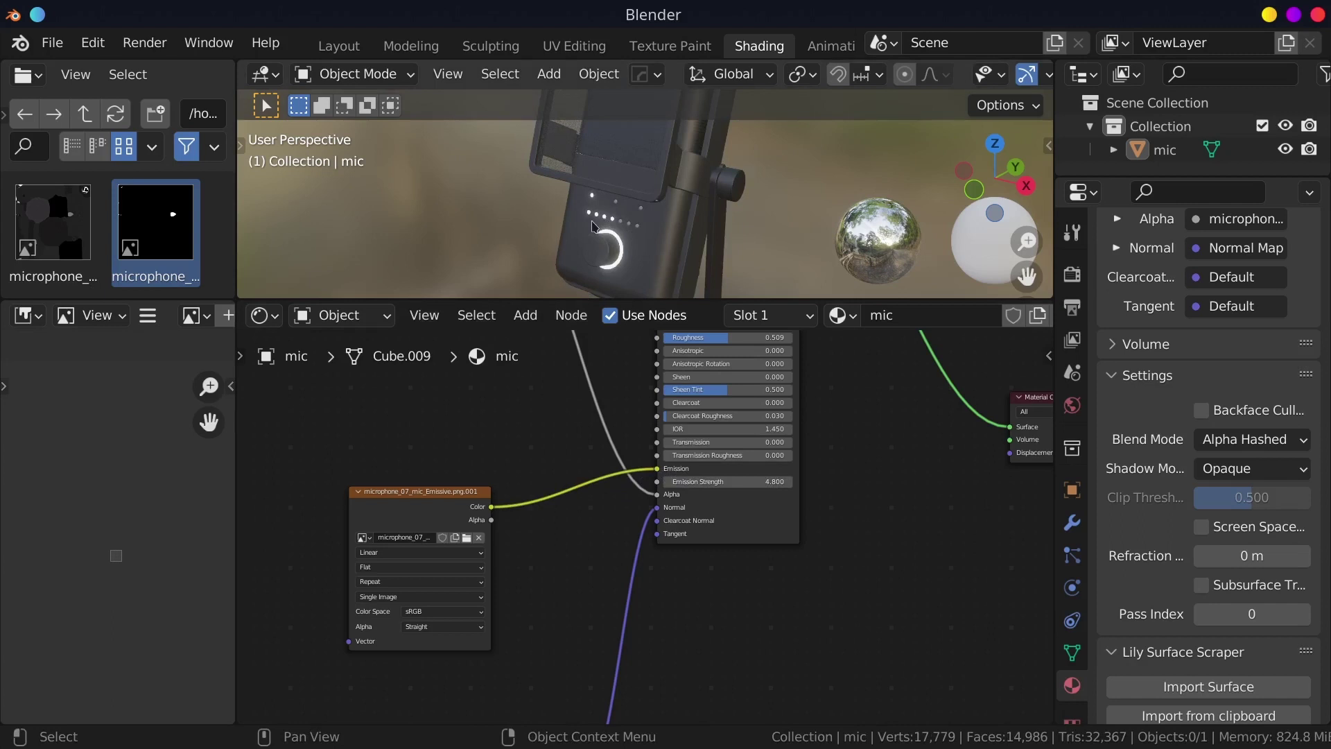
scroll(112, 246, down, 2)
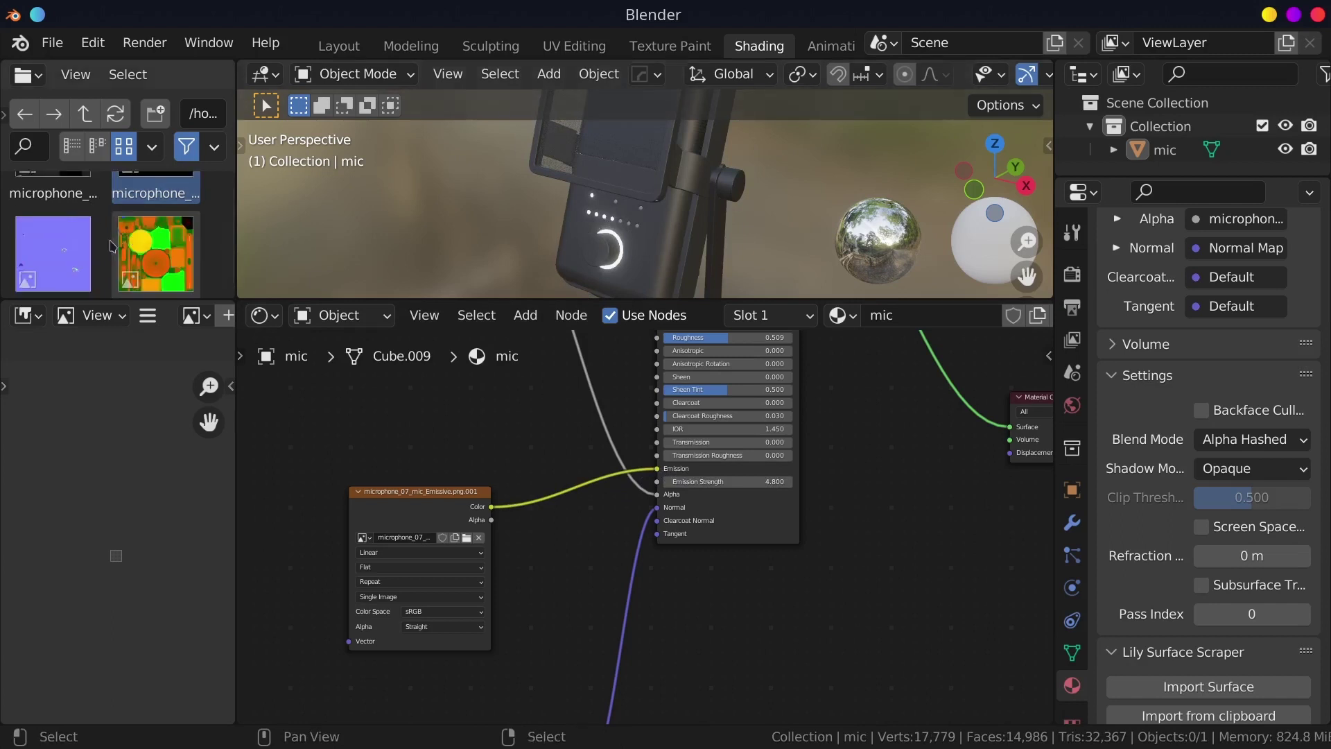
Step: Add microphone_07_mic_Normal.png and link its Color into the Normal Map node's Color input
click(45, 253)
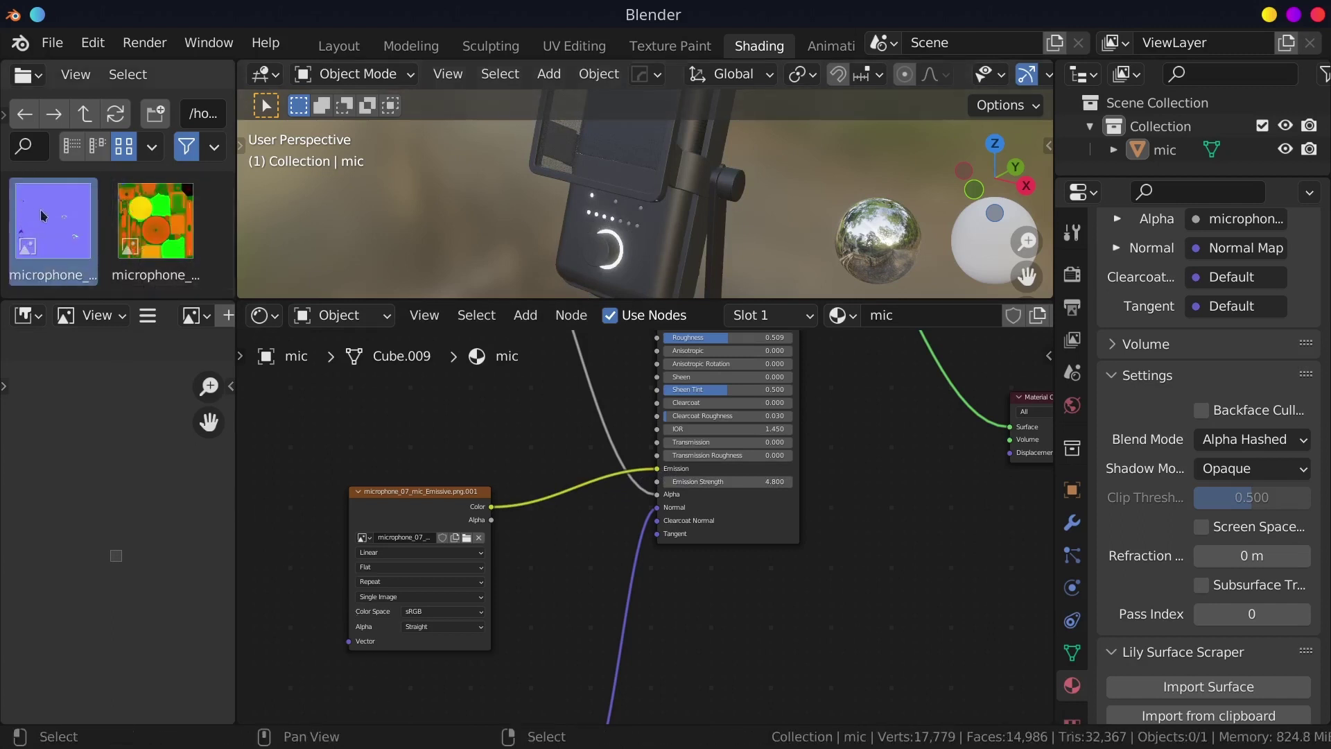
drag(84, 262, 553, 627)
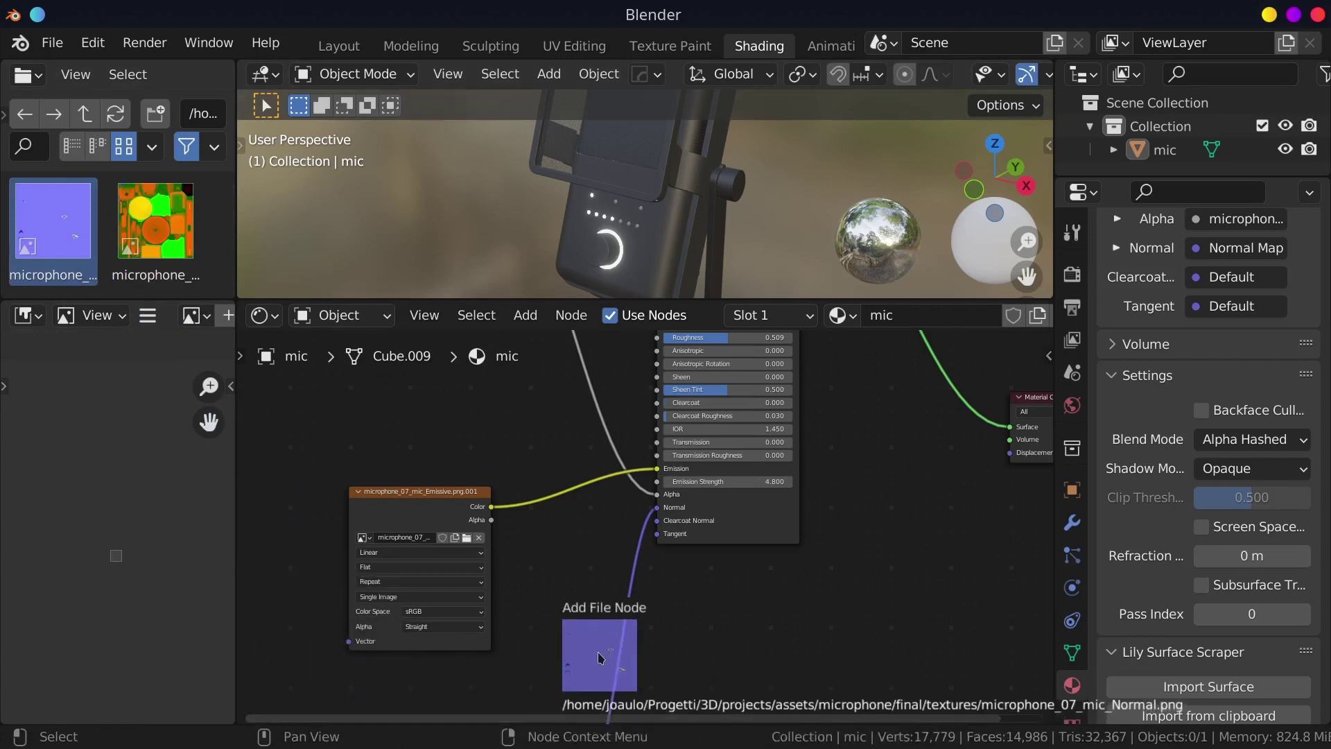
scroll(553, 626, down, 3)
mouse_move(596, 603)
mouse_down()
mouse_move(622, 418)
mouse_move(499, 440)
mouse_up()
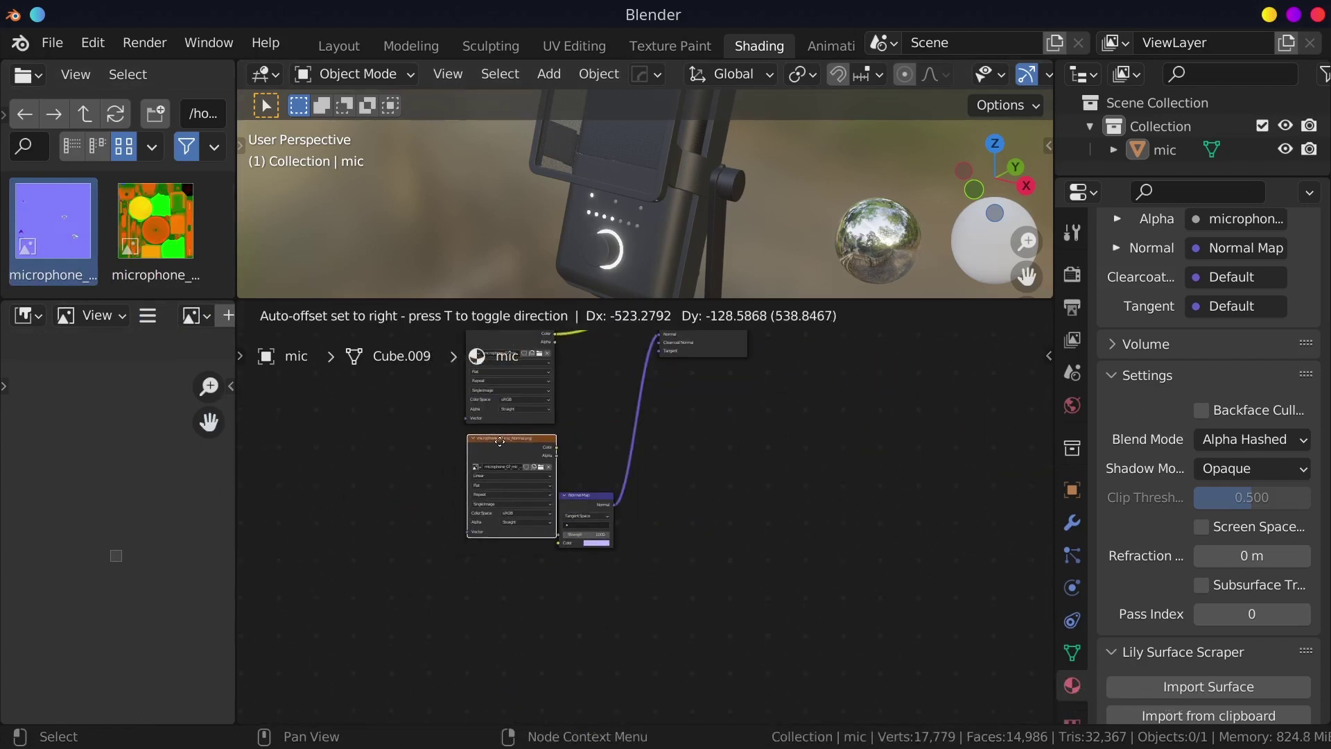
mouse_move(596, 502)
mouse_down()
mouse_move(565, 453)
mouse_move(617, 551)
mouse_up()
scroll(559, 453, up, 3)
drag(632, 495, 633, 494)
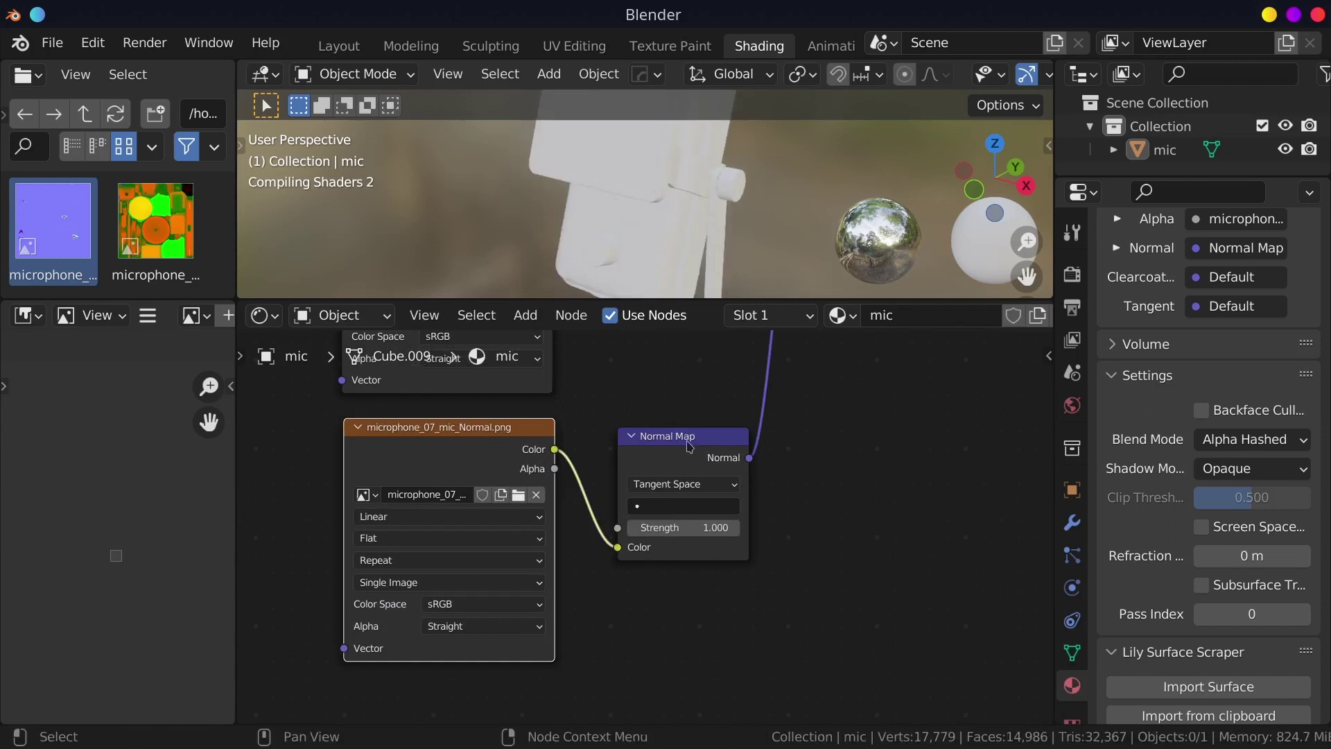
Step: Set the normal texture node's color space to Non-Color
middle_drag(714, 392, 506, 678)
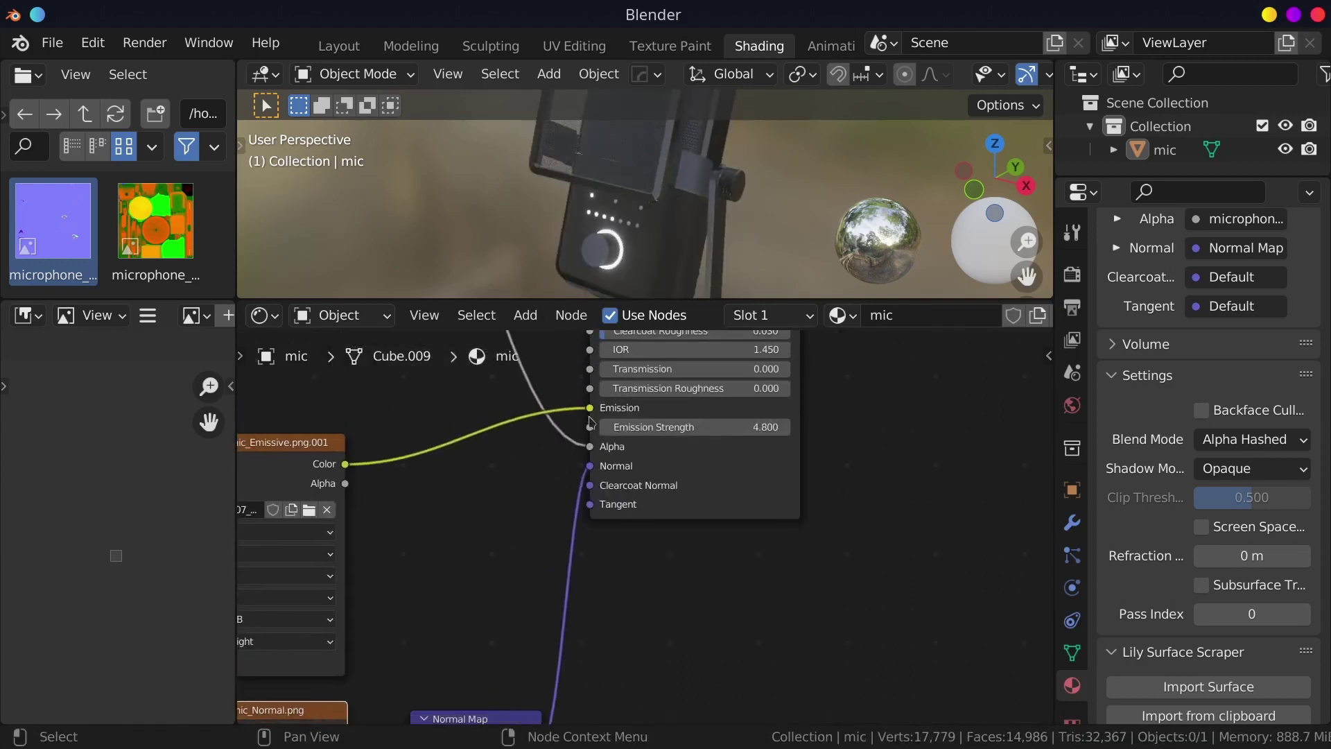
middle_drag(468, 526, 543, 298)
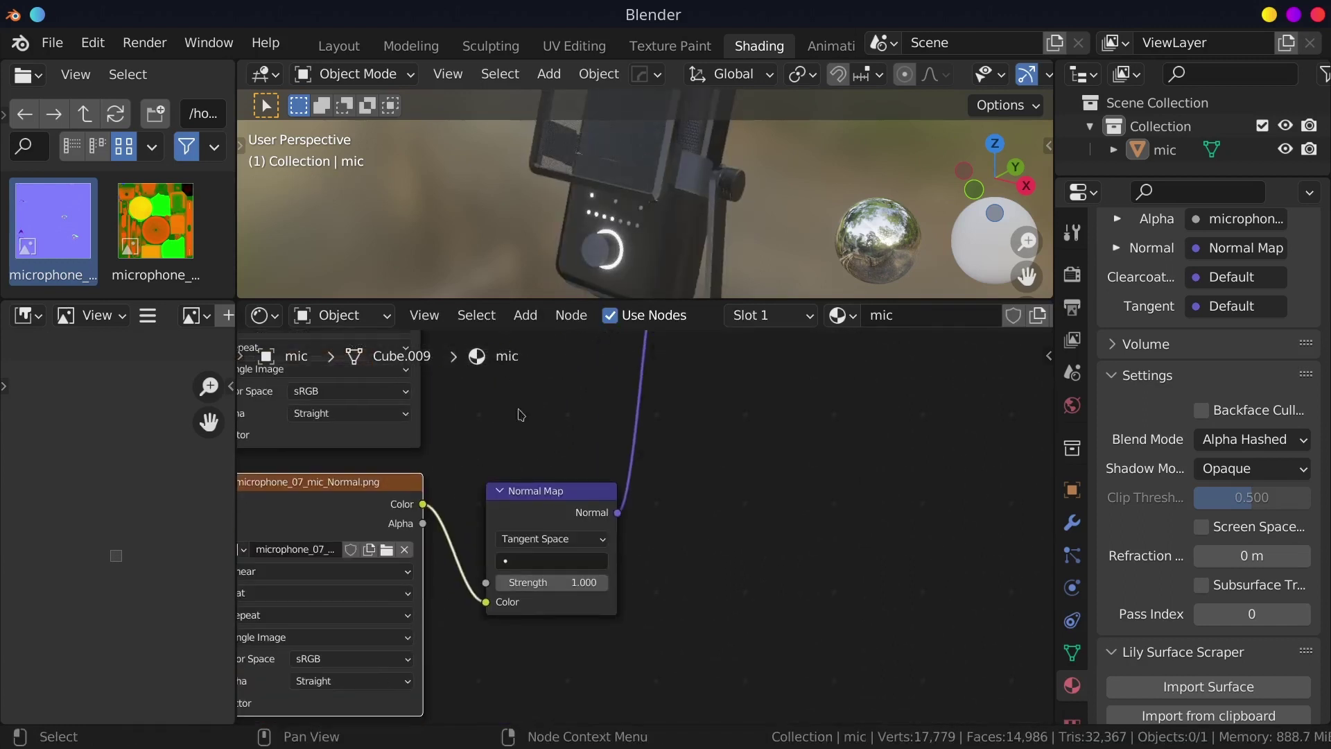
click(319, 662)
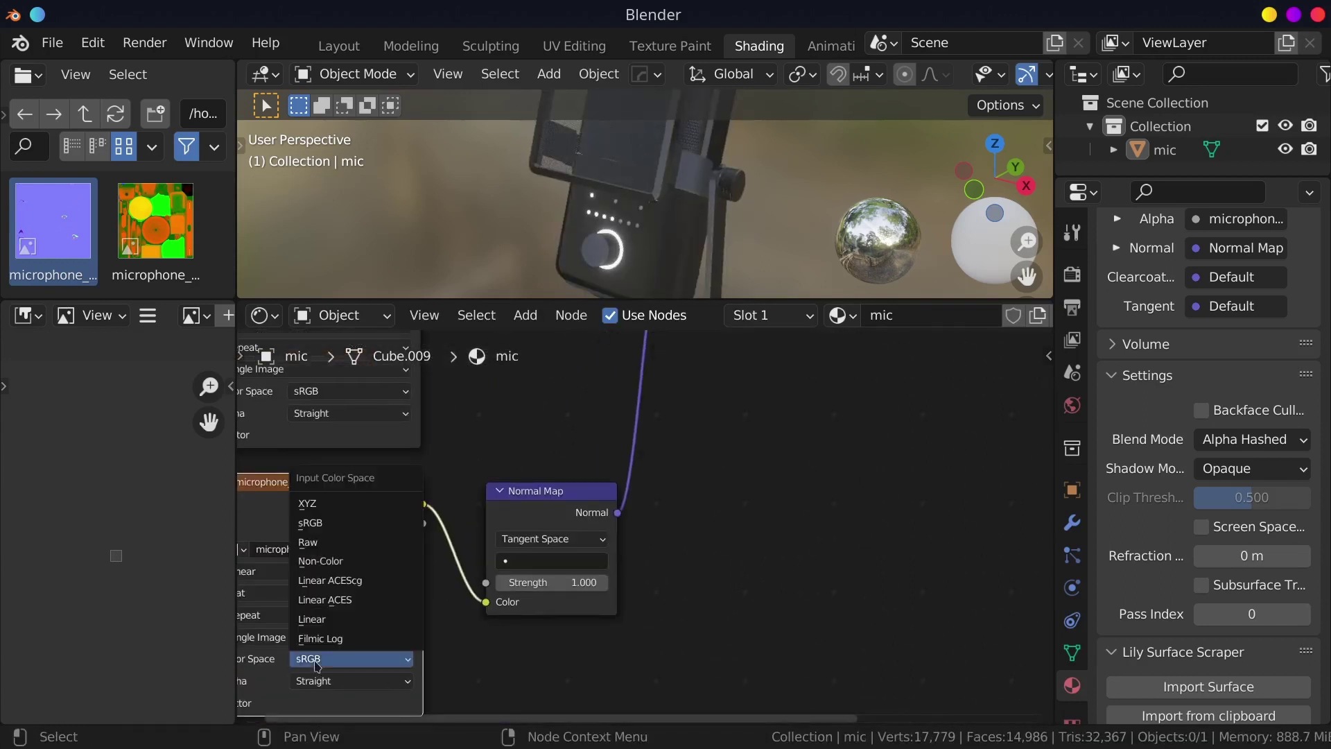
click(335, 563)
middle_drag(400, 462, 472, 462)
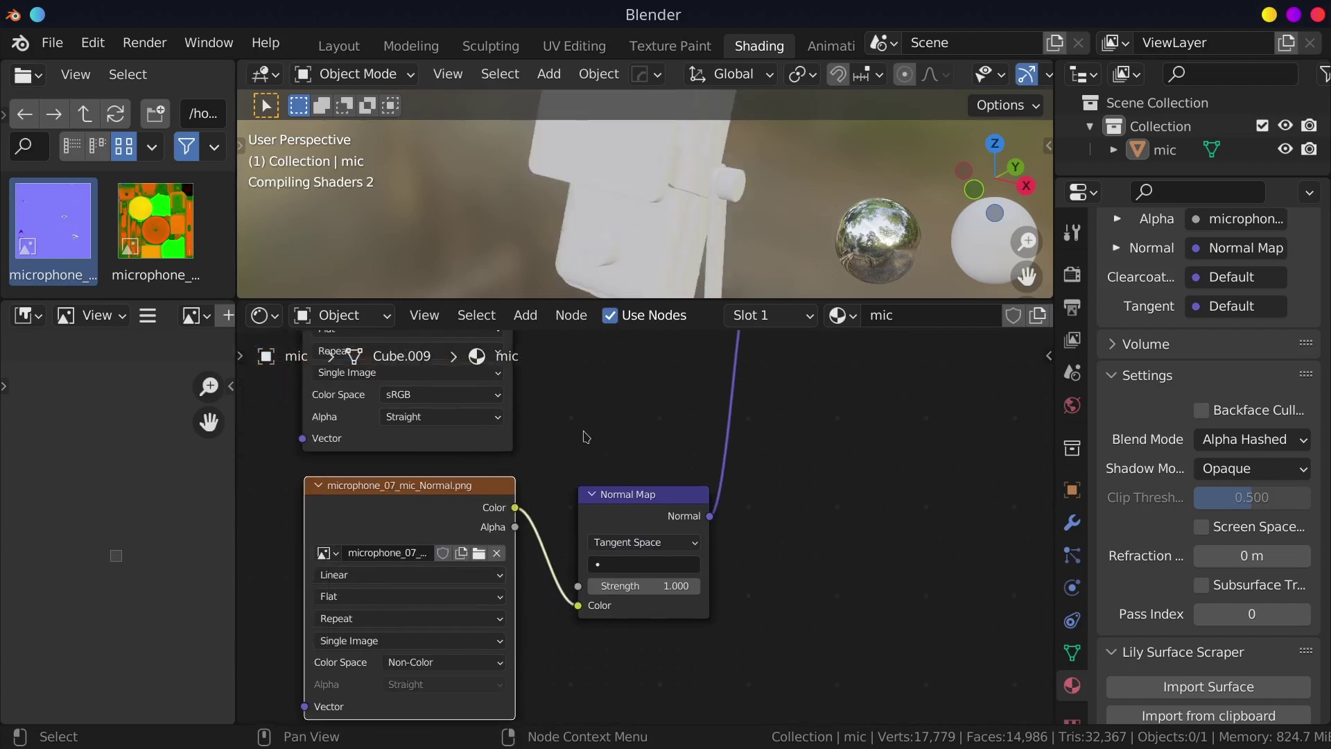
middle_drag(527, 414, 544, 550)
scroll(789, 163, up, 2)
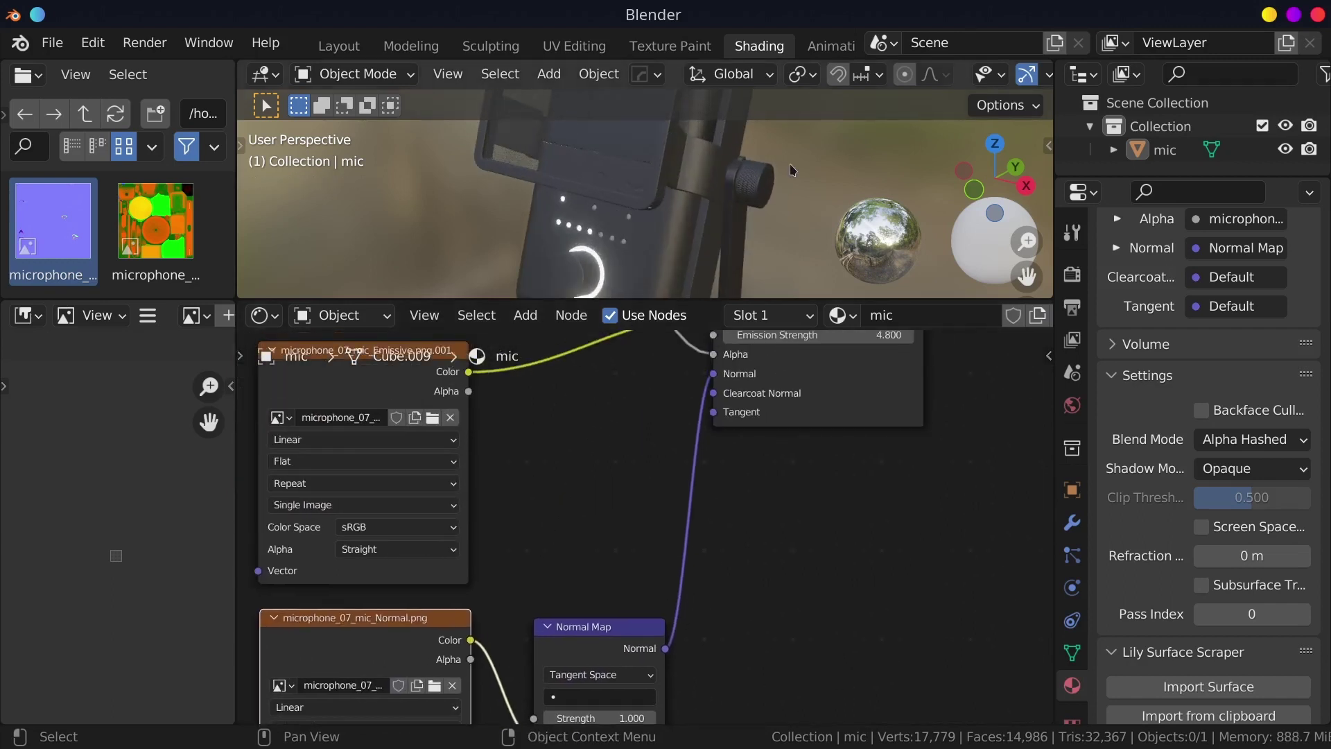
scroll(789, 164, up, 3)
scroll(683, 206, up, 2)
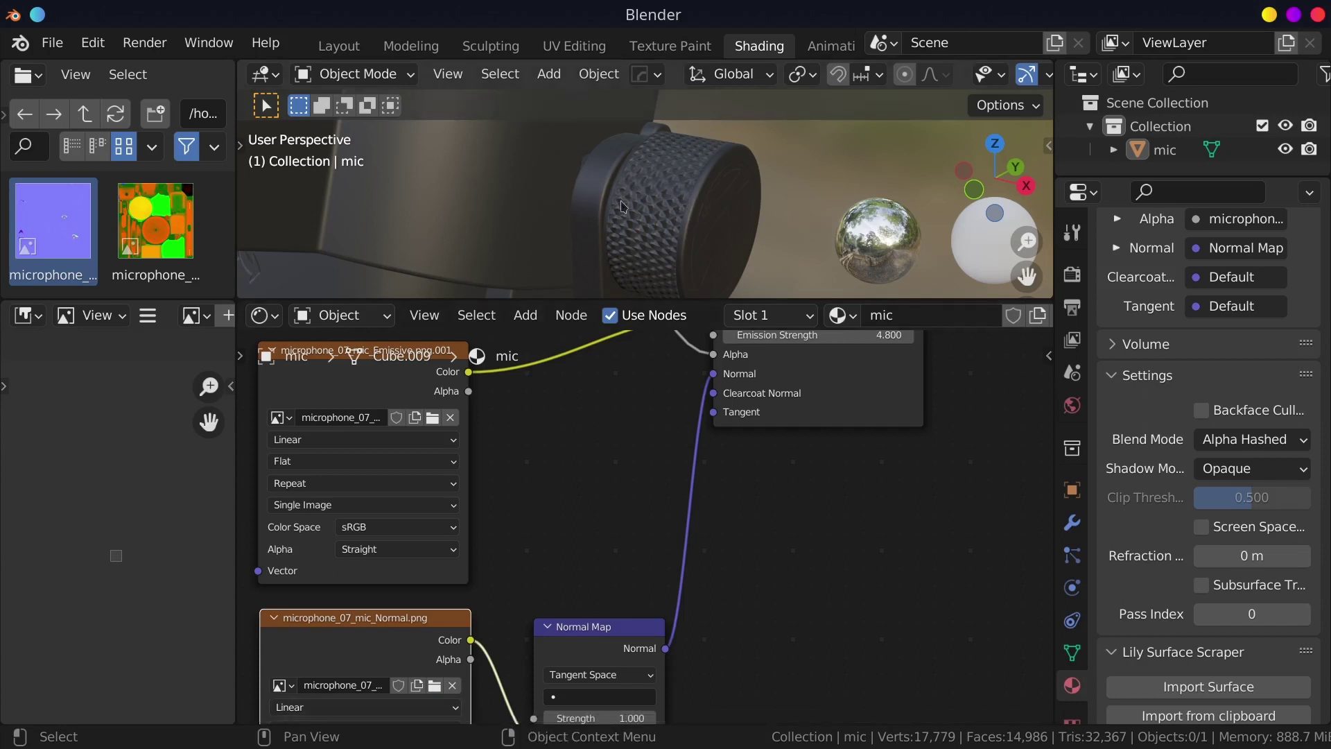
scroll(574, 378, down, 5)
scroll(511, 425, up, 2)
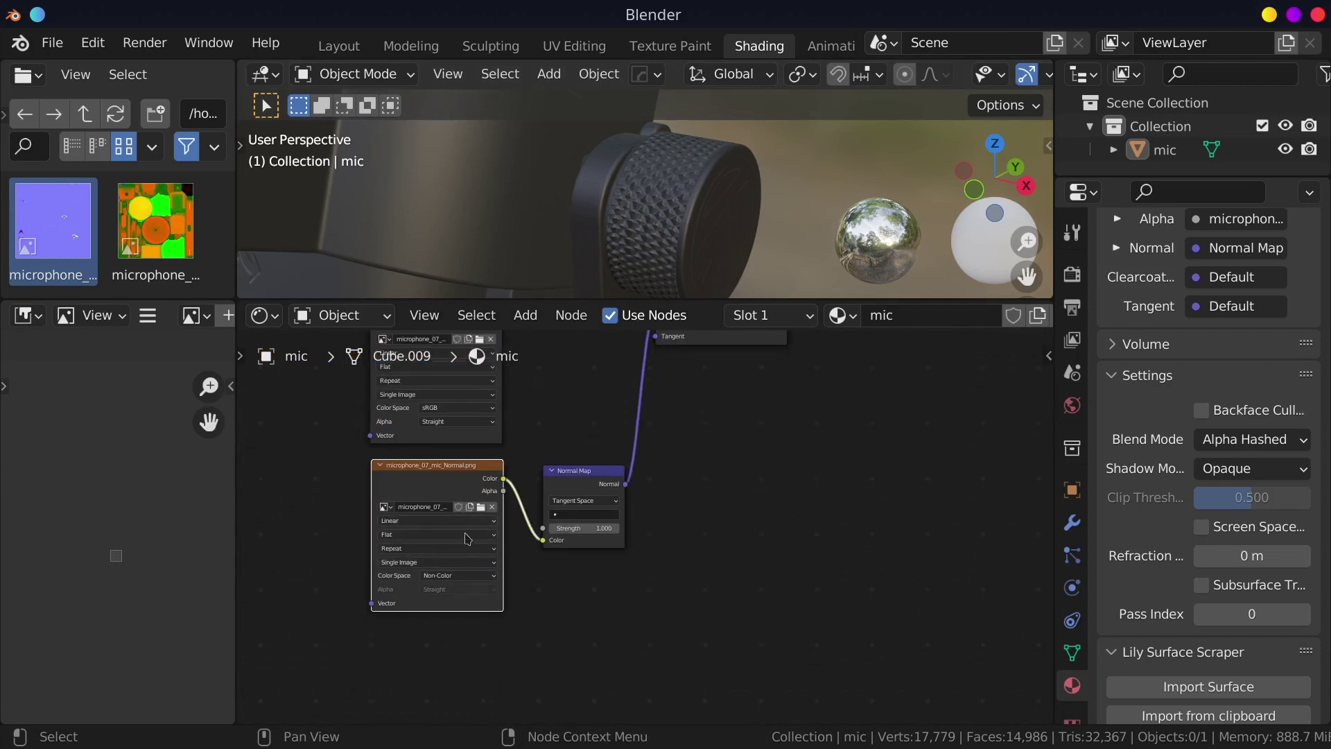
scroll(440, 561, up, 2)
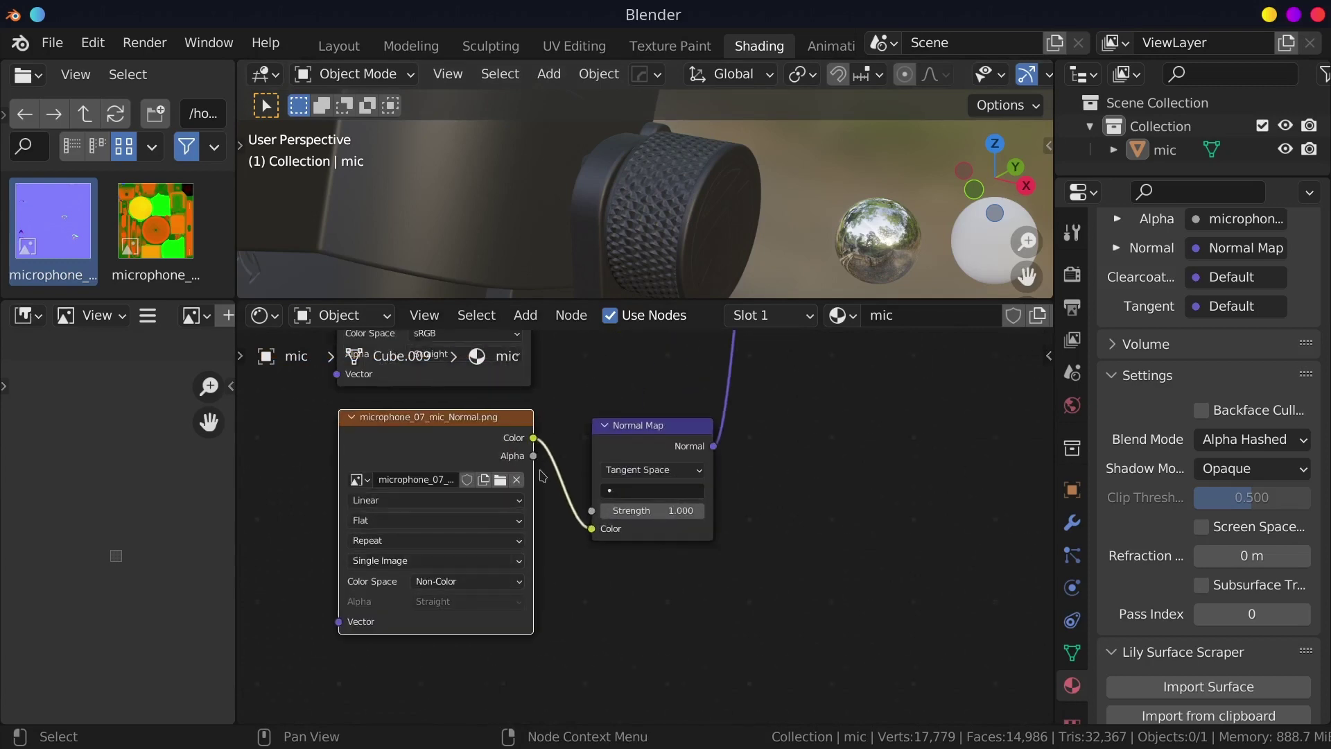
scroll(545, 478, down, 3)
middle_drag(561, 436, 556, 721)
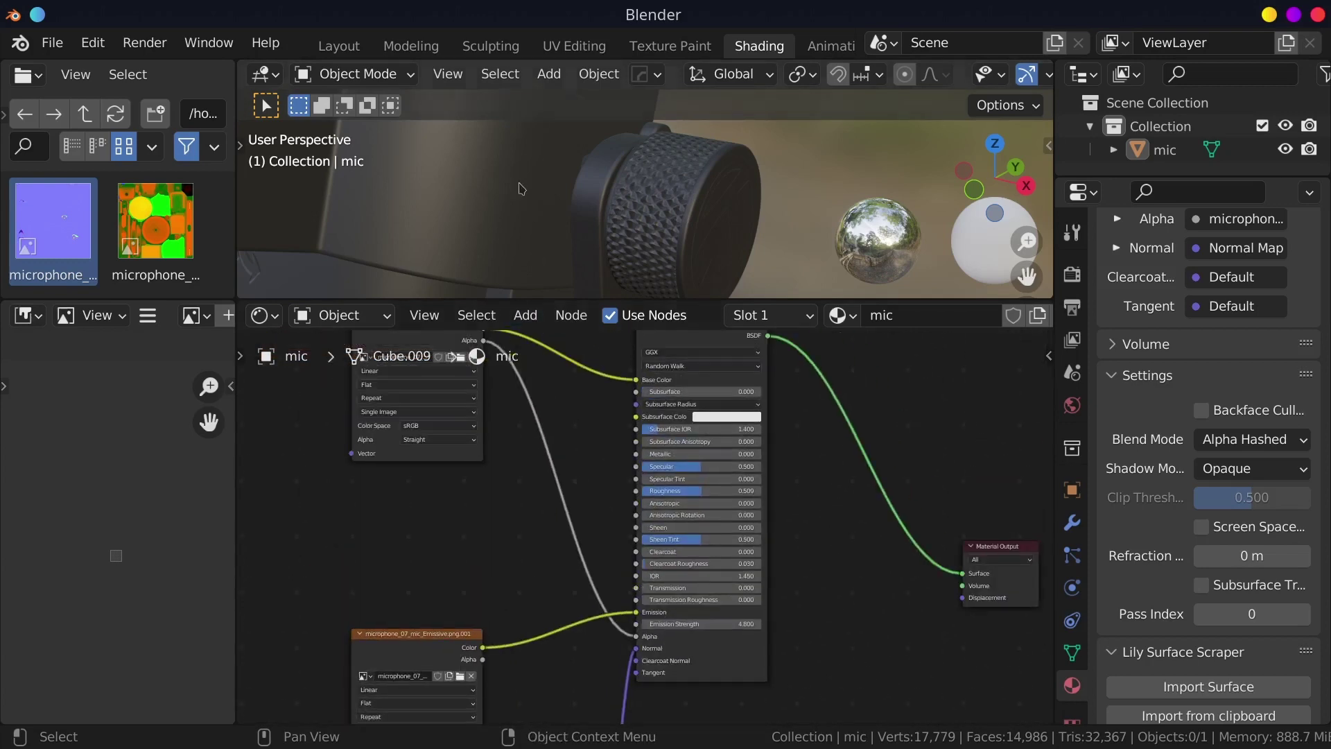
mouse_move(471, 208)
middle_down()
mouse_move(510, 217)
mouse_move(485, 229)
middle_up()
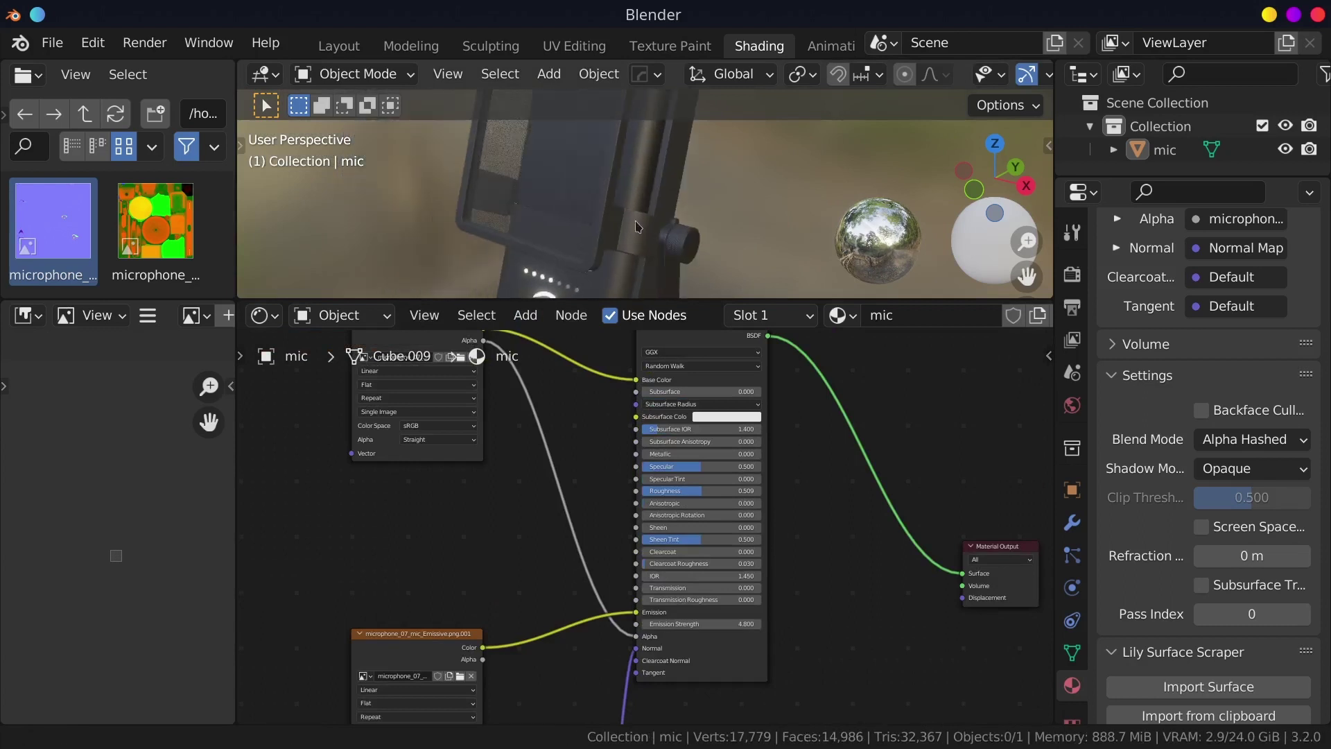
scroll(476, 500, down, 2)
scroll(477, 499, down, 1)
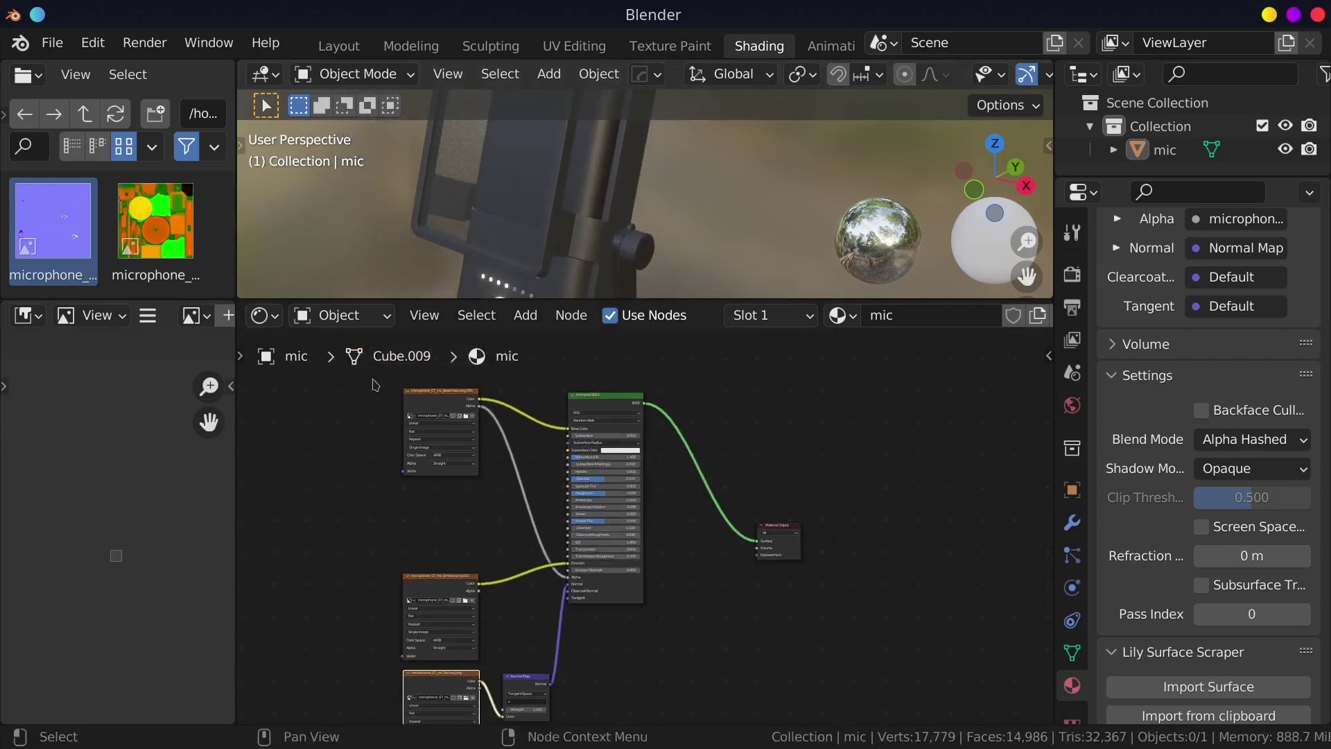
Step: Add the RoughnessMetallic PNG as an image node between the BaseColor and Emissive nodes
click(155, 209)
drag(161, 227, 358, 528)
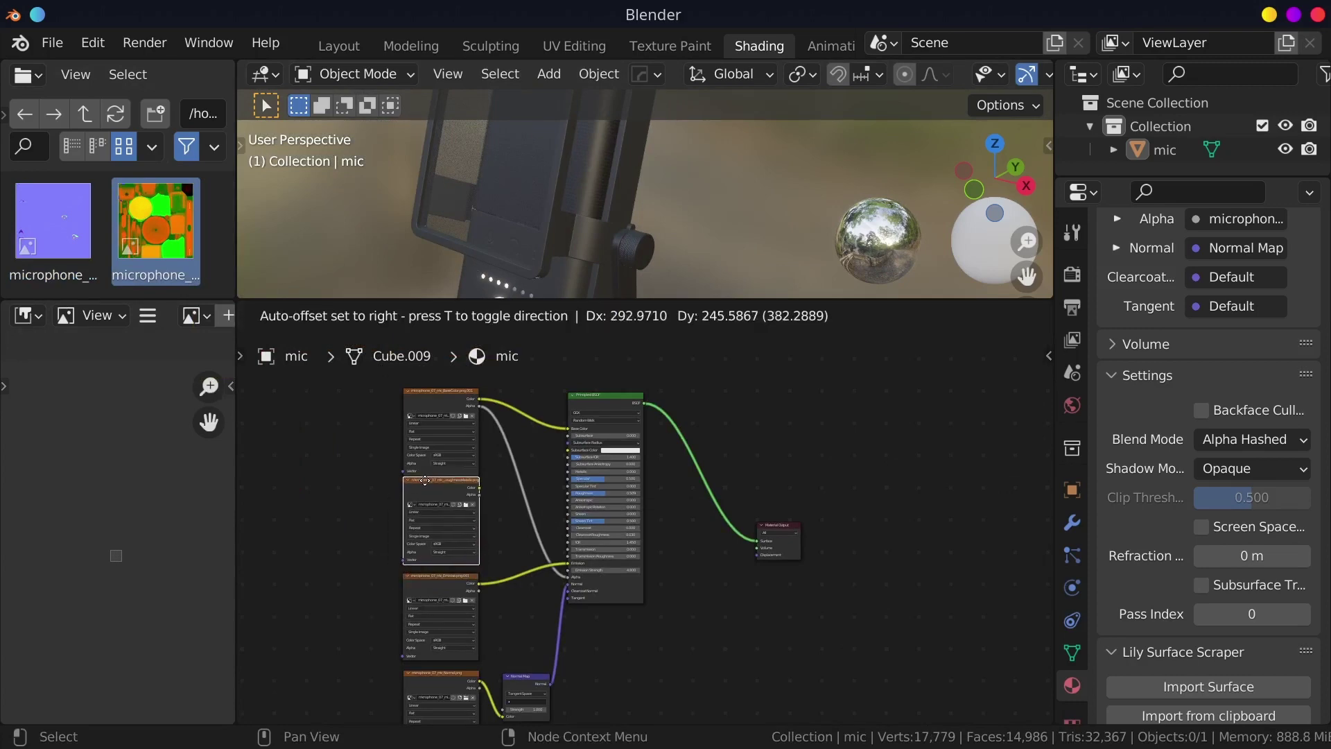
click(431, 497)
scroll(431, 496, up, 3)
scroll(432, 496, up, 2)
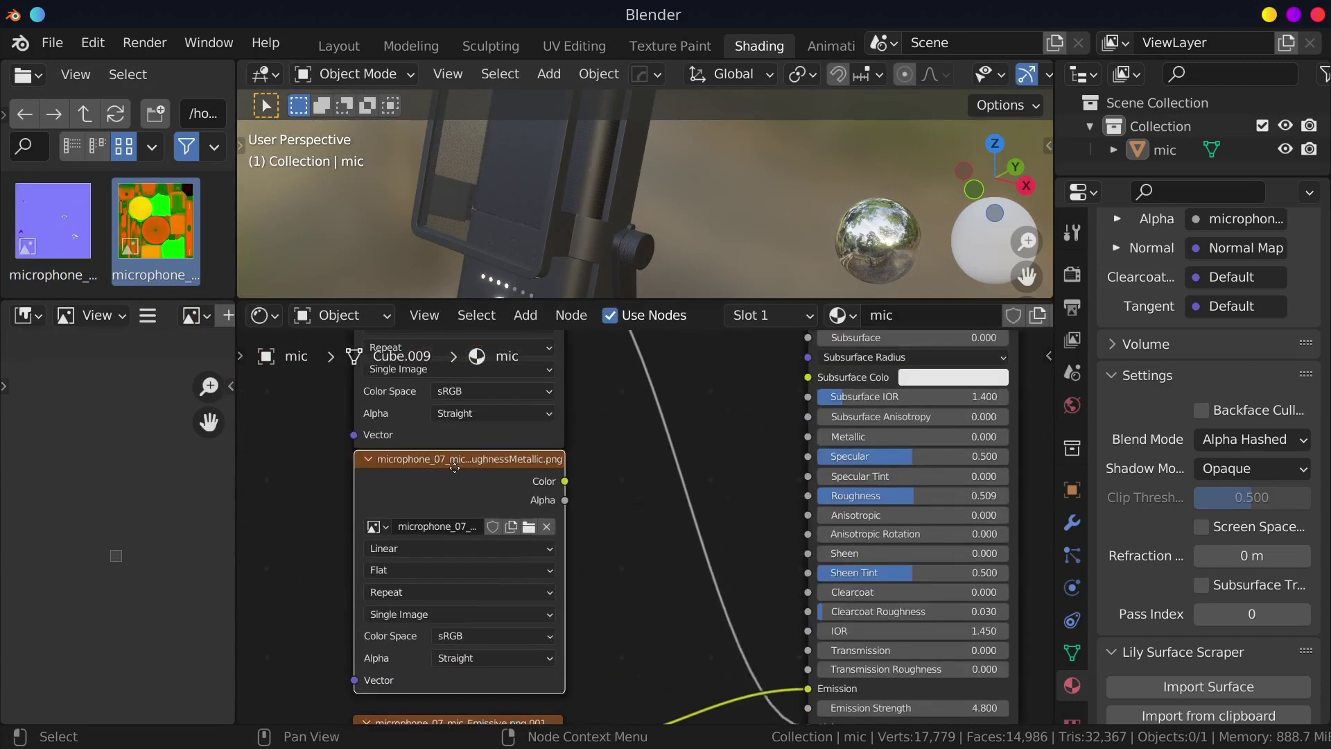
drag(455, 468, 456, 473)
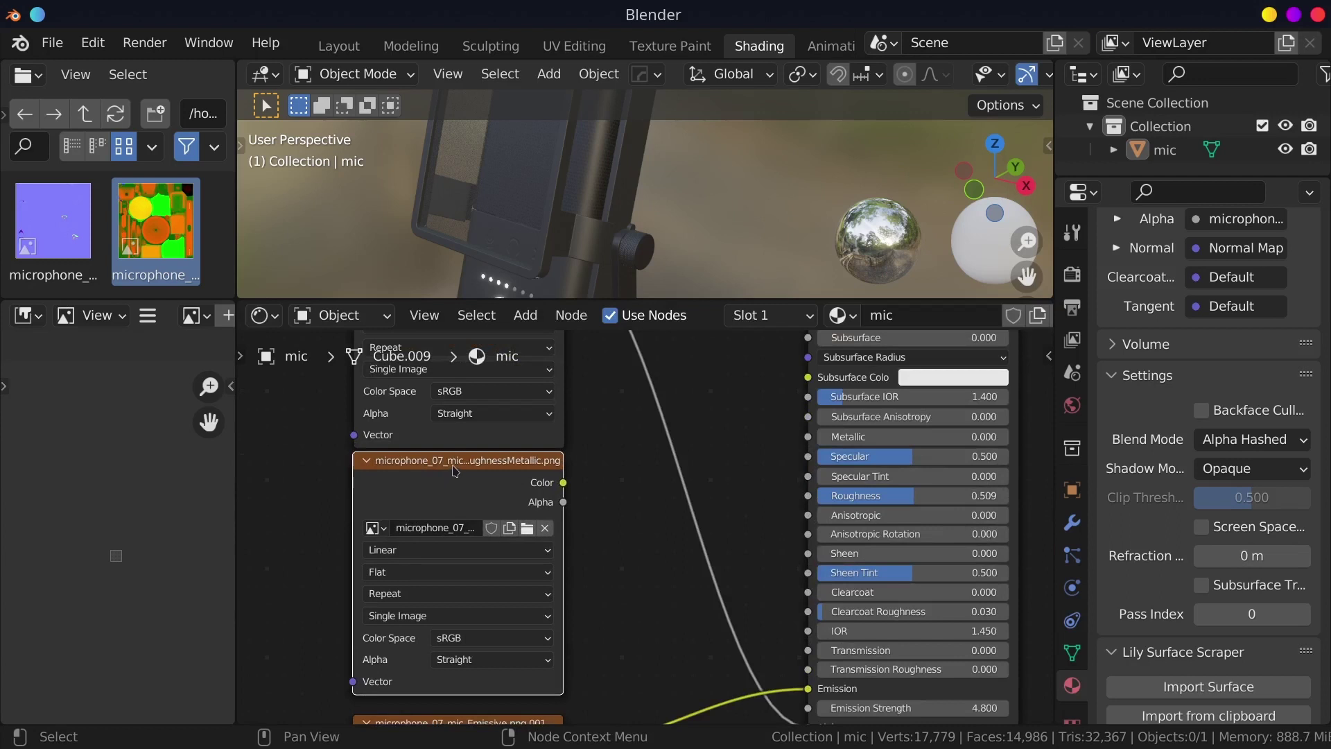
drag(453, 466, 456, 470)
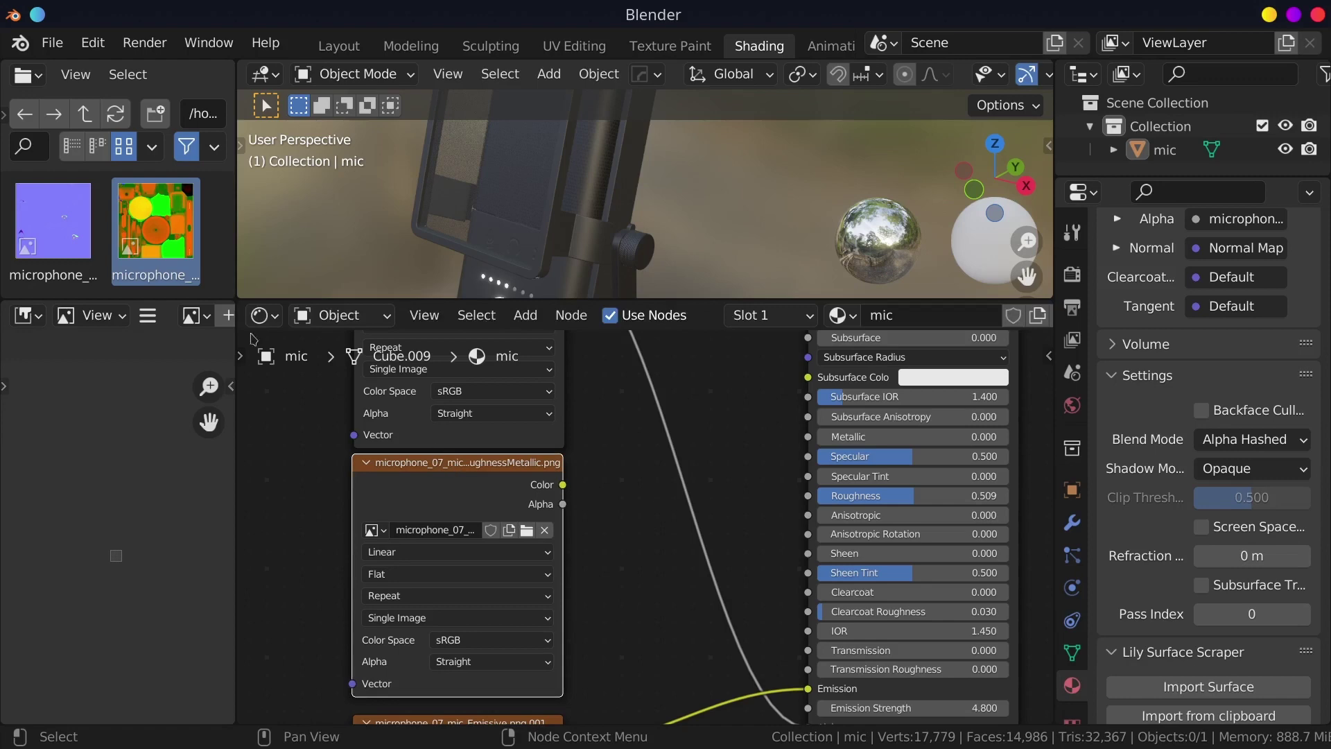
click(190, 319)
Step: Show the RoughnessMetallic map in the image editor and switch its node from sRGB to Non-Color
scroll(280, 518, down, 3)
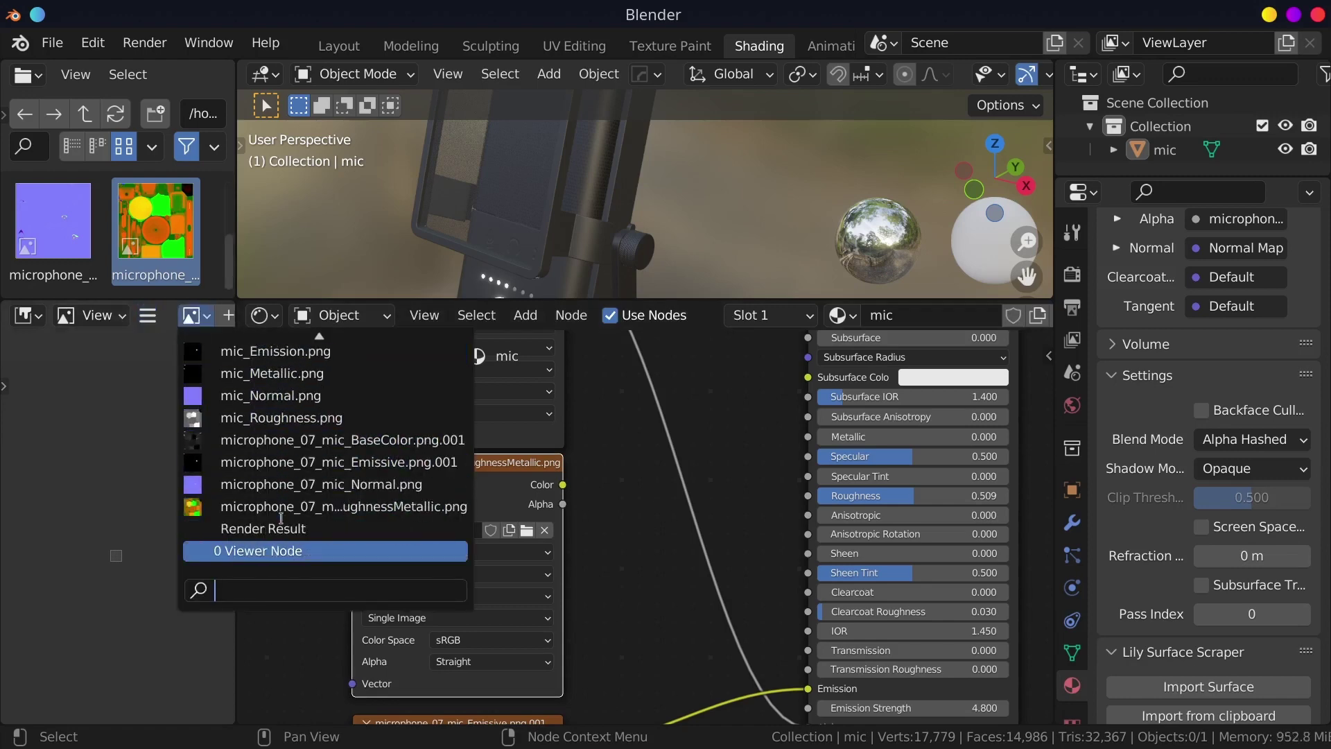
click(296, 508)
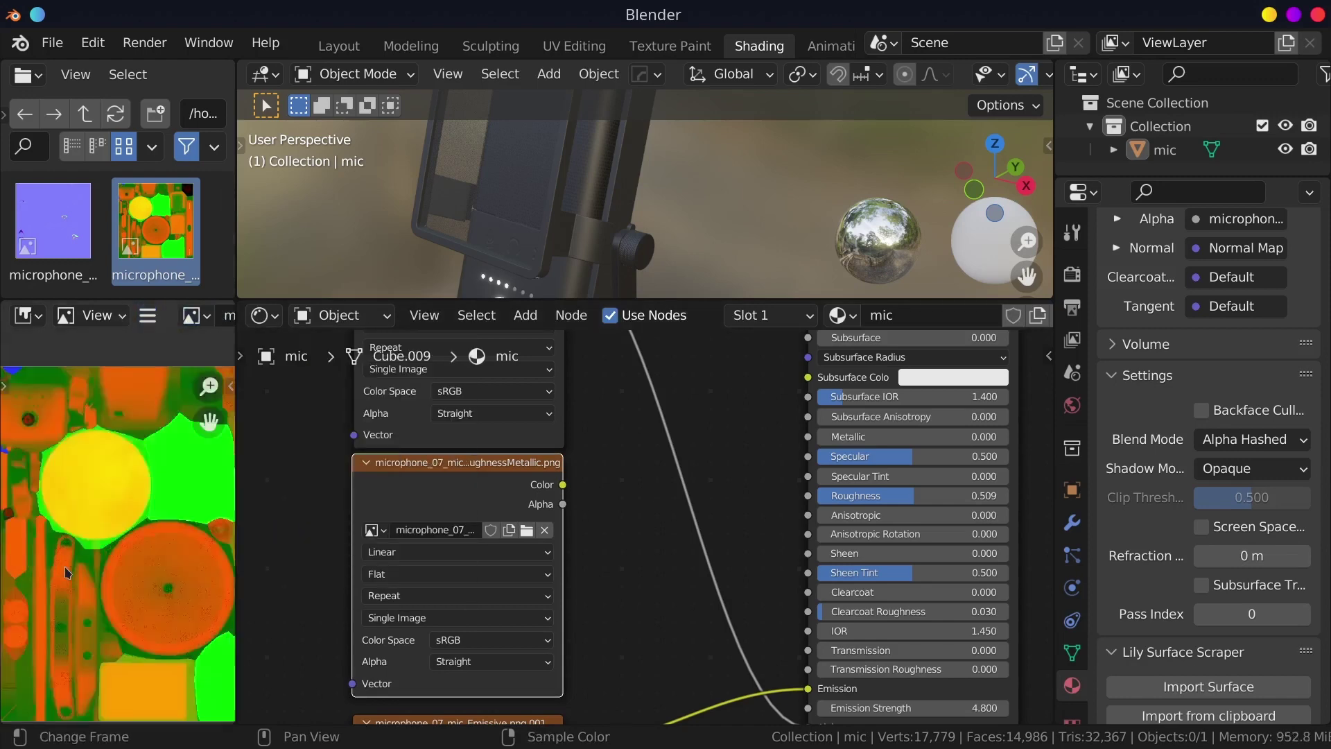
scroll(83, 561, down, 3)
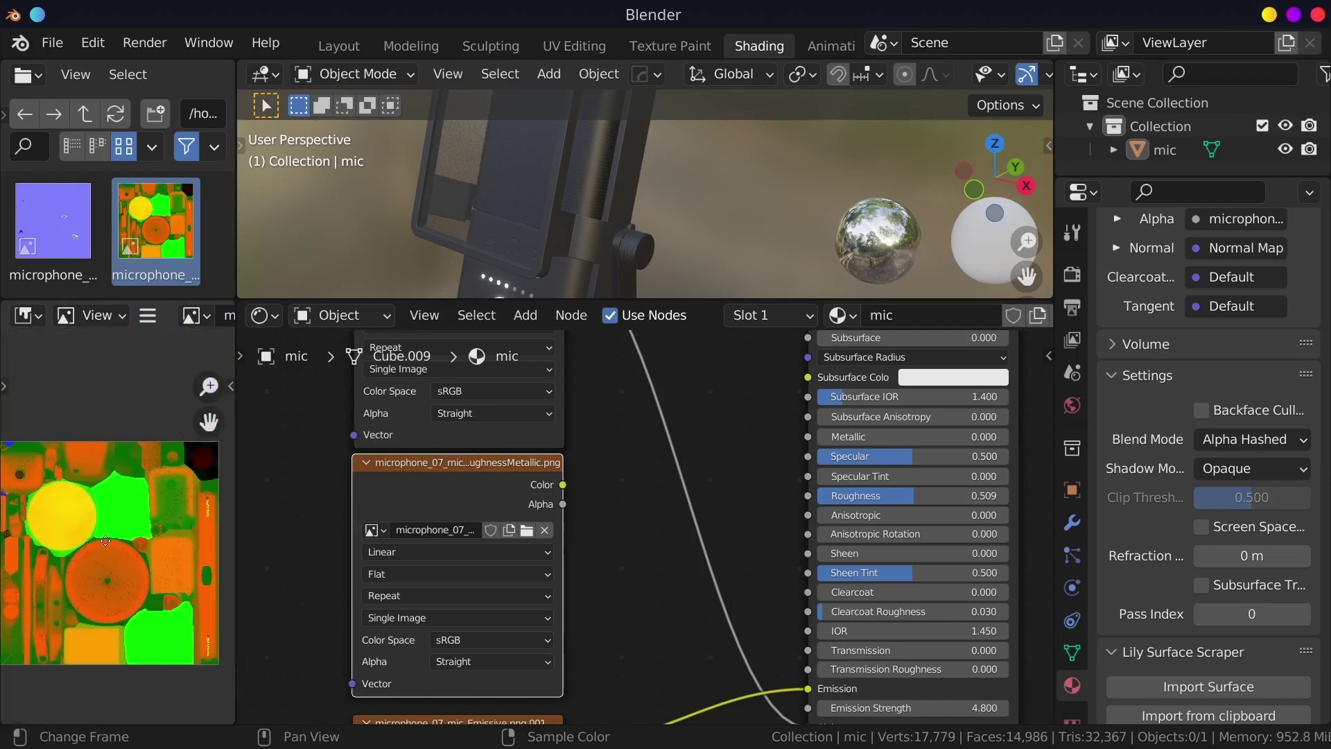
middle_drag(105, 541, 111, 546)
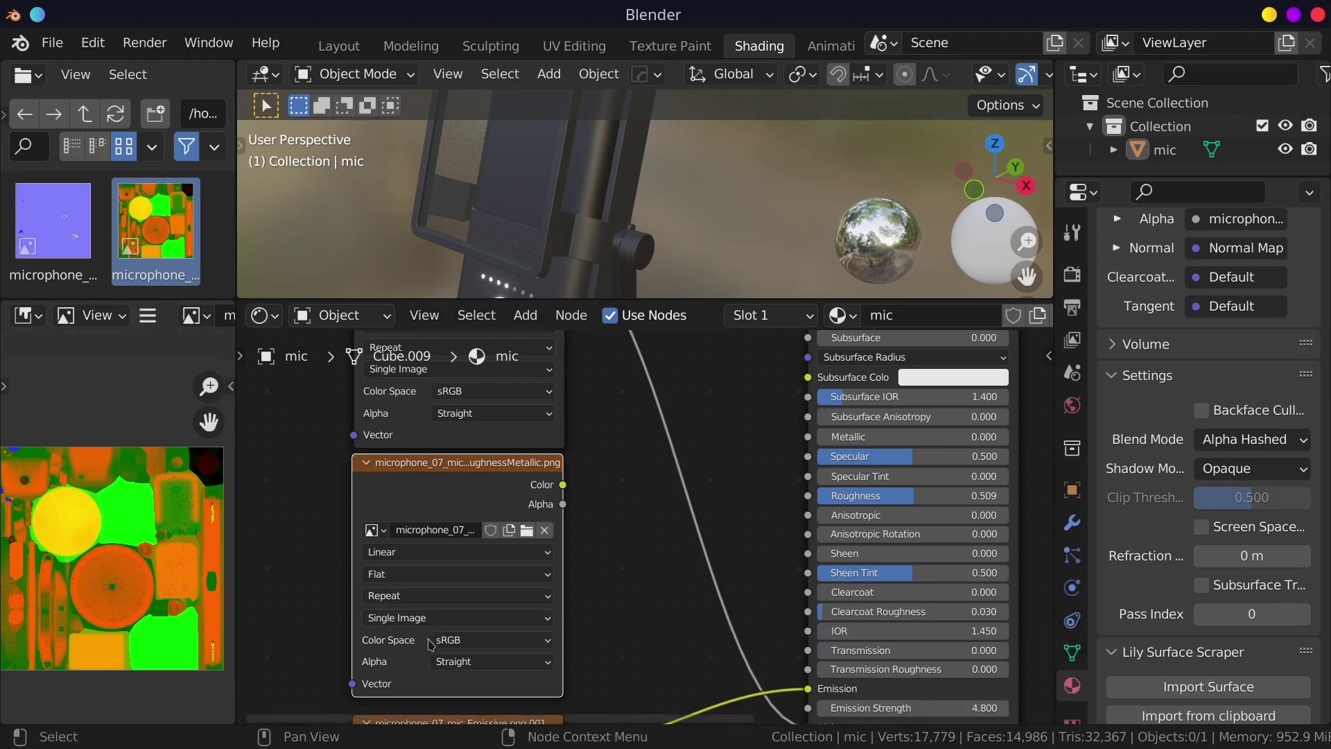
click(454, 644)
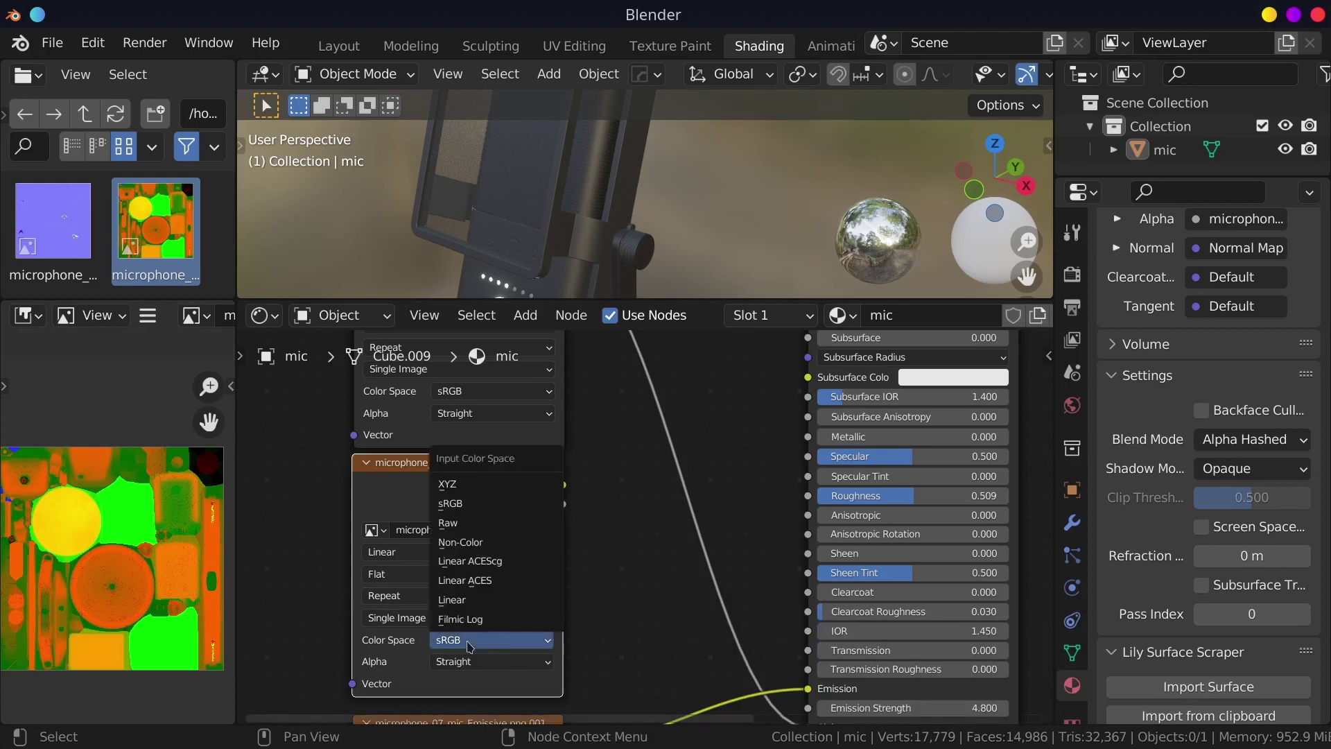
click(455, 645)
click(463, 546)
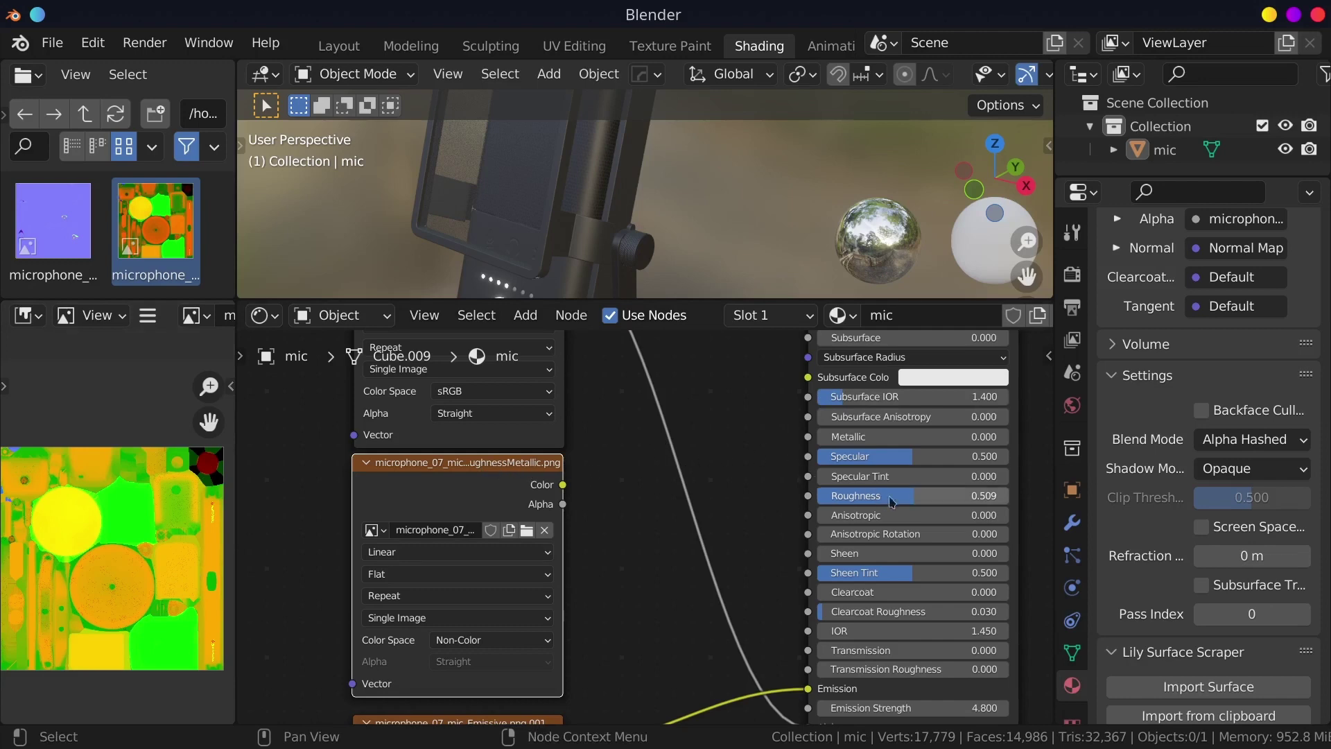
Step: Keep Roughness at 0.509, raise Metallic to 0.561, and shift the RoughnessMetallic node left
drag(913, 496, 894, 497)
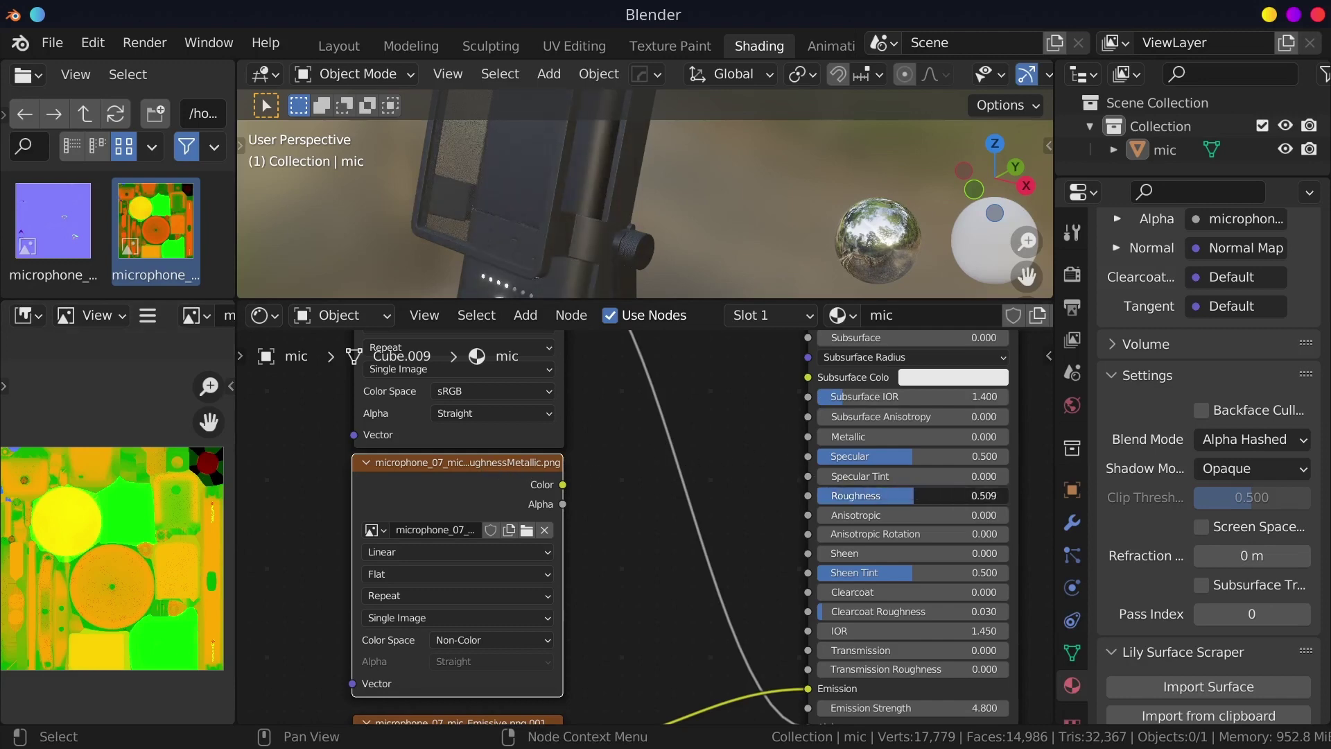
key(Escape)
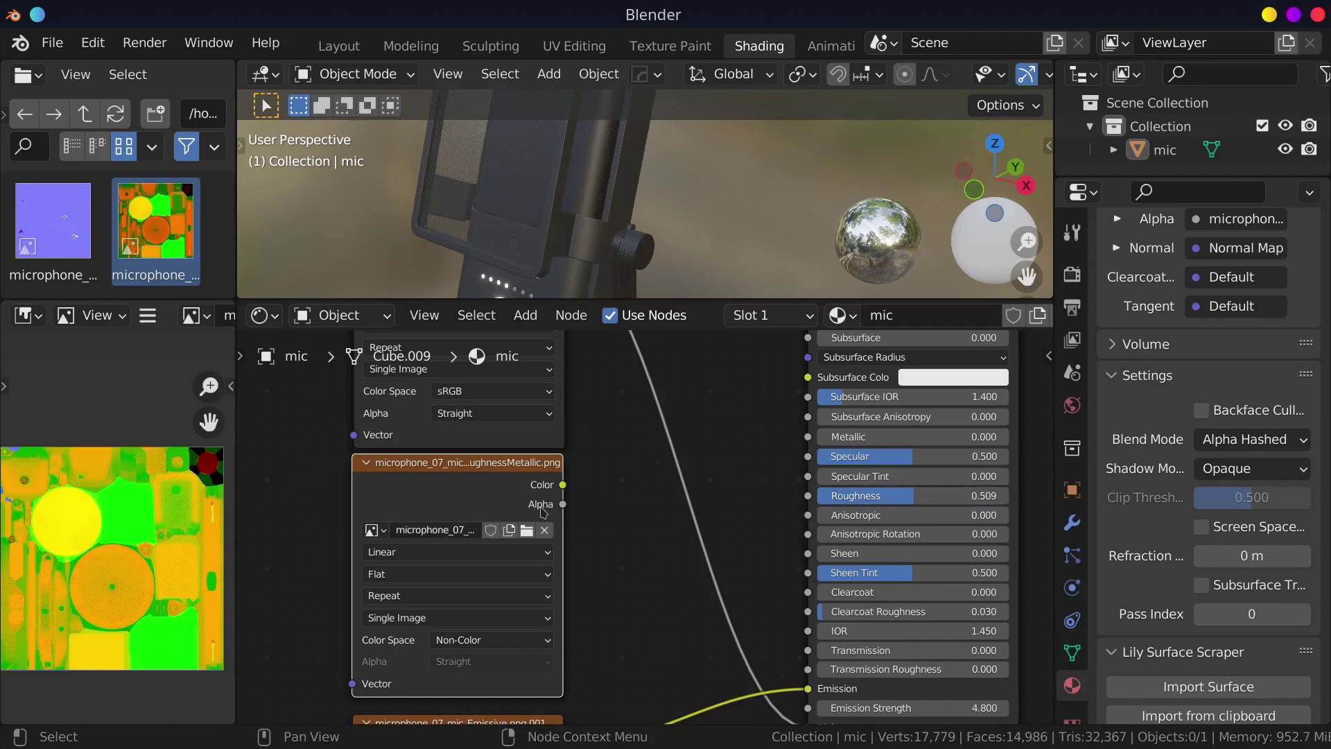
drag(870, 436, 922, 437)
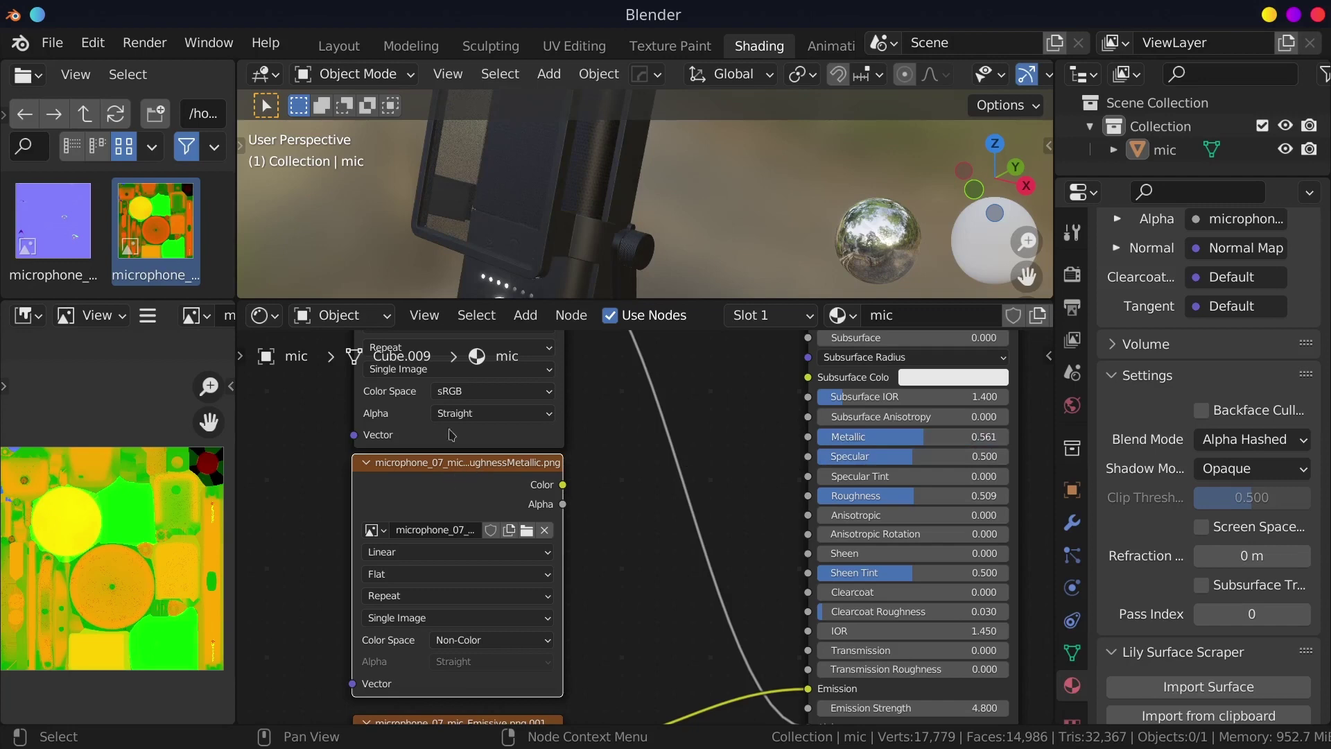
scroll(484, 483, down, 2)
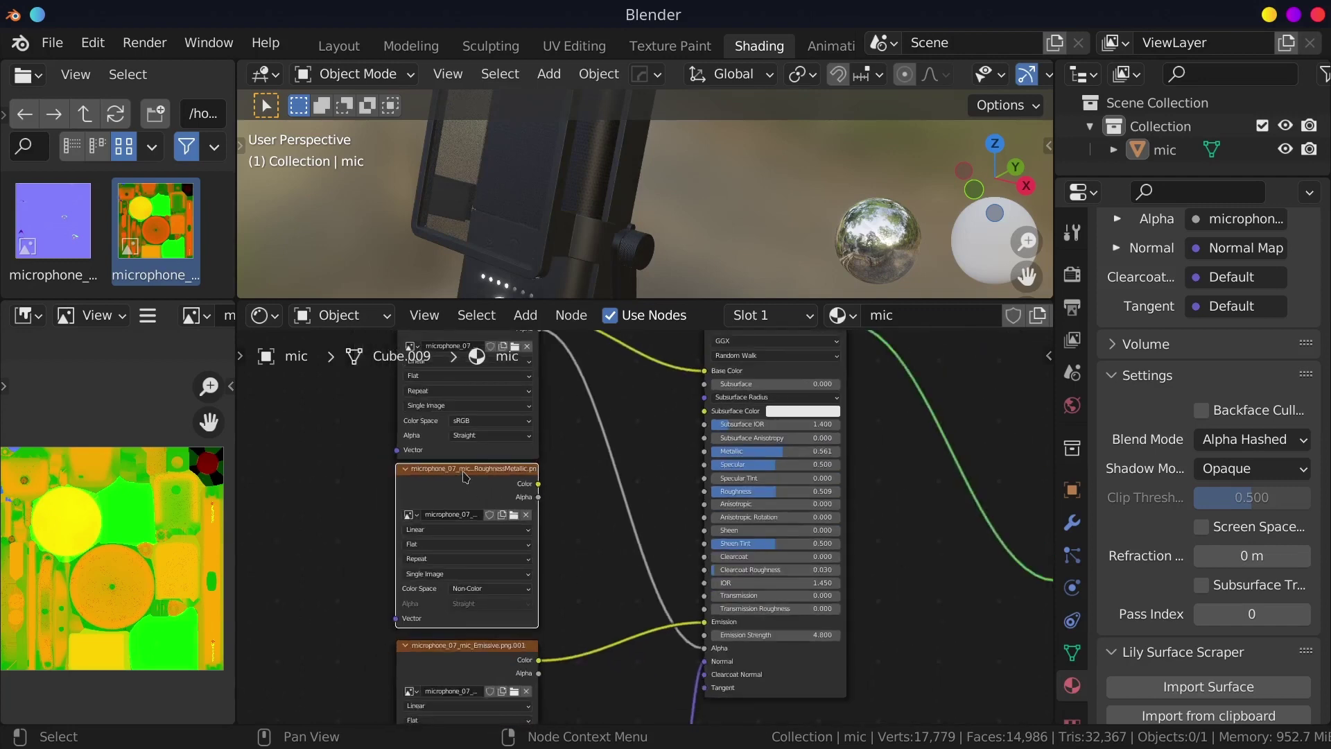
drag(457, 477, 337, 473)
Step: Add a Separate RGB node (searched 'sepa') fed by the RoughnessMetallic texture's Color
drag(415, 486, 503, 501)
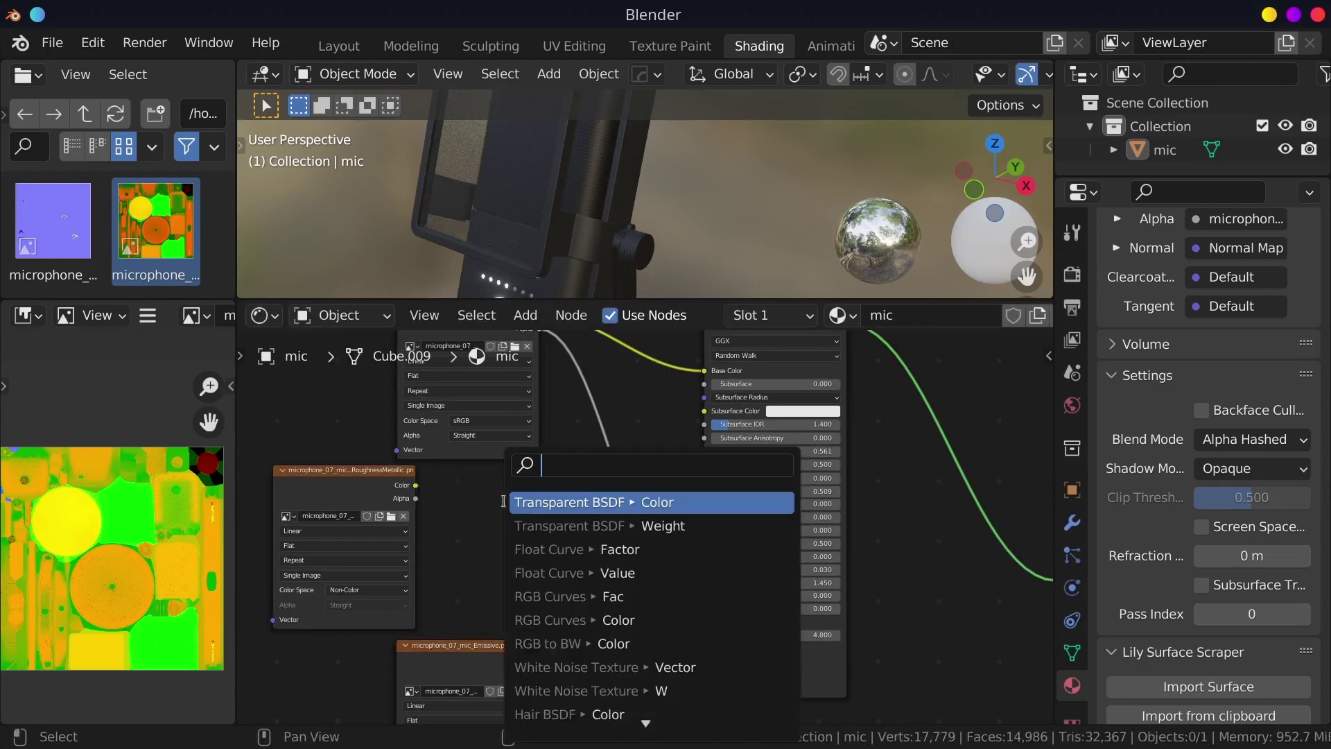
text(sepa)
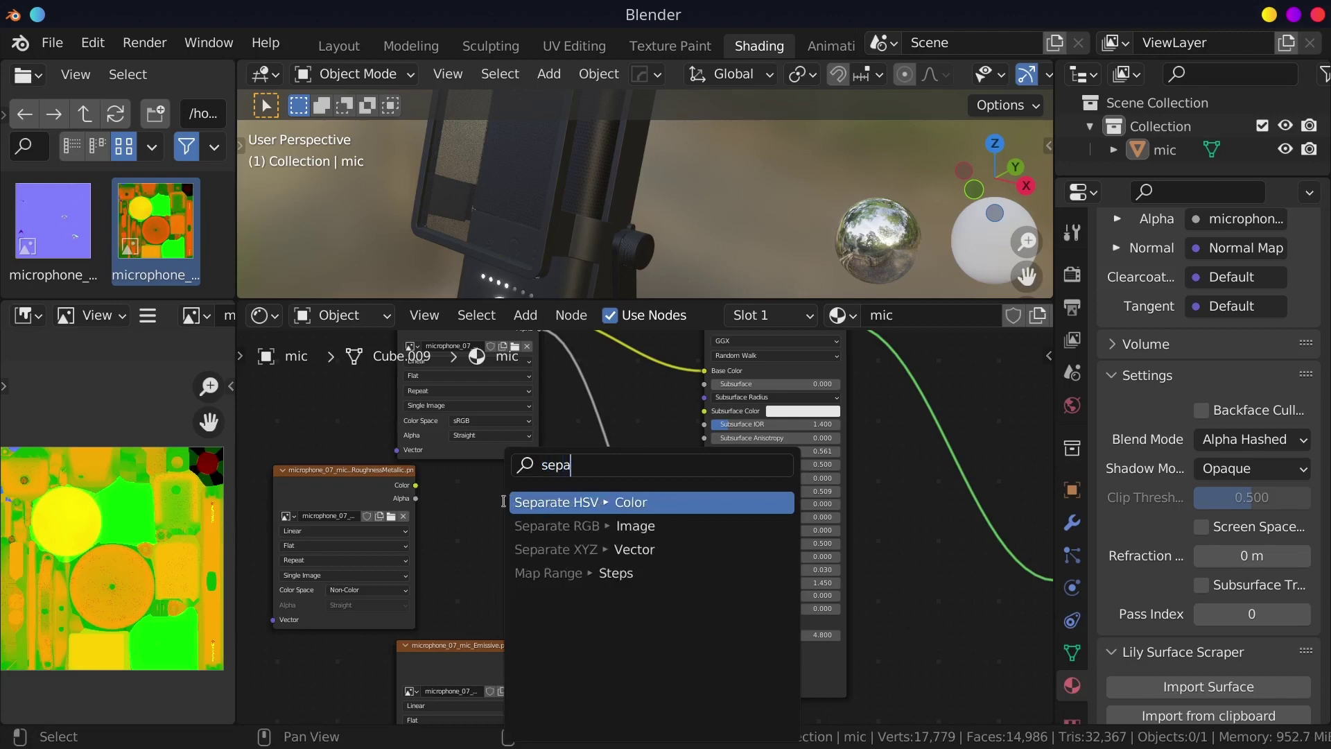
click(587, 526)
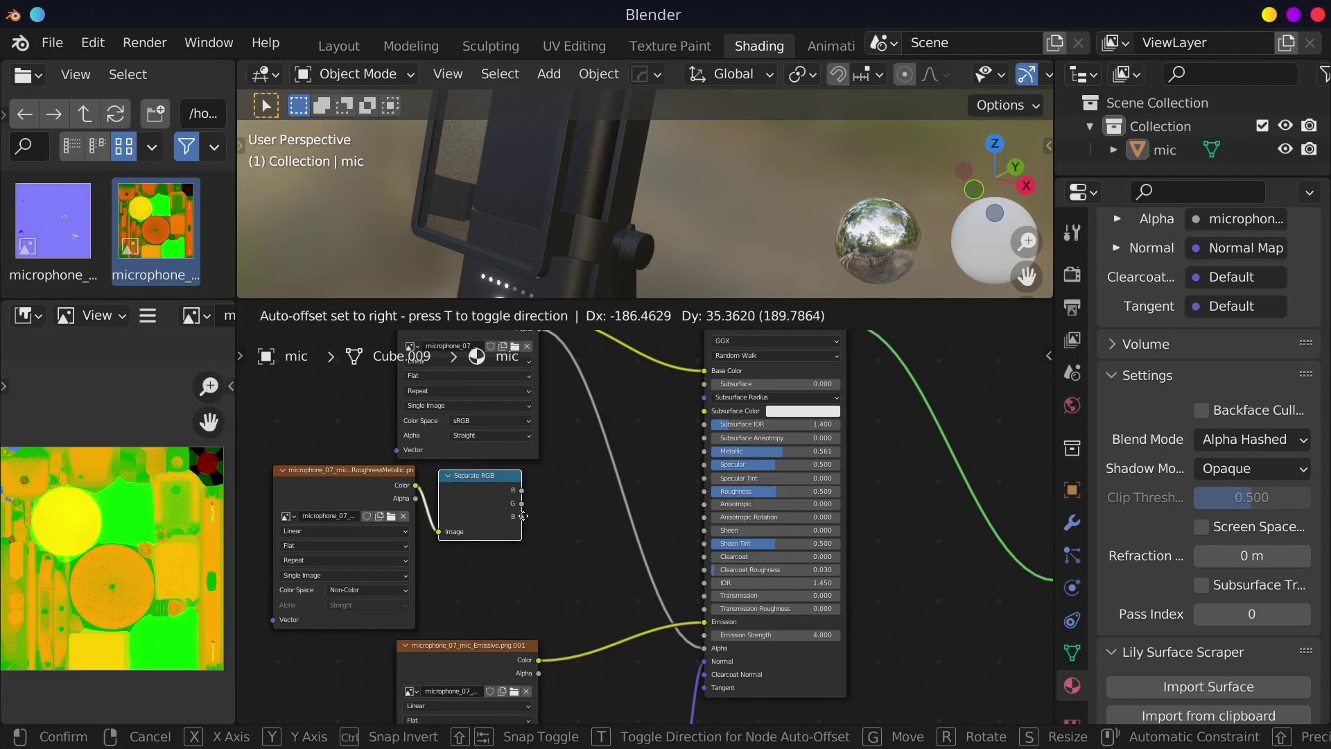
click(522, 513)
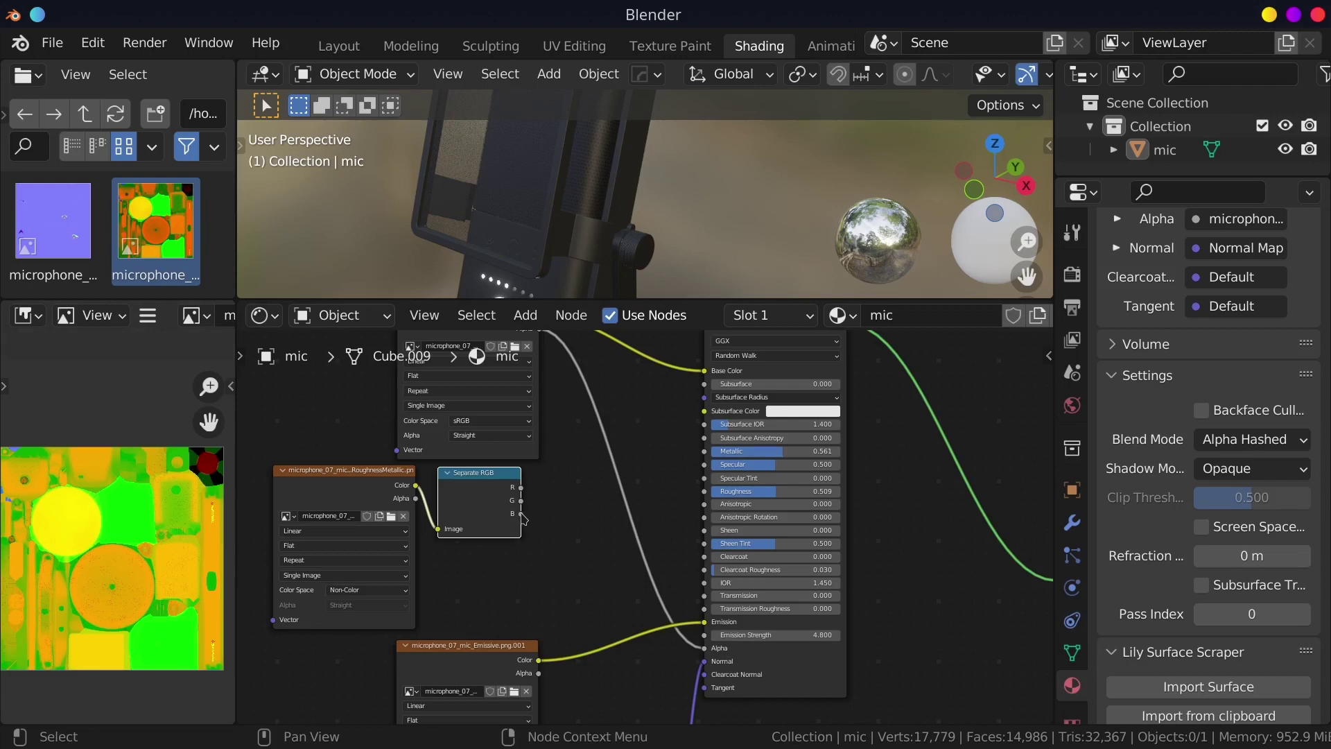
Step: Connect the Separate RGB B channel to Metallic and G channel to Roughness
drag(521, 514, 705, 451)
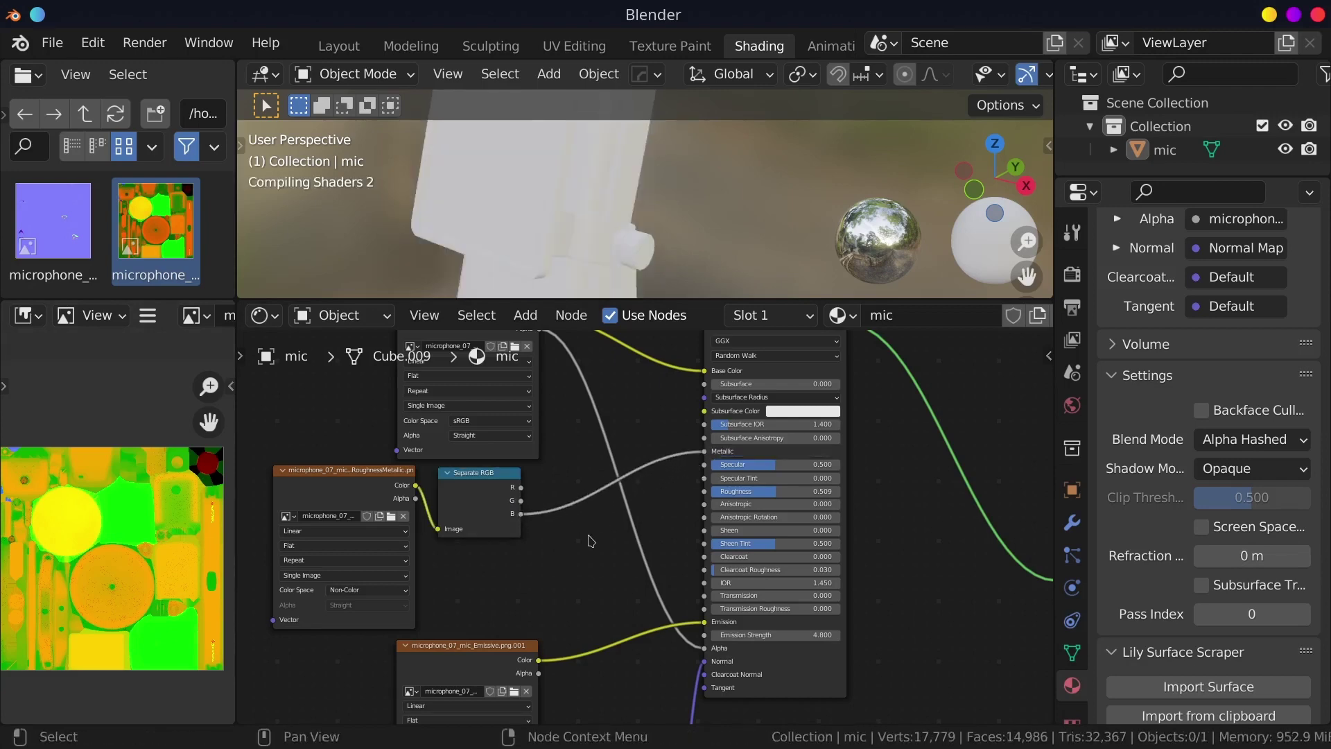
mouse_move(521, 500)
mouse_down()
mouse_move(664, 510)
mouse_move(706, 492)
mouse_up()
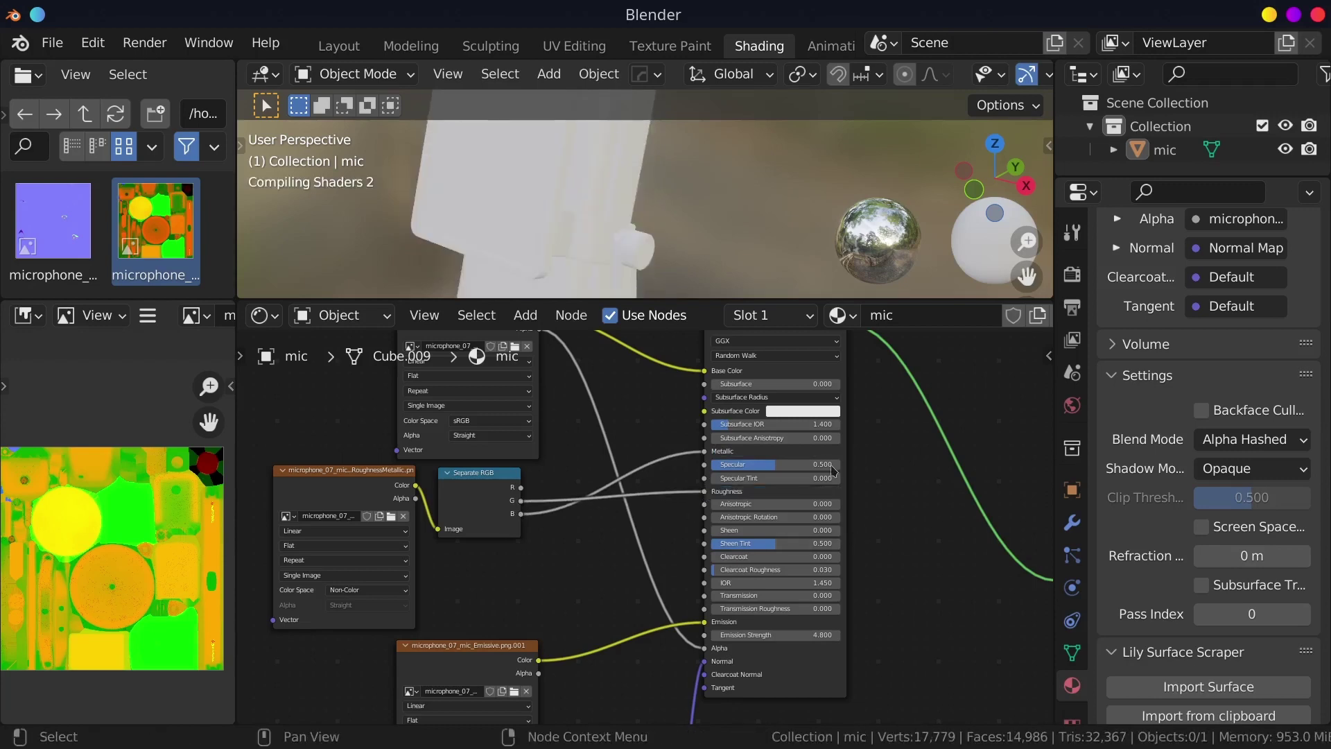
scroll(797, 513, up, 1)
scroll(726, 553, up, 1)
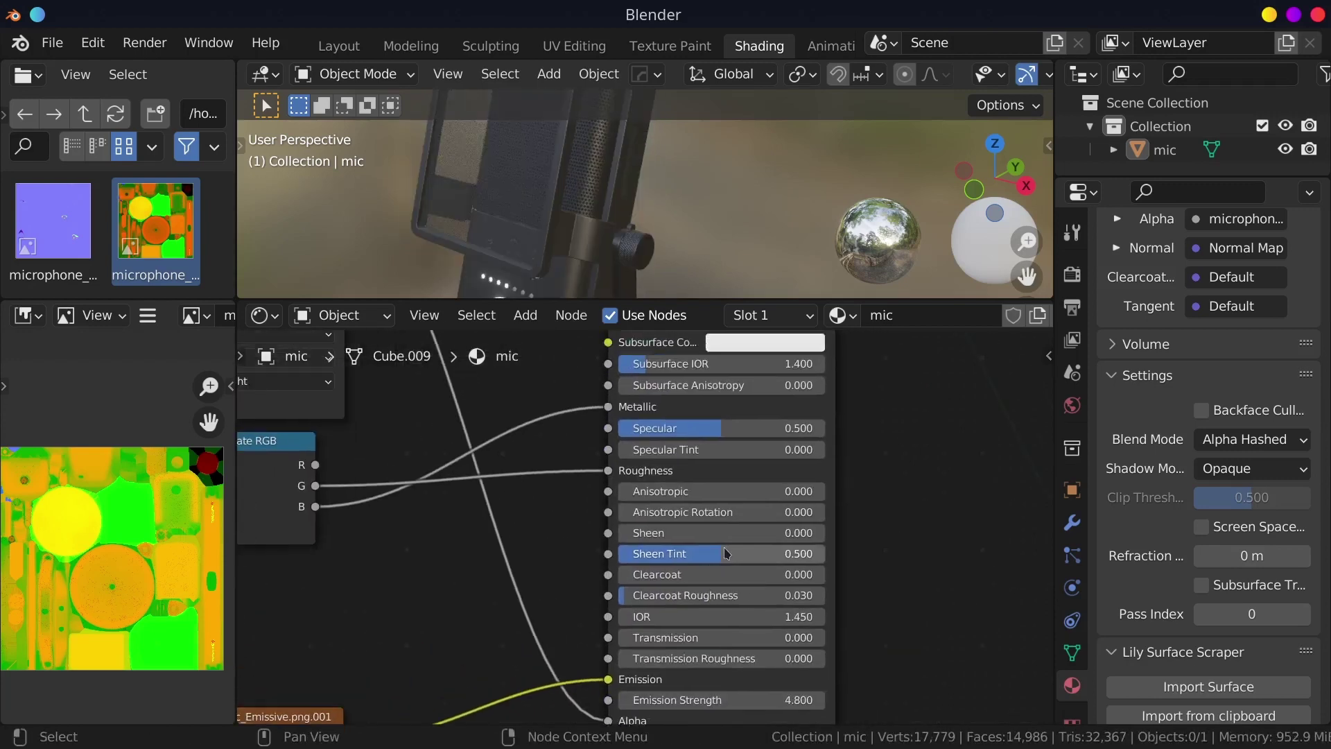
scroll(726, 552, up, 2)
mouse_move(727, 553)
middle_down()
mouse_move(647, 450)
mouse_move(657, 504)
middle_up()
Step: Locate the BaseColor image texture node and drag it up-left to free space
scroll(594, 446, down, 2)
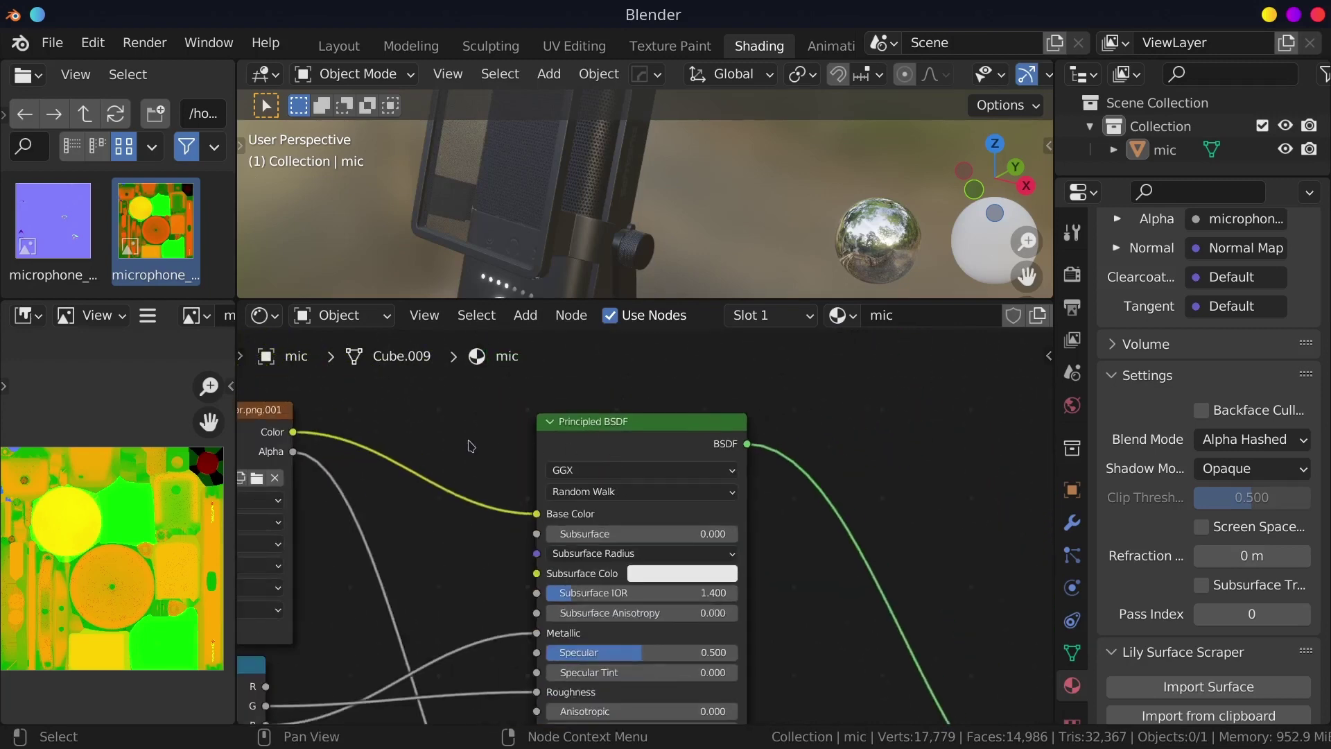
mouse_move(471, 446)
middle_down()
mouse_move(515, 458)
mouse_move(649, 449)
mouse_move(692, 437)
mouse_move(685, 420)
middle_up()
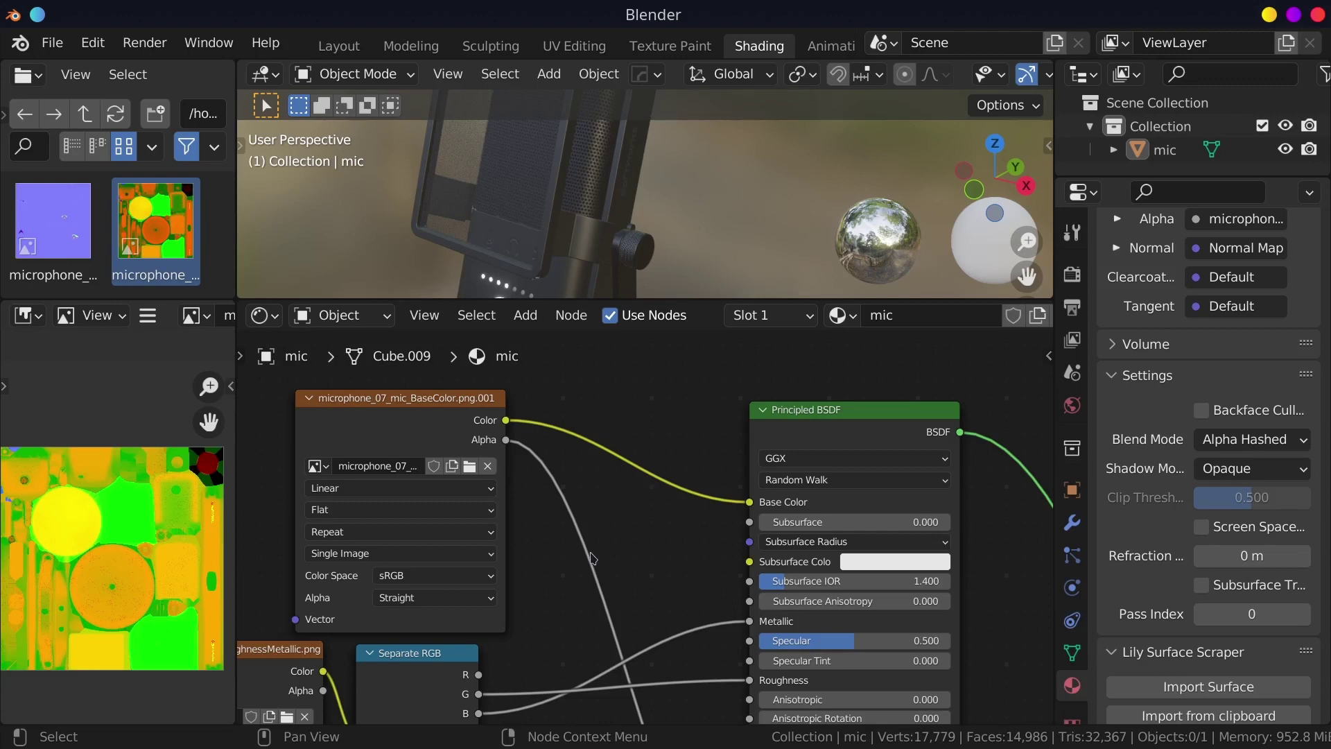
scroll(593, 559, down, 2)
mouse_move(588, 572)
middle_down()
mouse_move(585, 449)
mouse_move(645, 558)
middle_up()
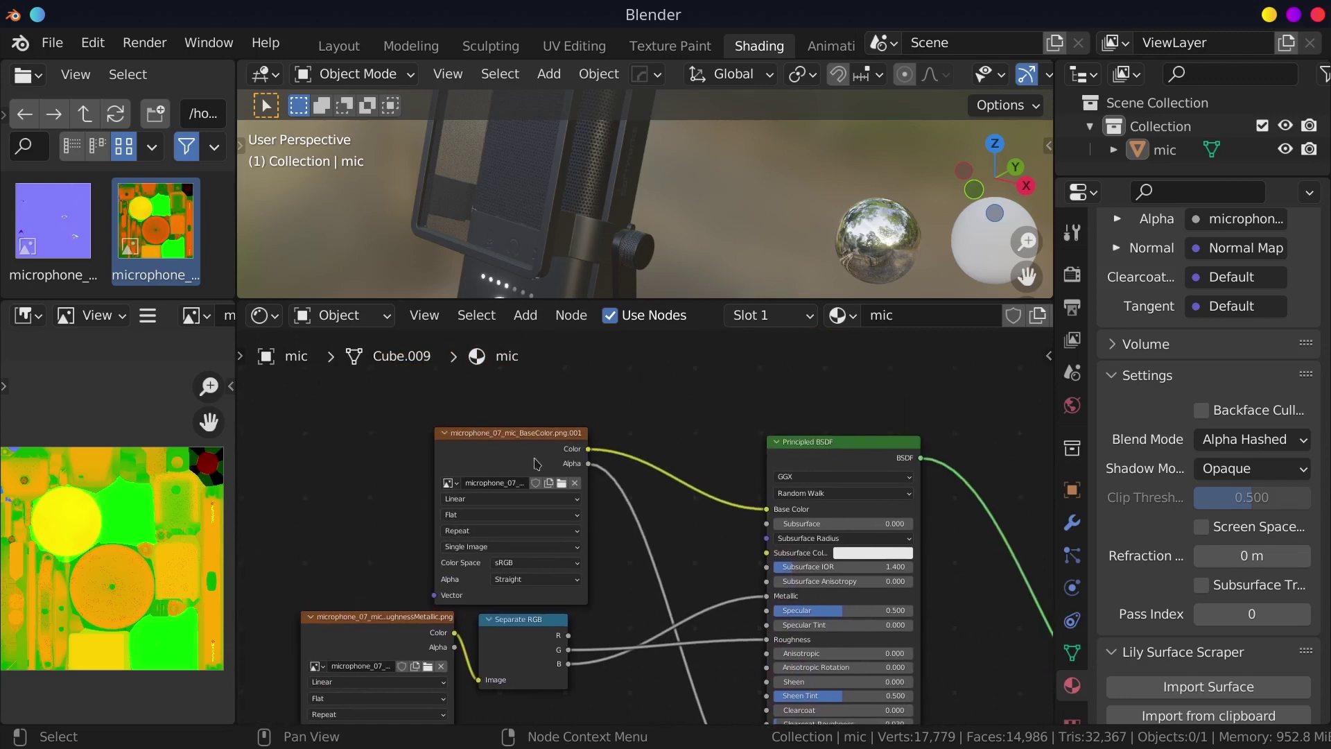
click(504, 440)
drag(504, 440, 361, 398)
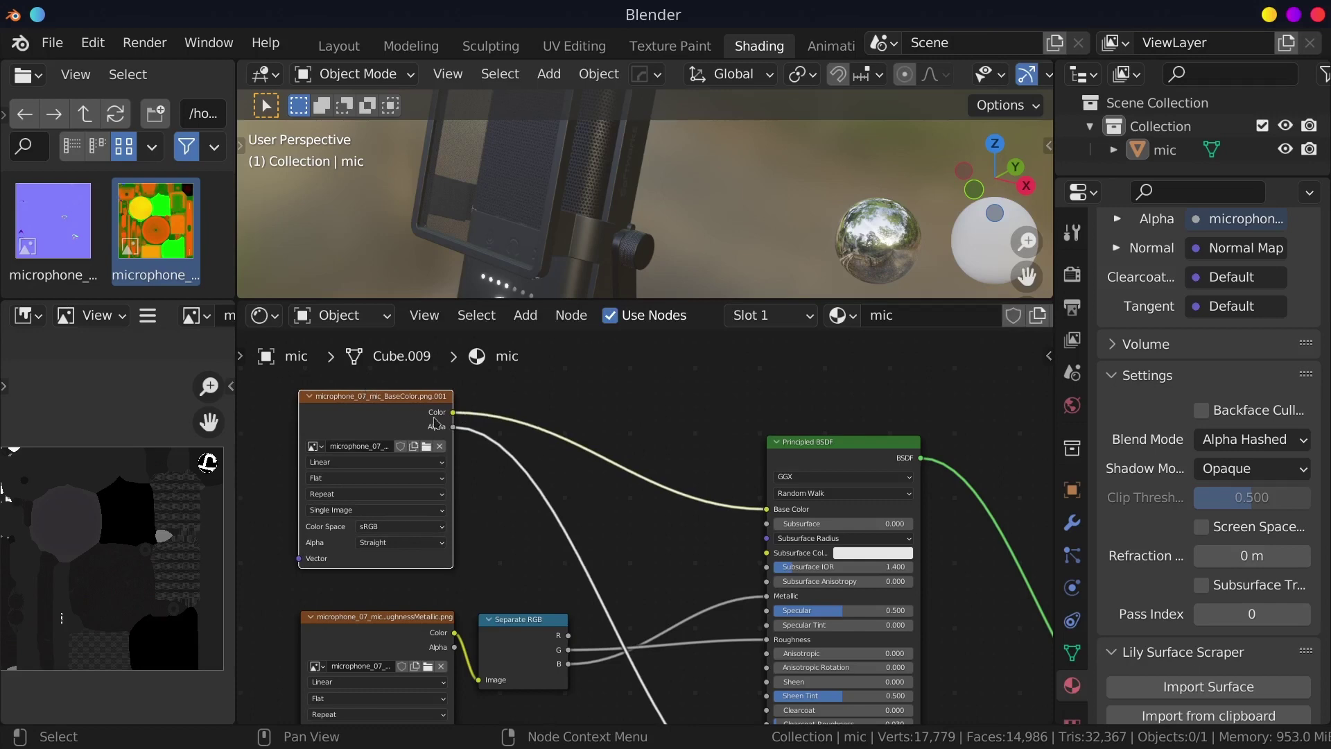
Step: Add a Mix node fed by the BaseColor texture's colour output
mouse_move(454, 414)
mouse_down()
mouse_move(603, 401)
mouse_move(593, 409)
mouse_up()
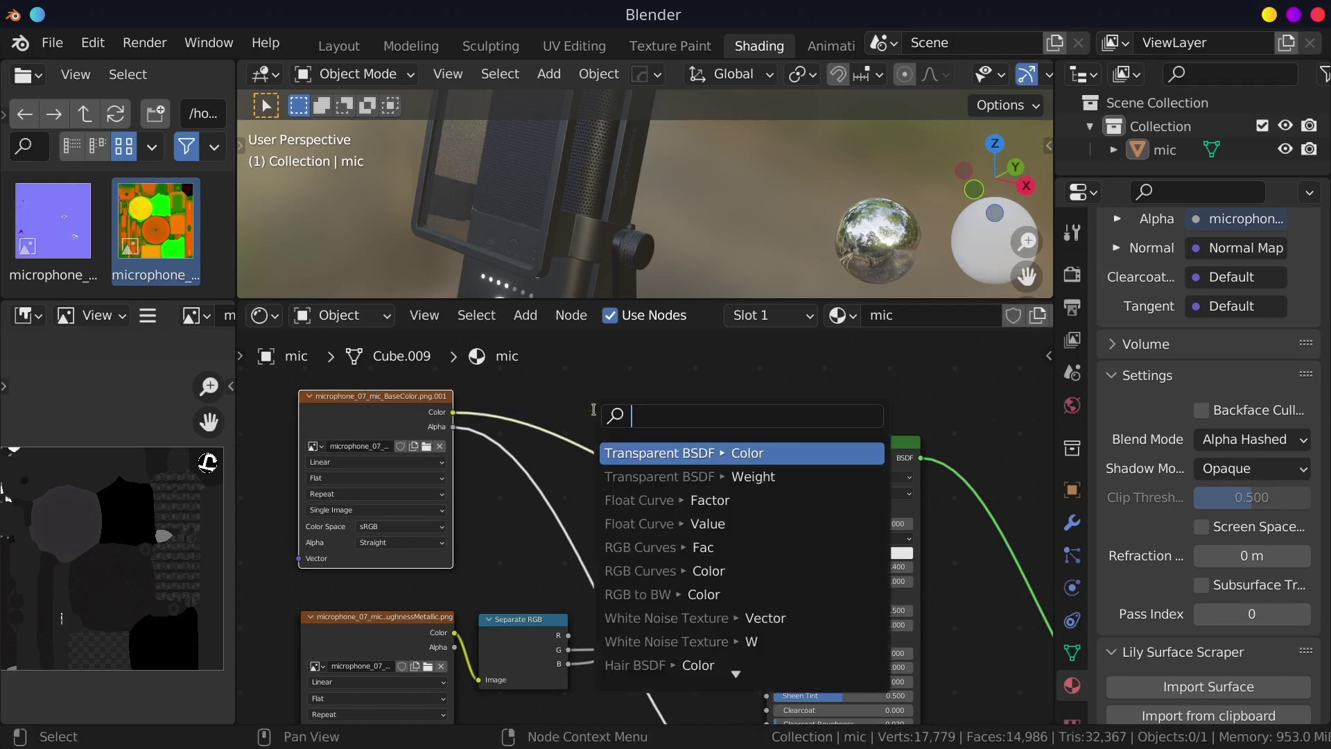
text(mix)
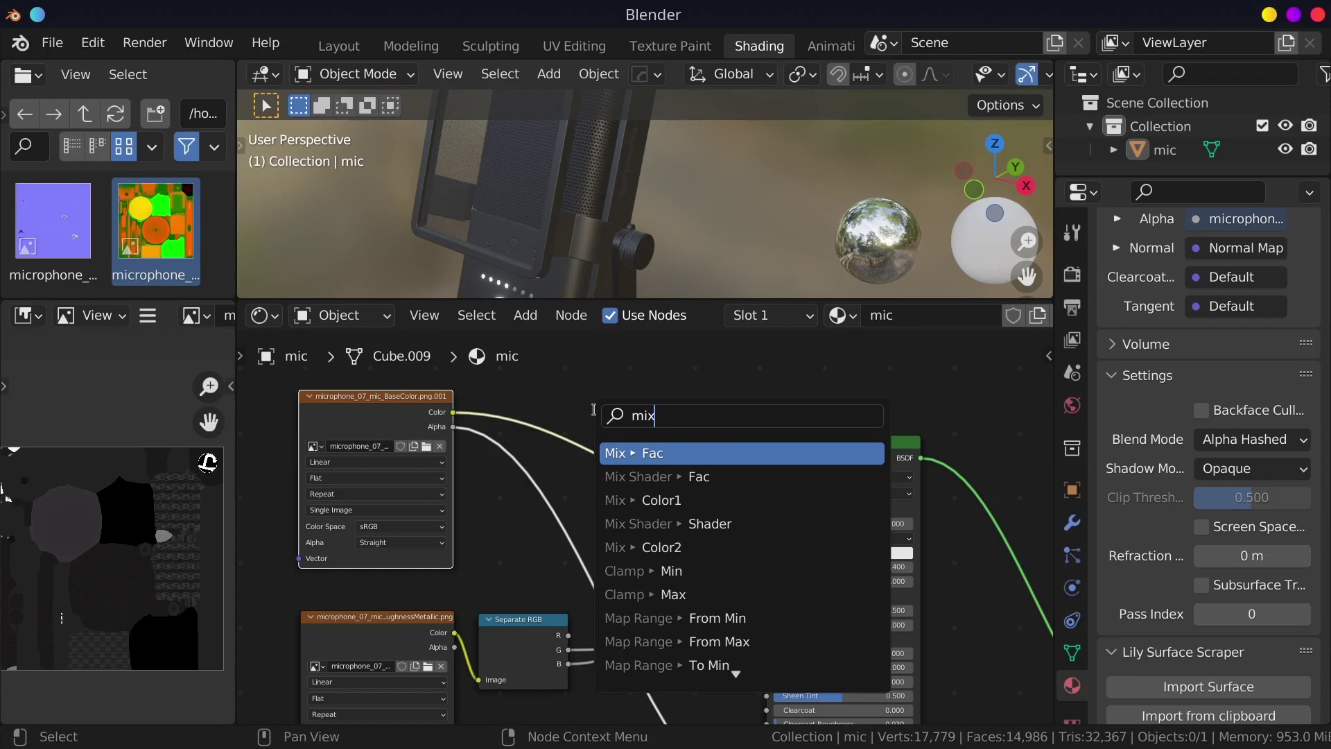
key(Down)
key(Down)
key(Return)
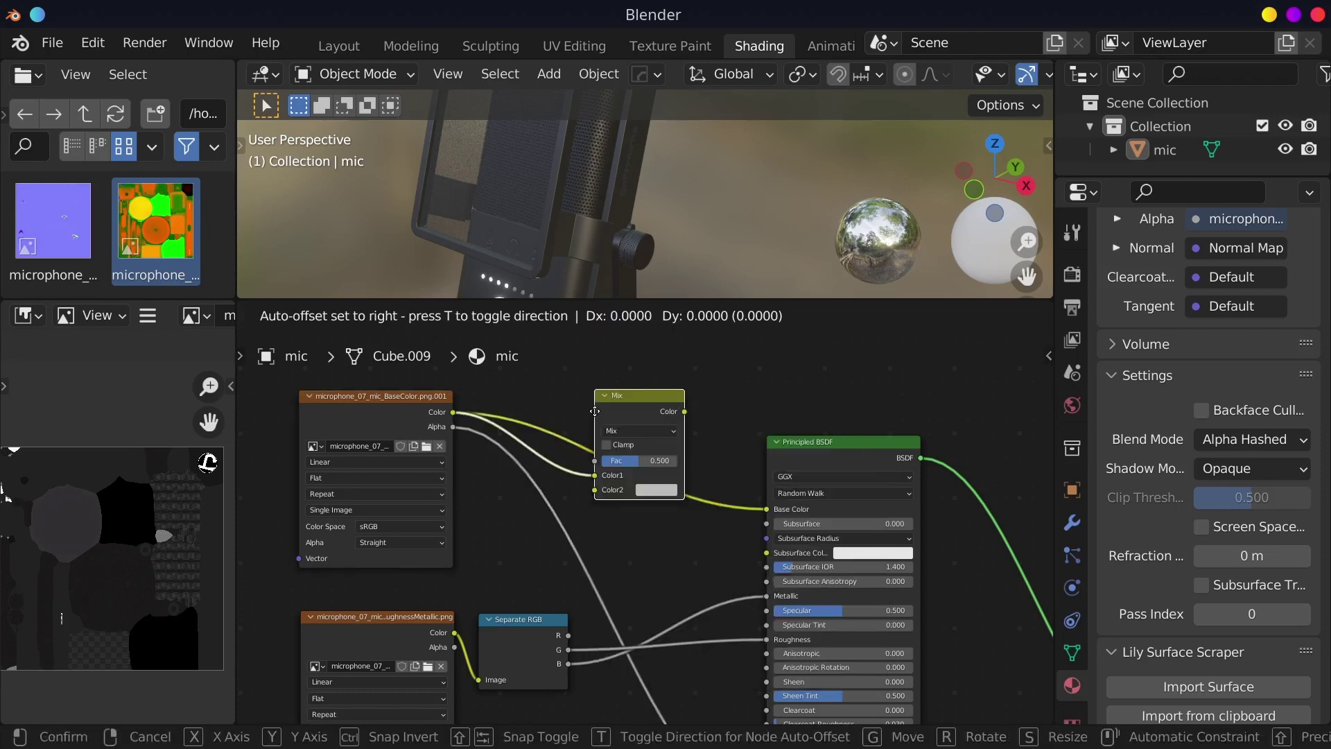
click(597, 409)
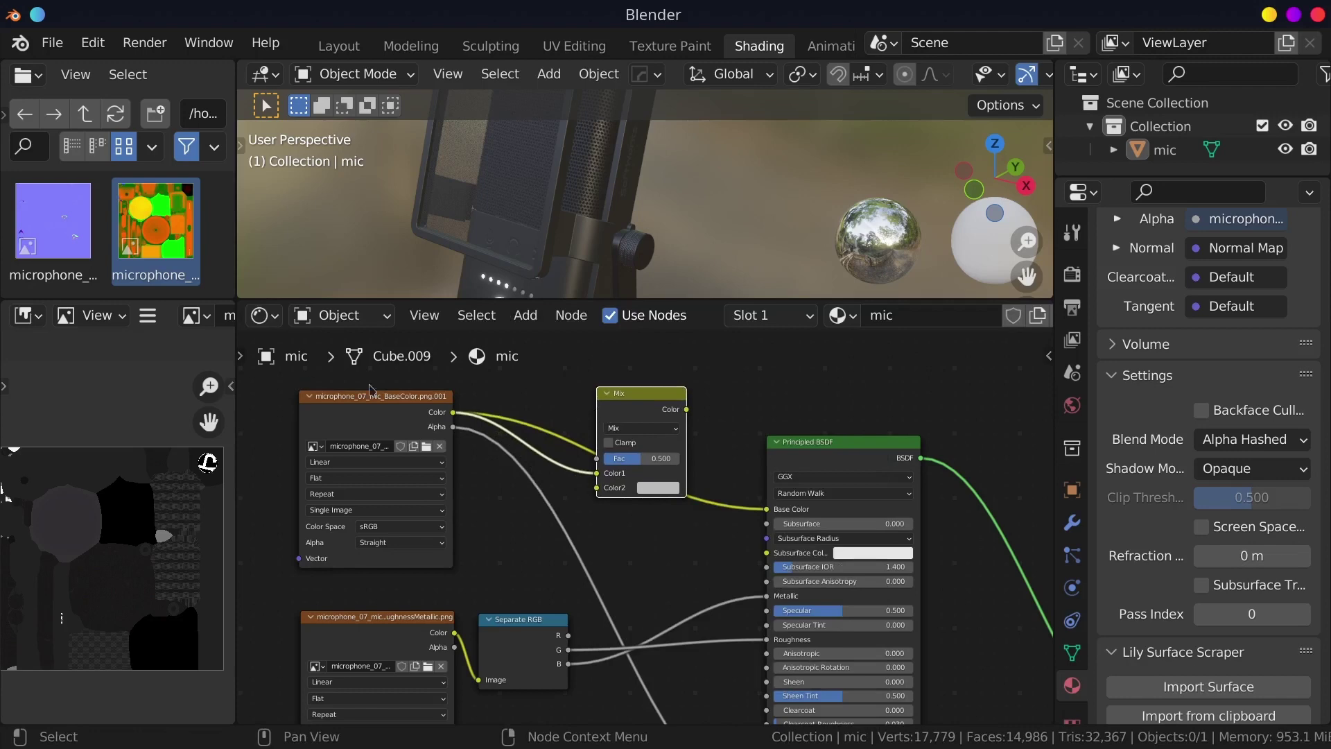
click(398, 402)
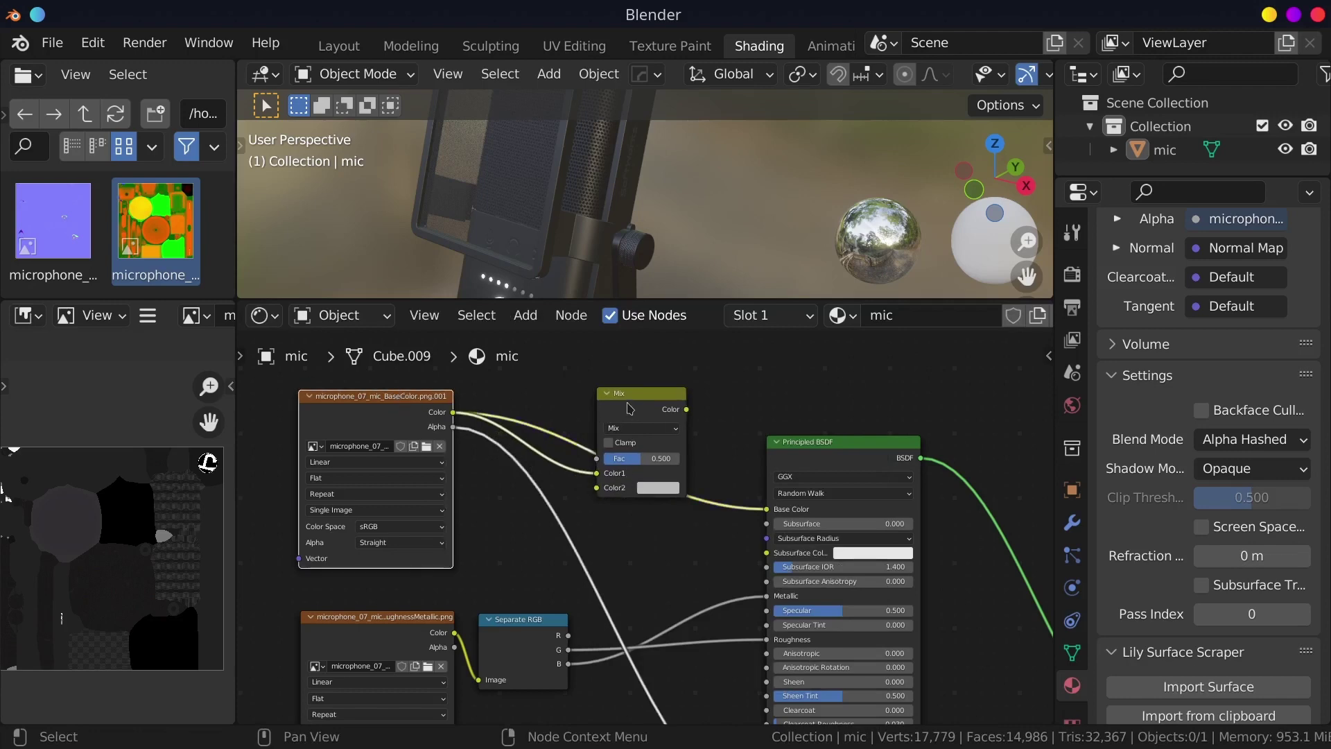
Step: Multiply it by the red channel at Fac 1.000 and send the result into Base Color
click(577, 636)
drag(576, 635, 597, 487)
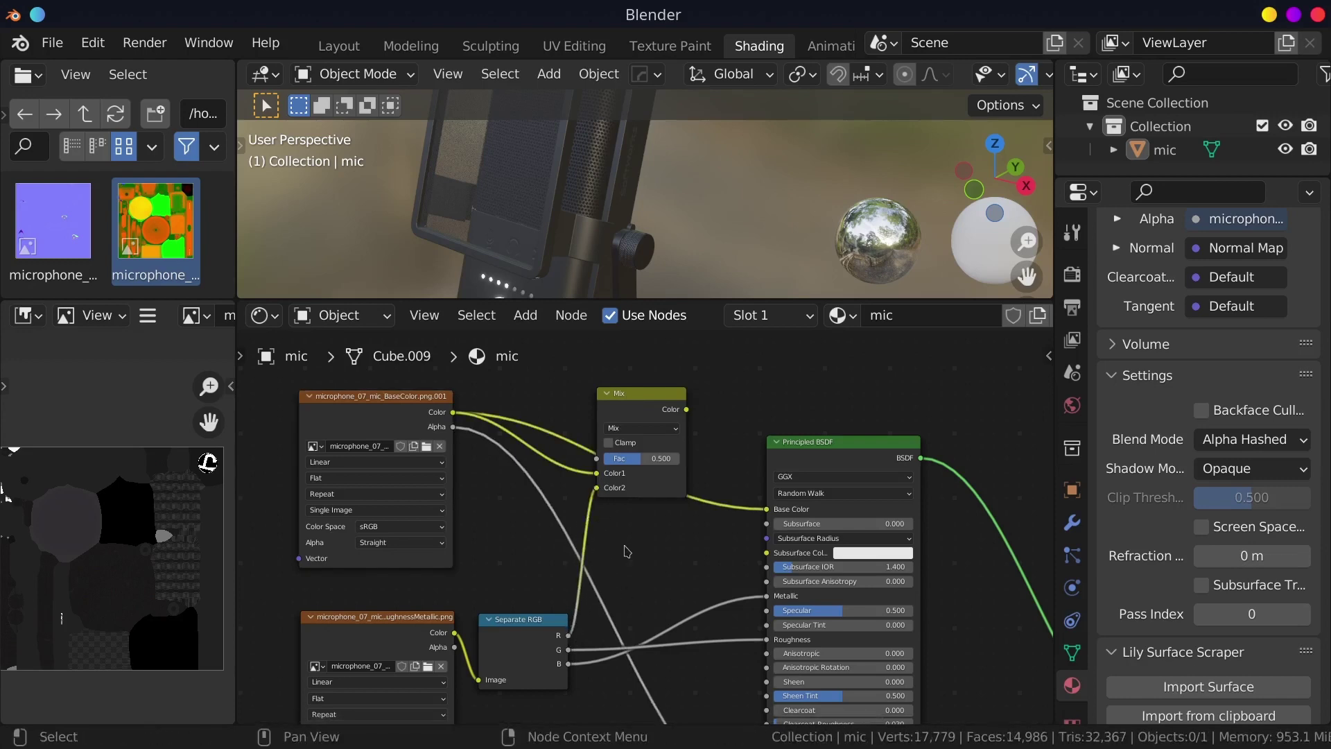
click(641, 430)
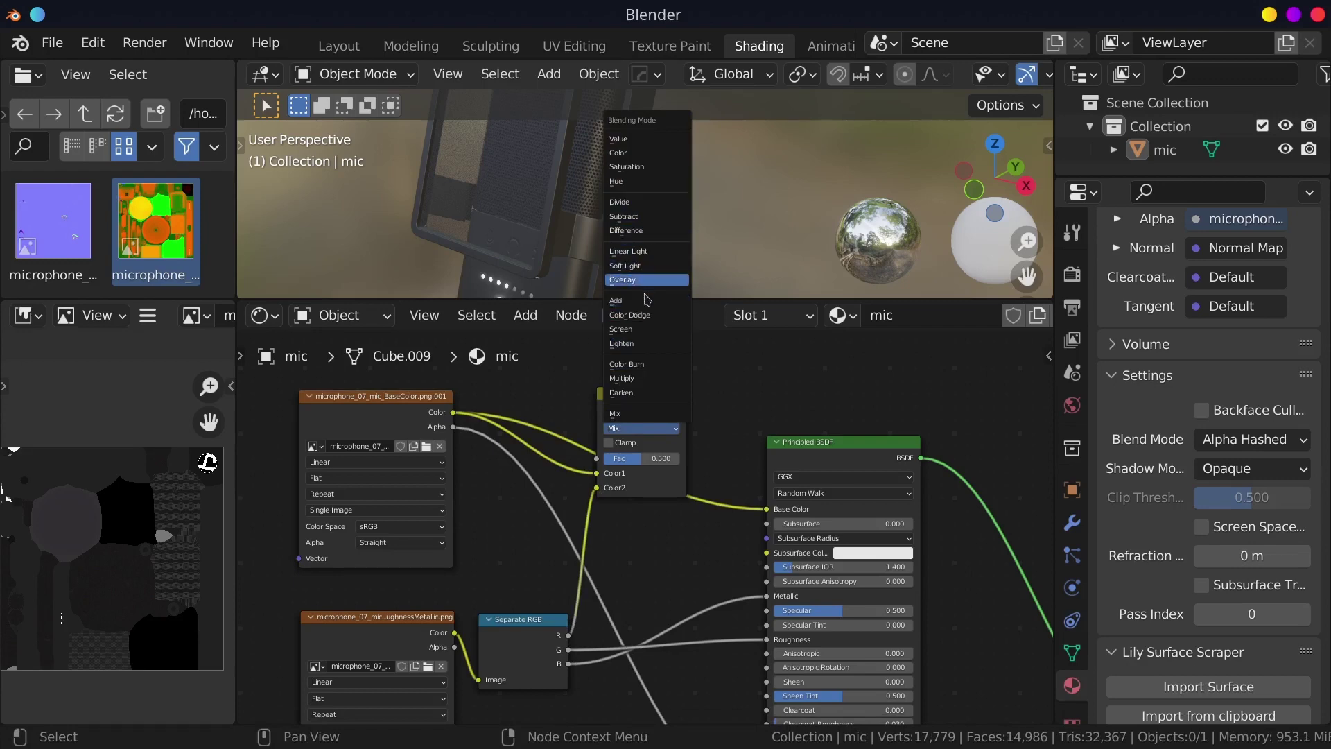
click(632, 379)
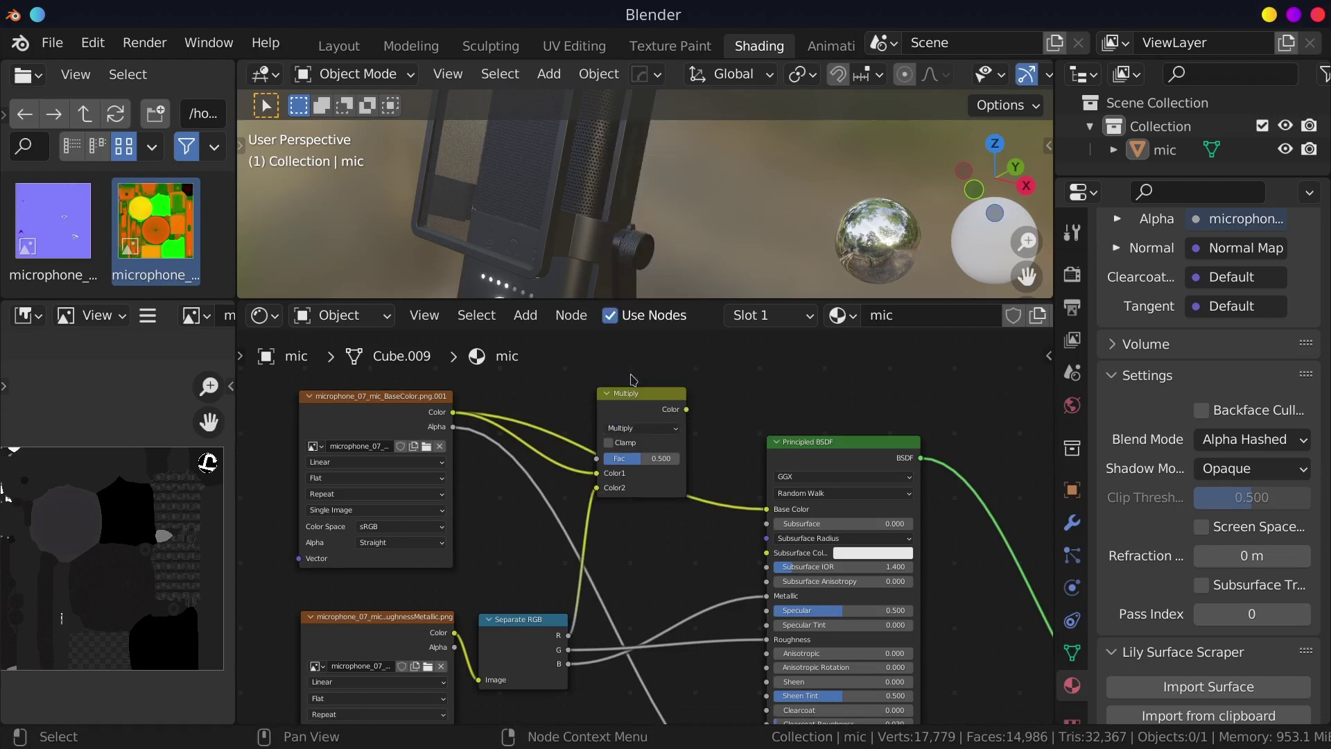
click(645, 428)
drag(641, 464, 680, 464)
drag(687, 415, 767, 512)
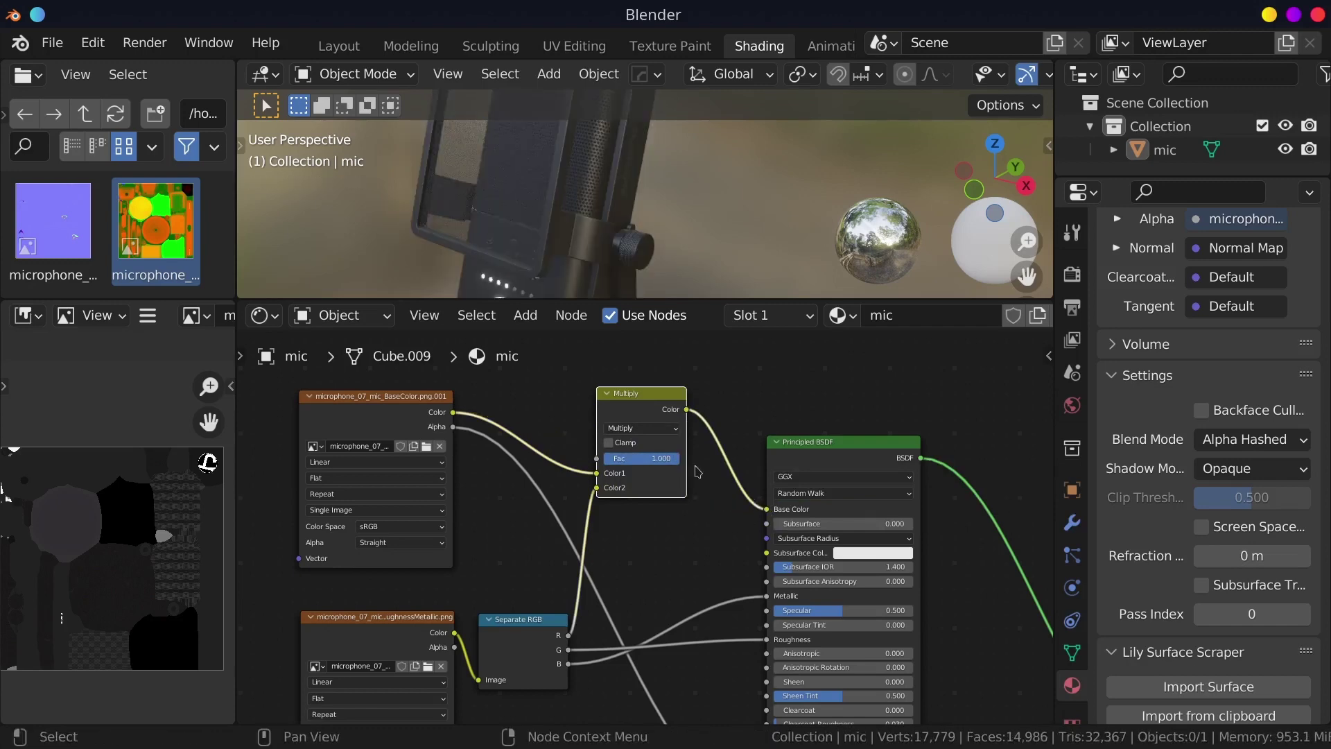
click(385, 401)
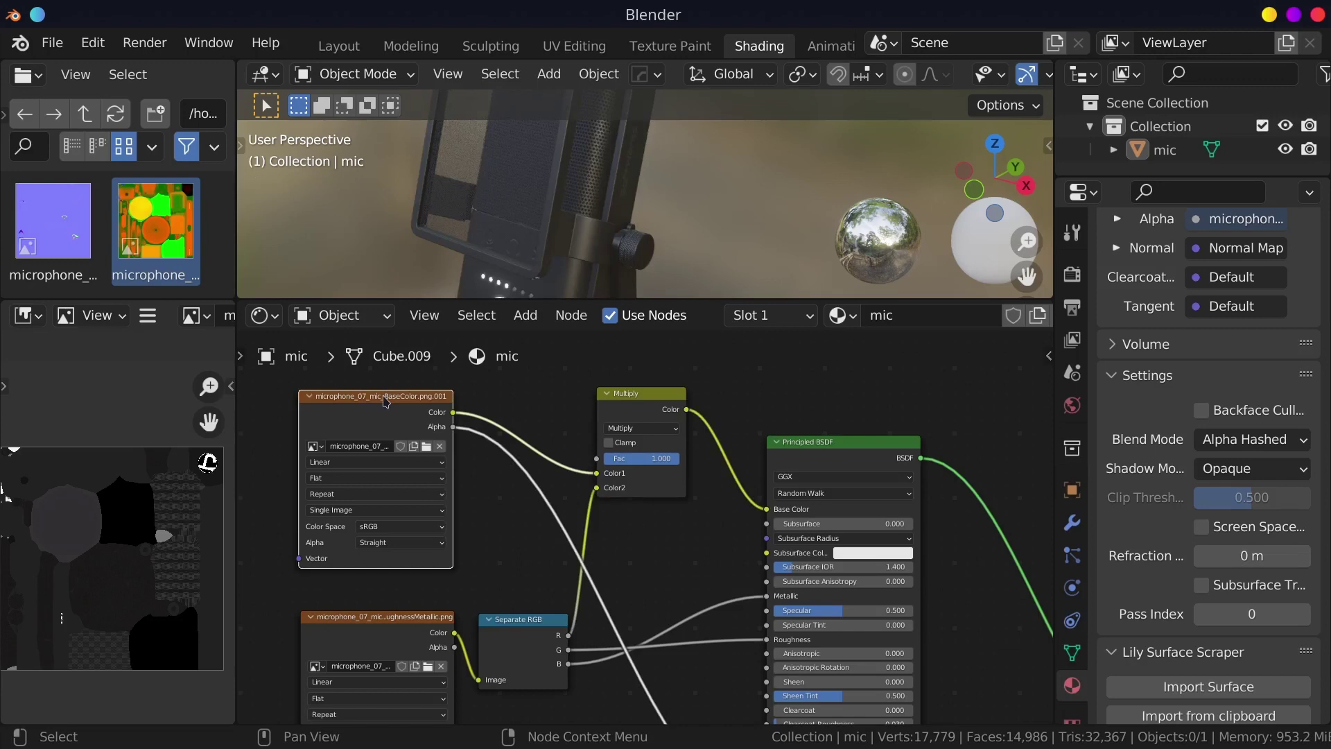
click(645, 398)
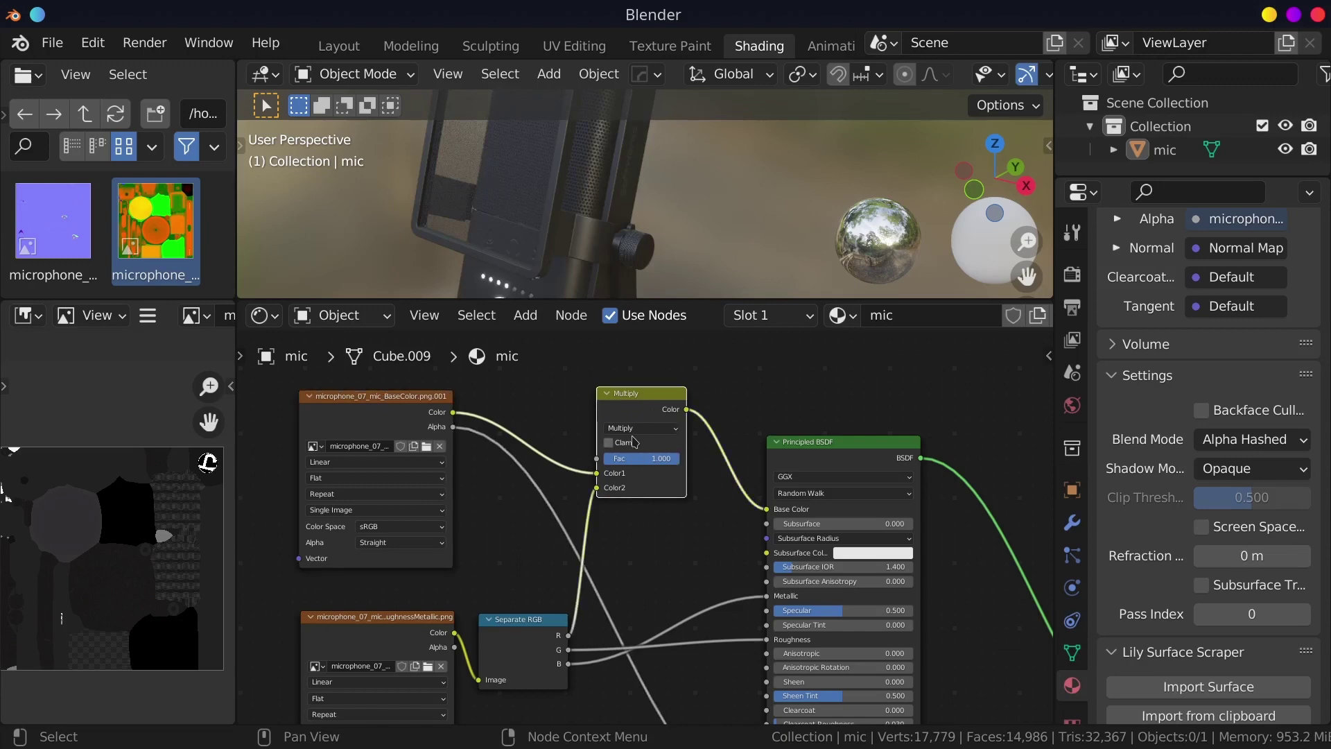
Step: Zoom the shaded preview out to show the whole textured microphone
click(352, 404)
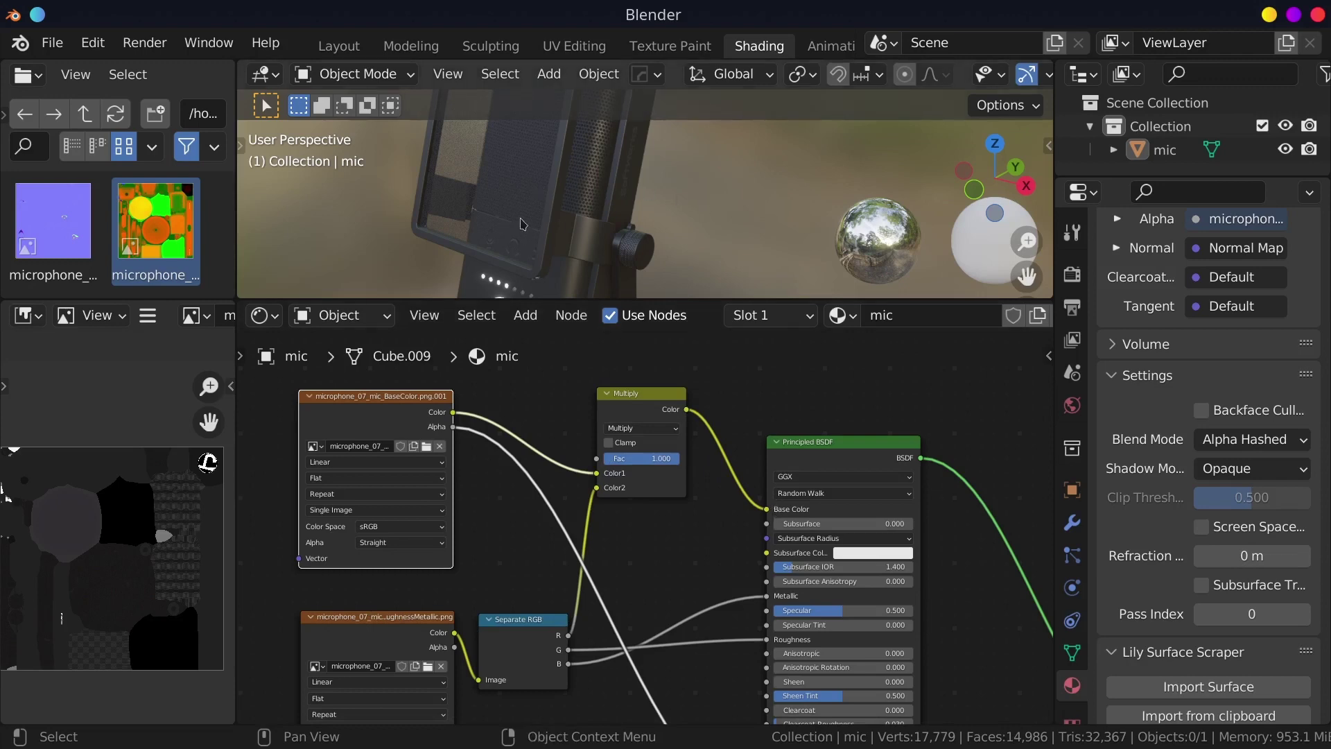
scroll(593, 236, down, 3)
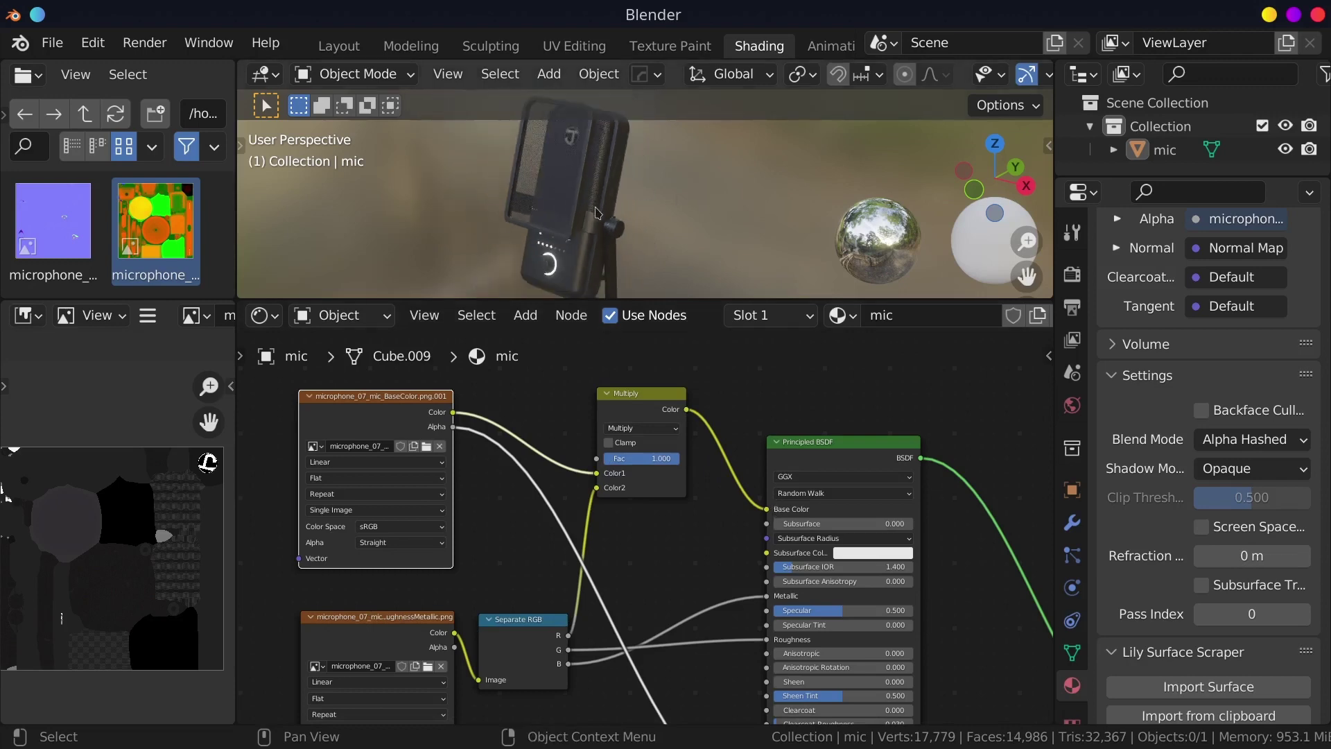
Step: In Layout, orbit and zoom in on the mic's glowing front panel
click(339, 46)
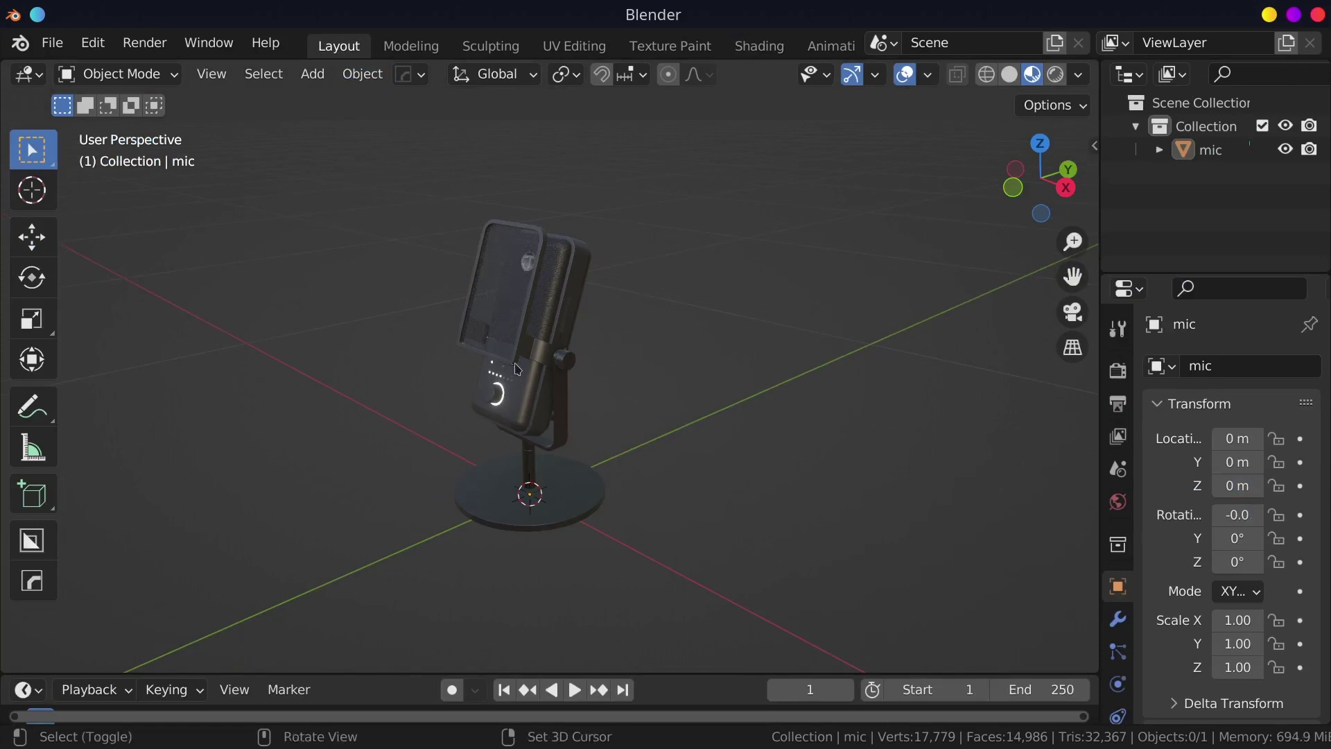
mouse_move(466, 333)
shift+middle_down()
mouse_move(456, 307)
mouse_move(298, 269)
mouse_move(707, 321)
mouse_move(764, 307)
mouse_move(716, 273)
mouse_move(638, 383)
mouse_move(391, 392)
mouse_move(402, 388)
shift+middle_up()
scroll(451, 378, up, 2)
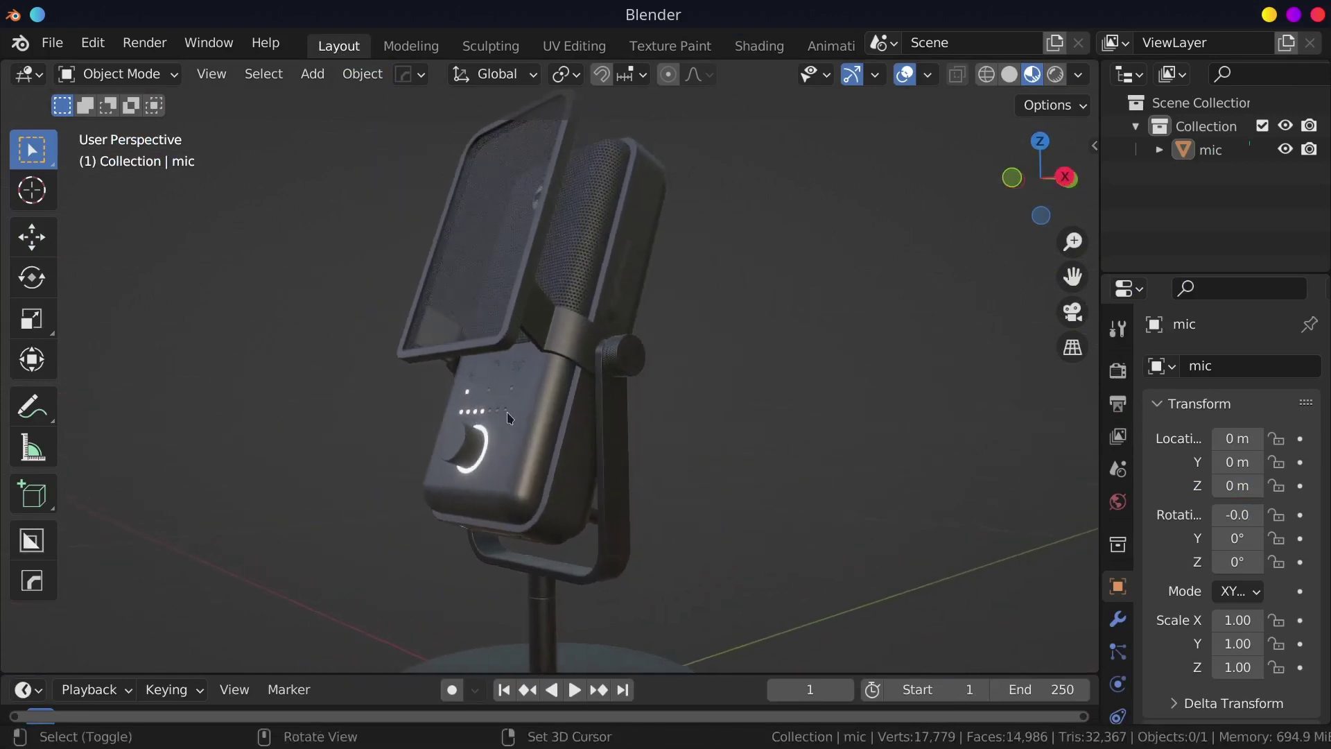
scroll(485, 371, up, 2)
scroll(495, 369, up, 2)
middle_drag(495, 369, 471, 364)
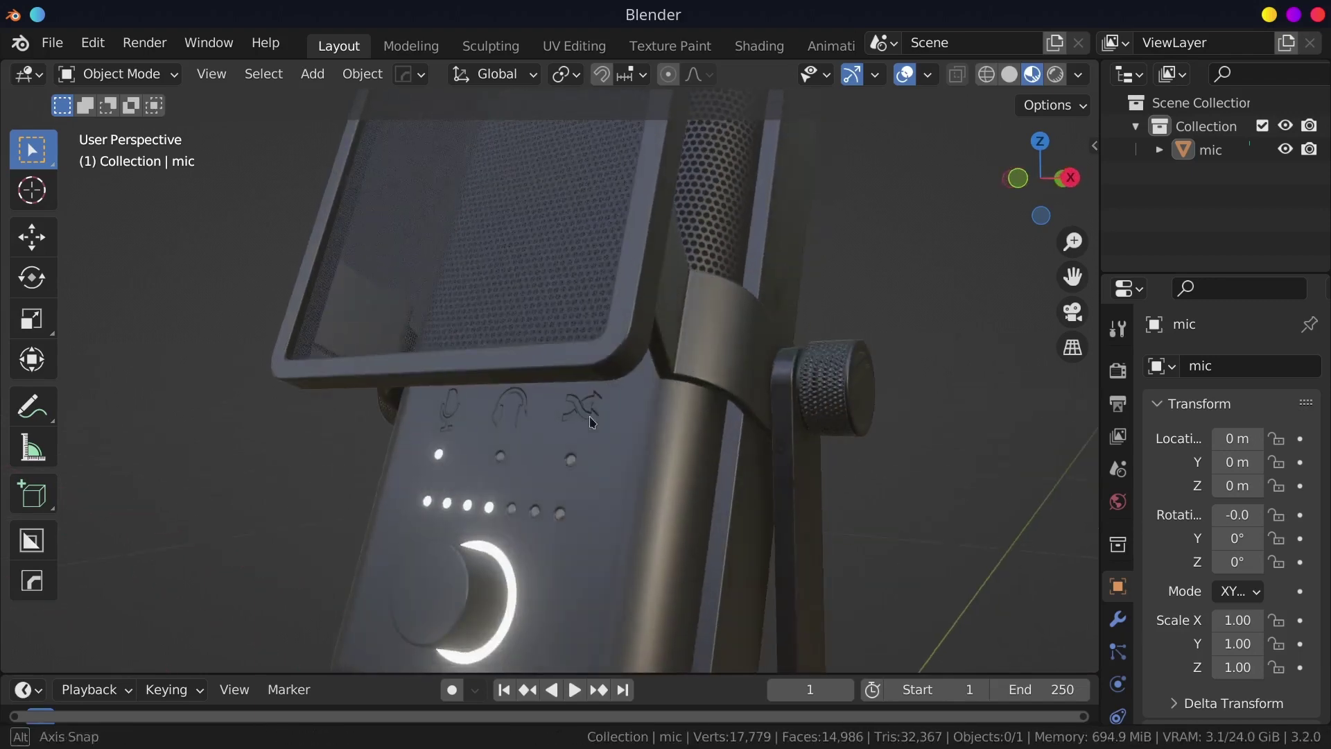
Step: Return to Shading and zoom the node editor out to show the whole graph
click(760, 45)
scroll(506, 485, down, 2)
scroll(509, 481, down, 1)
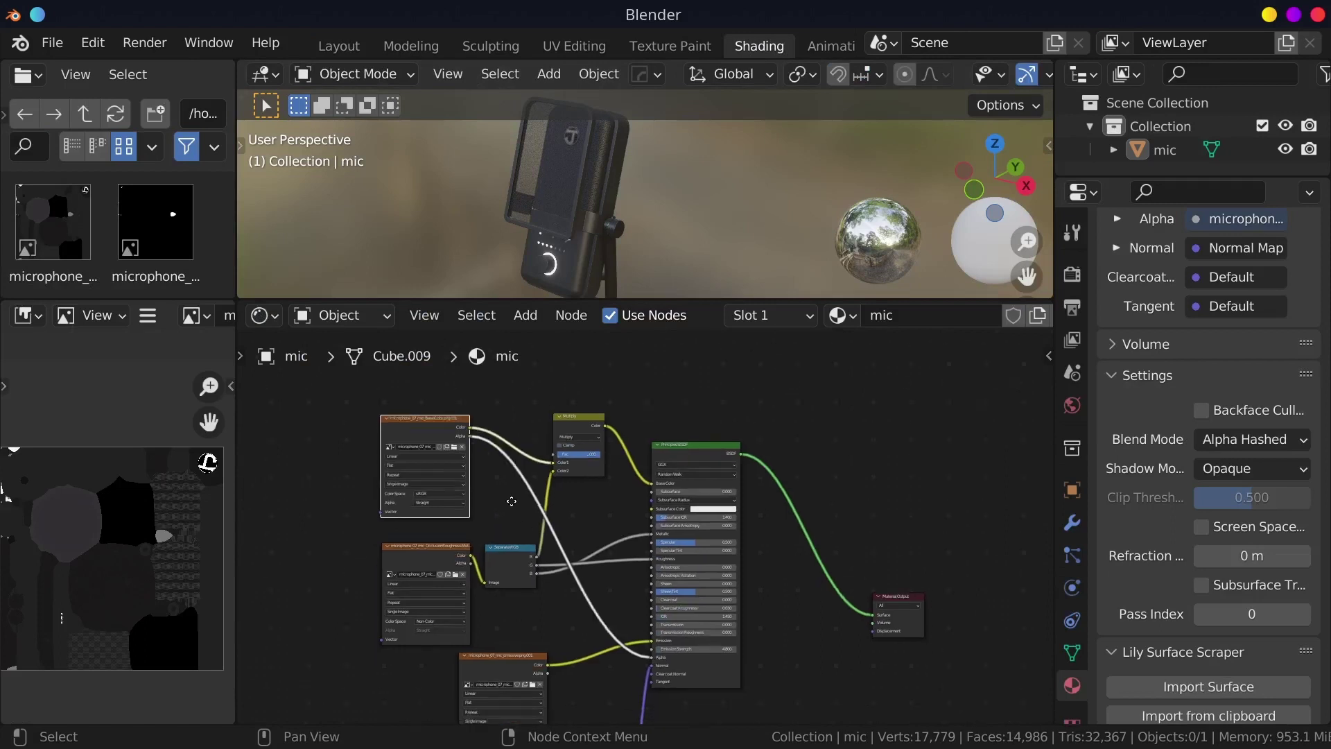
scroll(511, 479, down, 2)
scroll(511, 479, down, 1)
scroll(527, 496, down, 1)
middle_drag(556, 525, 547, 513)
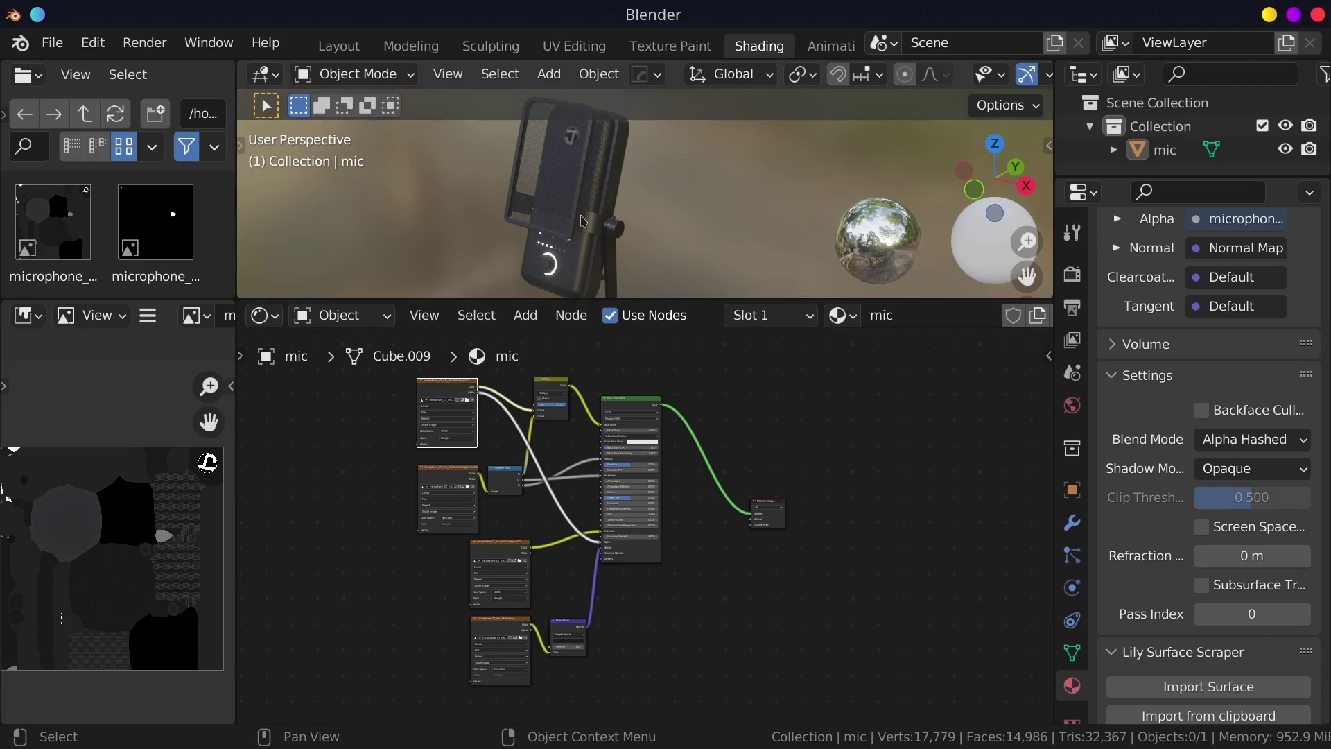
Step: Enlarge the 3D preview and frame the normal texture and Normal Map nodes
drag(690, 299, 694, 424)
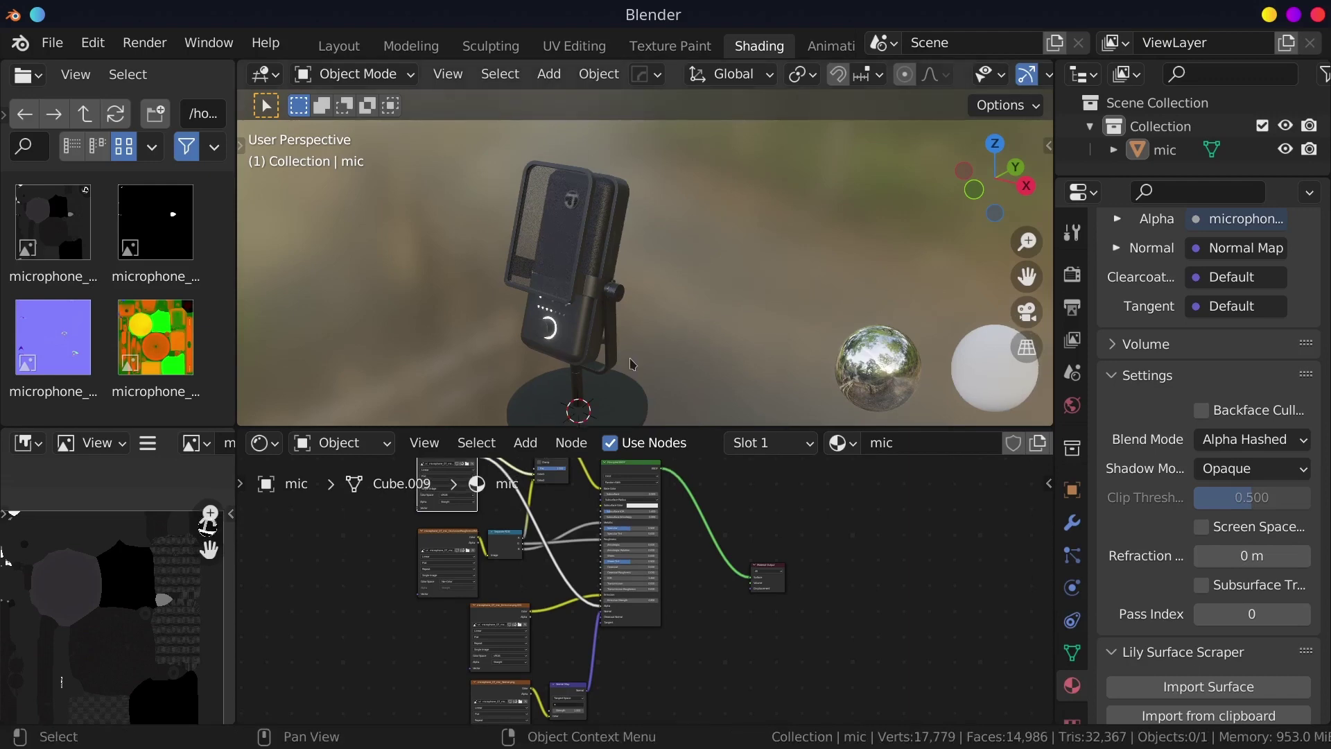
scroll(553, 572, down, 2)
scroll(548, 565, up, 3)
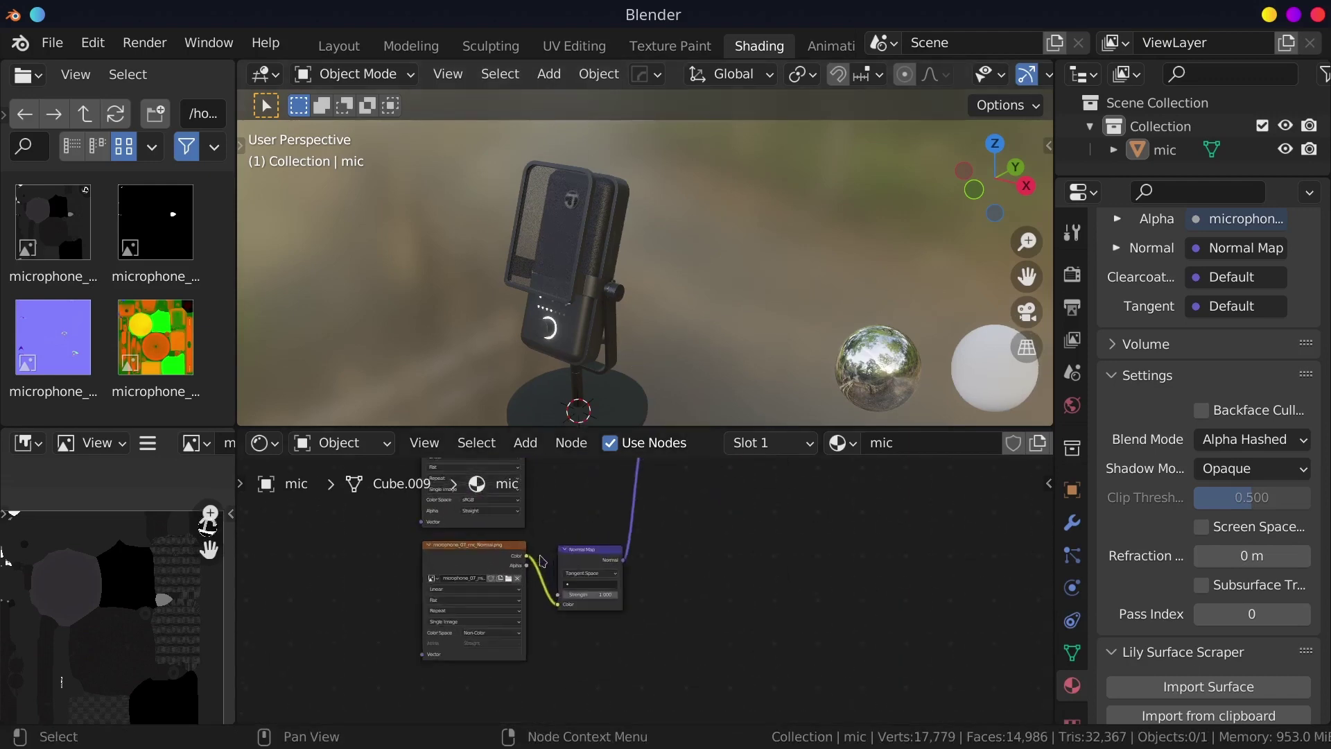
scroll(543, 560, up, 4)
scroll(541, 560, up, 1)
middle_drag(541, 560, 591, 515)
scroll(583, 511, down, 2)
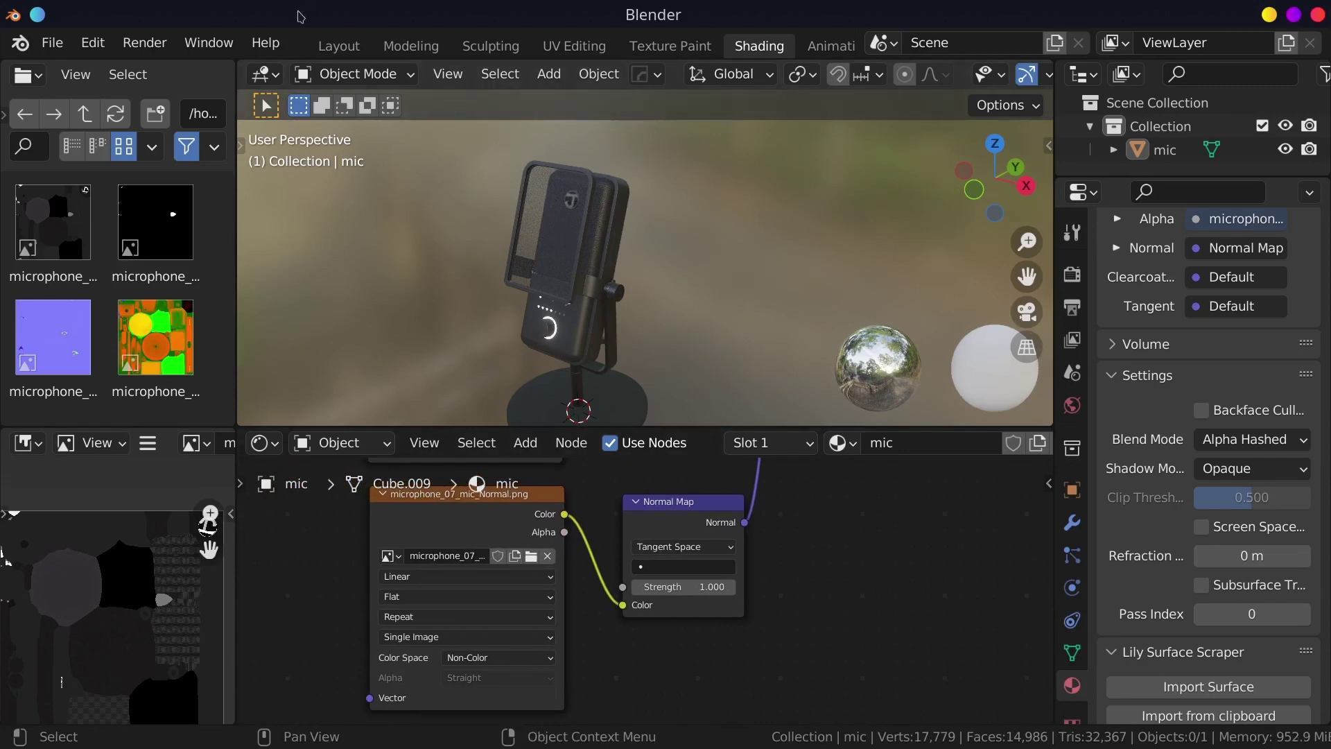
shift+middle_drag(602, 296, 603, 274)
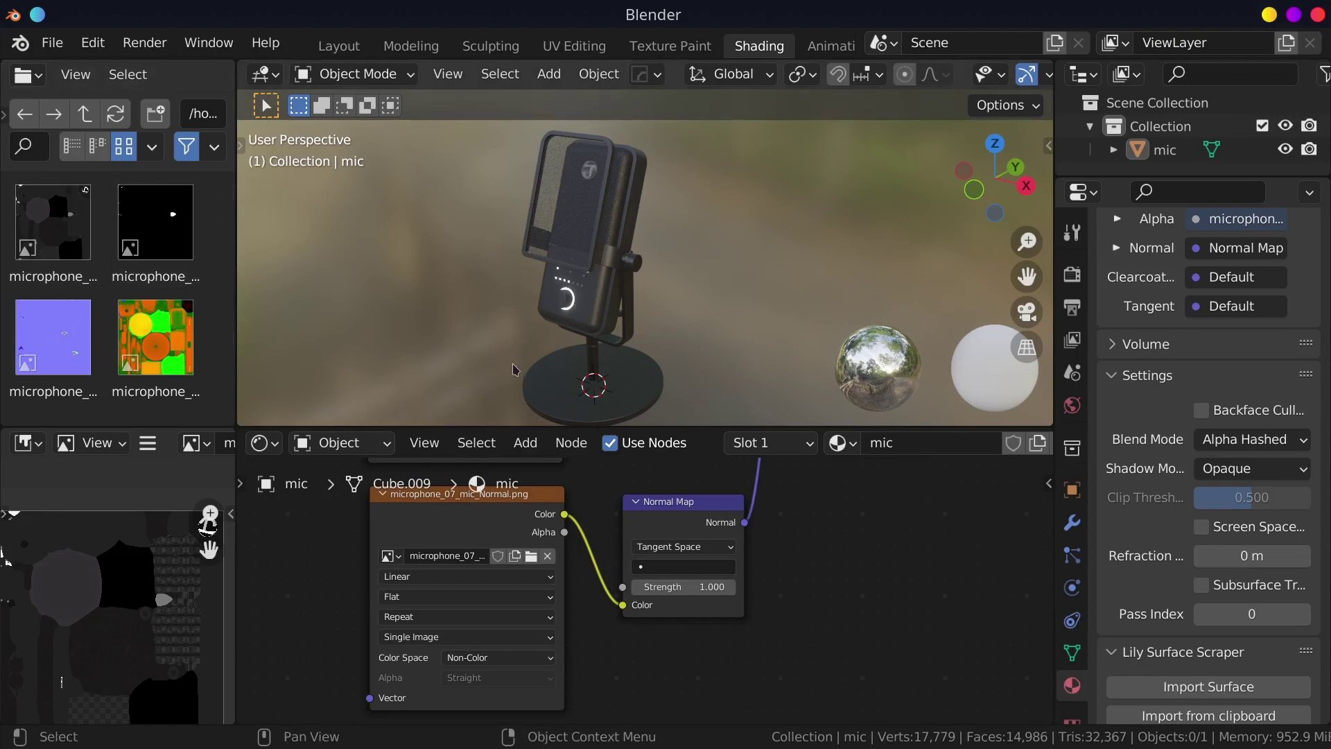
Step: Add a new Image Texture node loading mic_Normal.png
scroll(635, 492, down, 2)
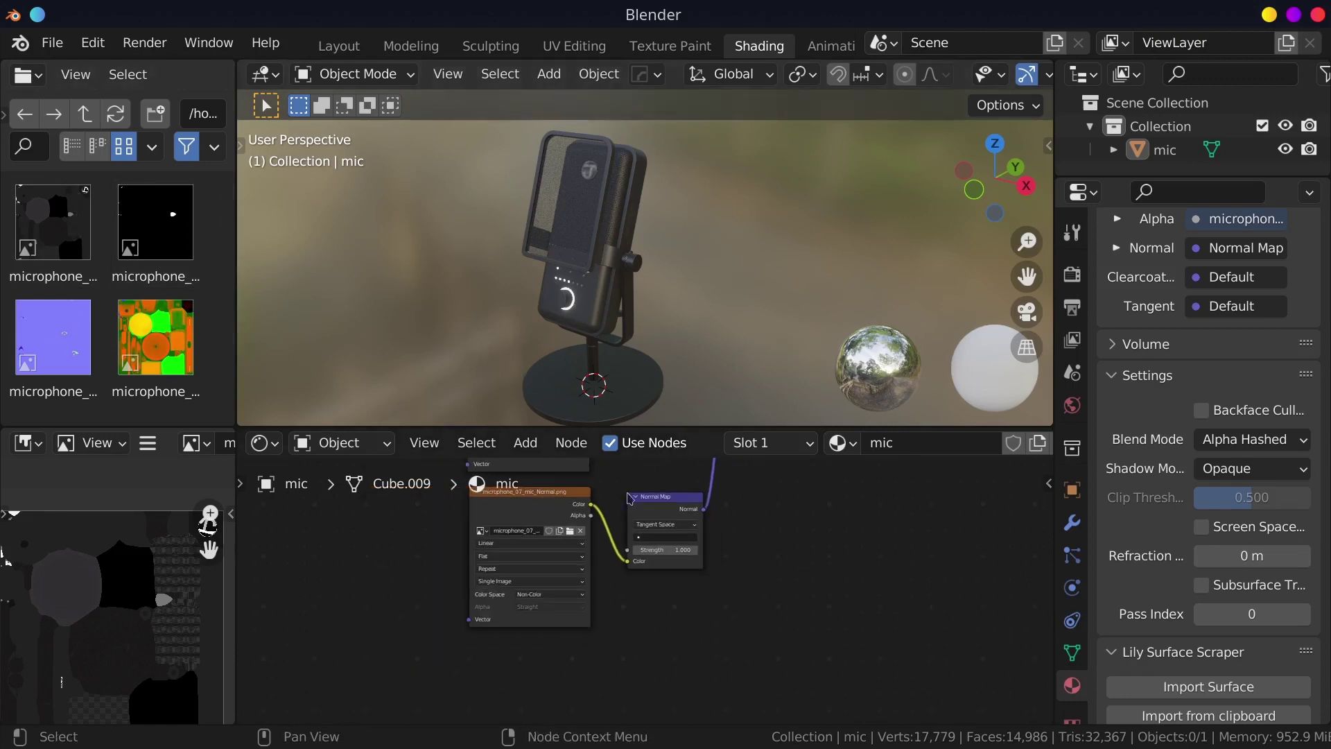
mouse_move(704, 641)
middle_down()
mouse_move(721, 555)
mouse_move(964, 617)
middle_up()
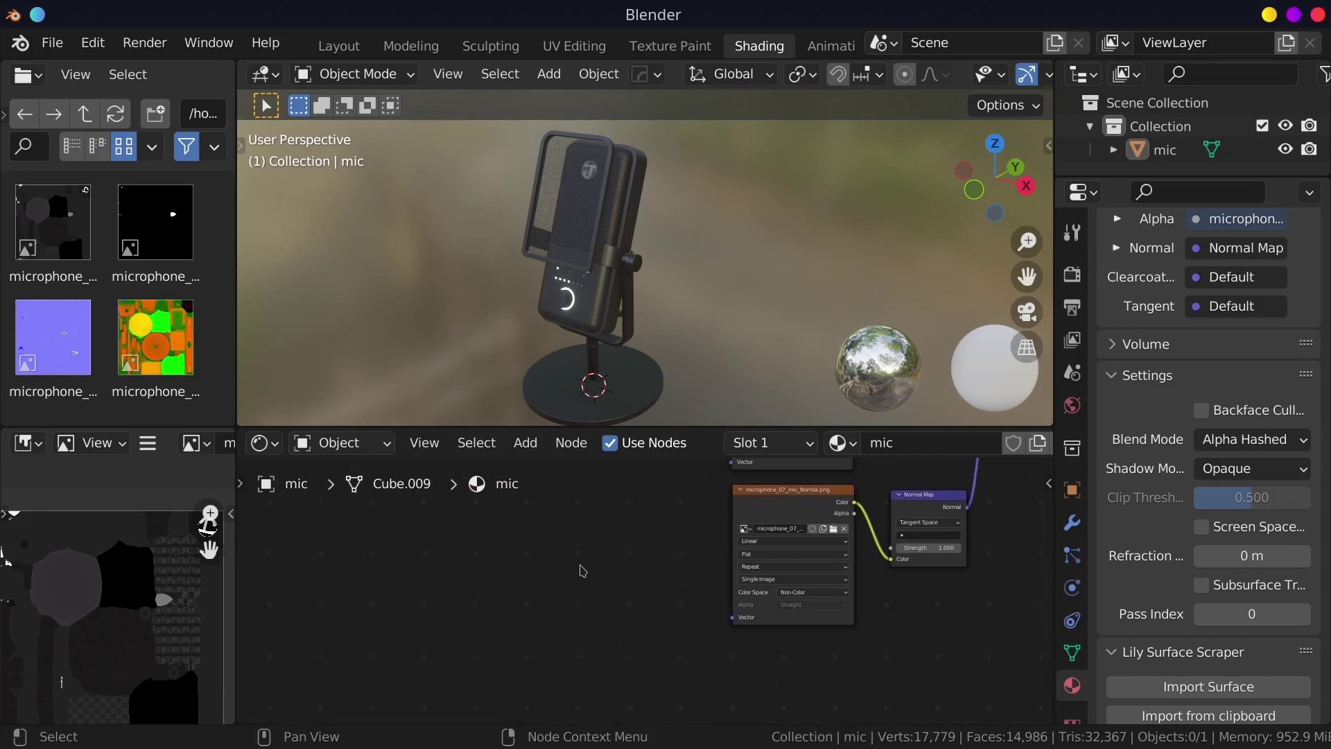
key(shift+a)
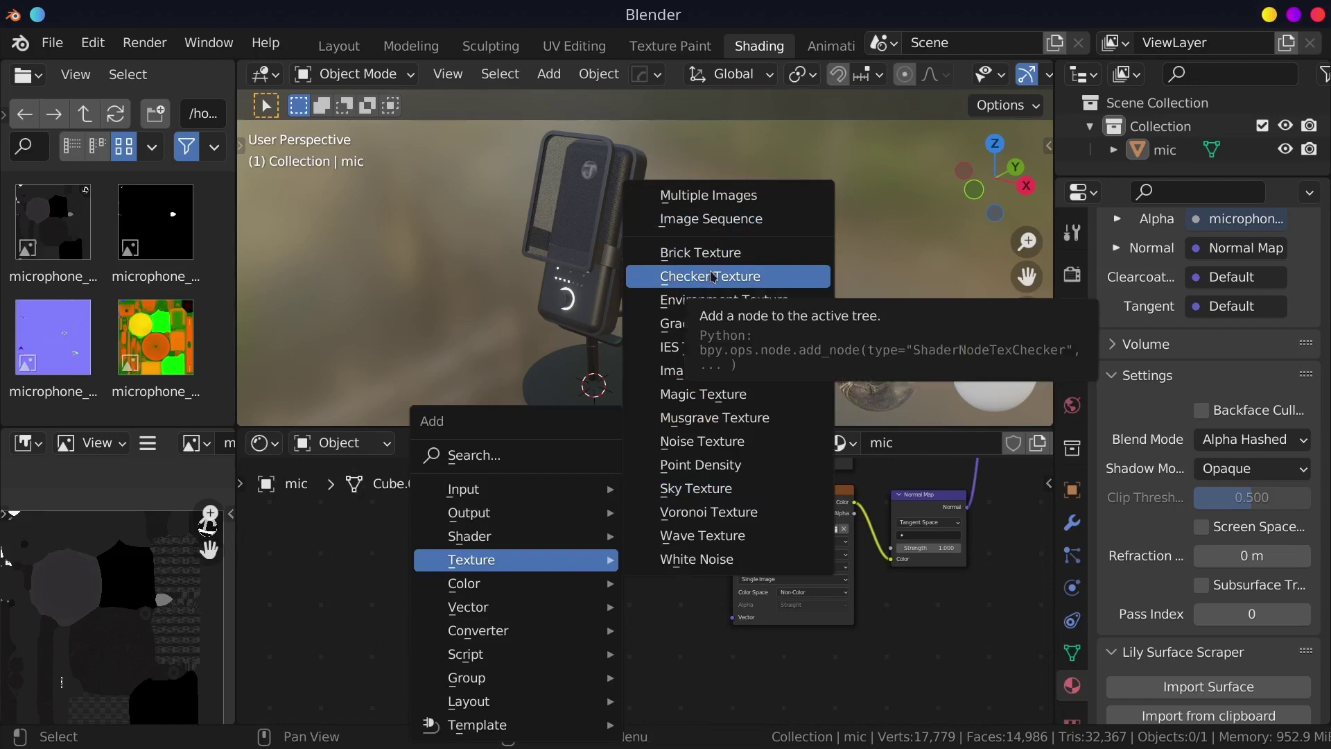
mouse_move(514, 559)
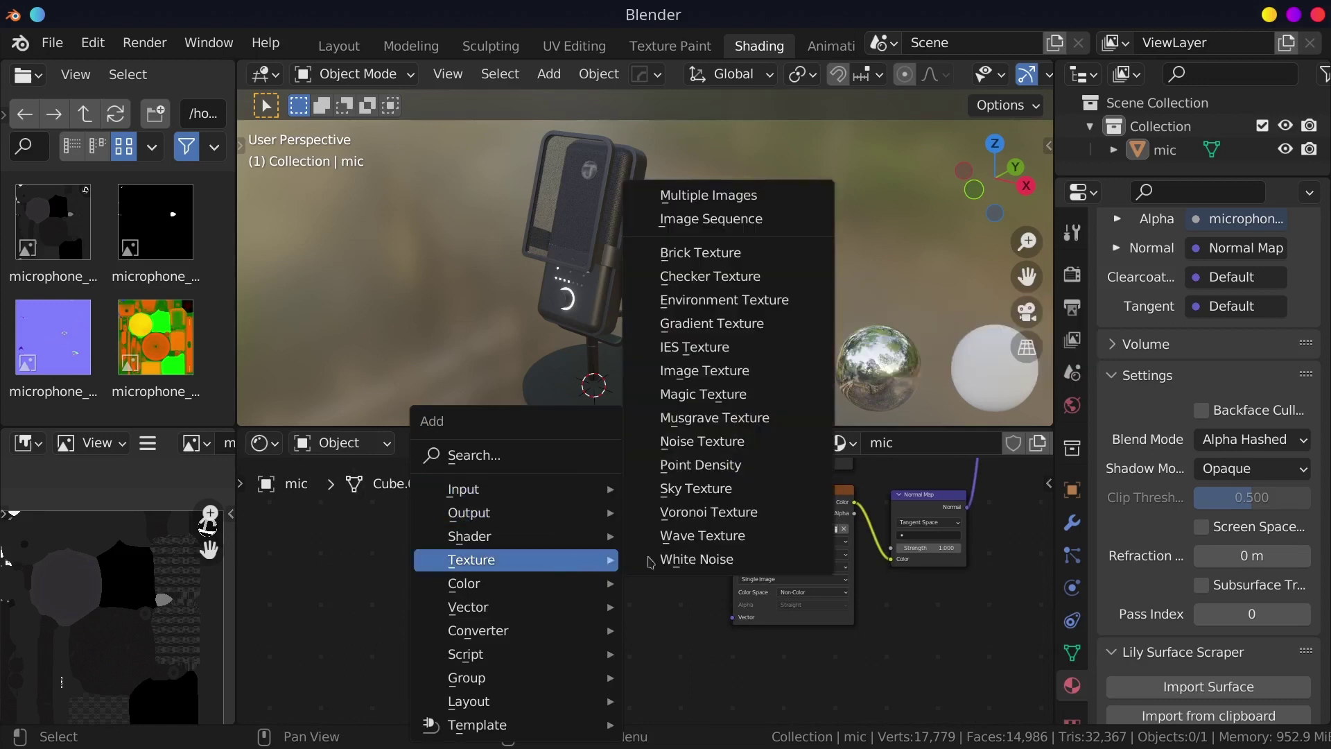
click(703, 368)
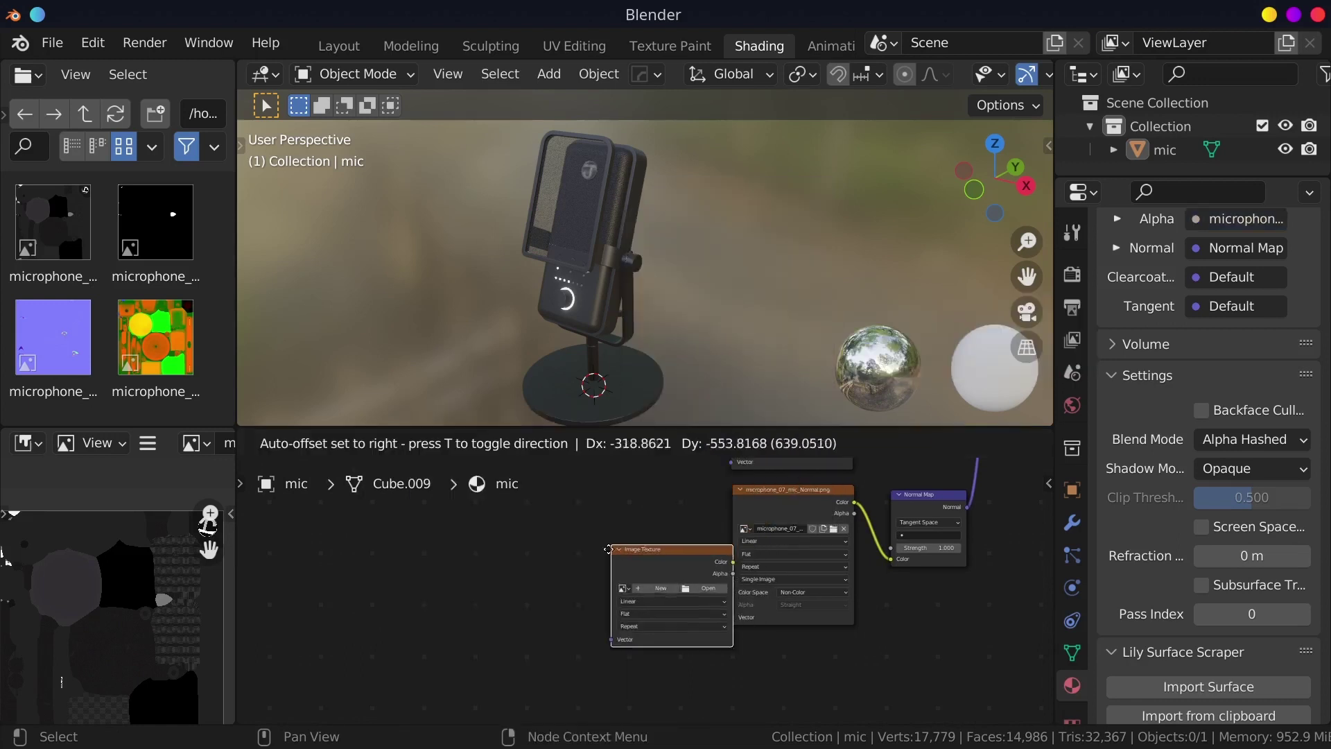
click(637, 583)
click(559, 587)
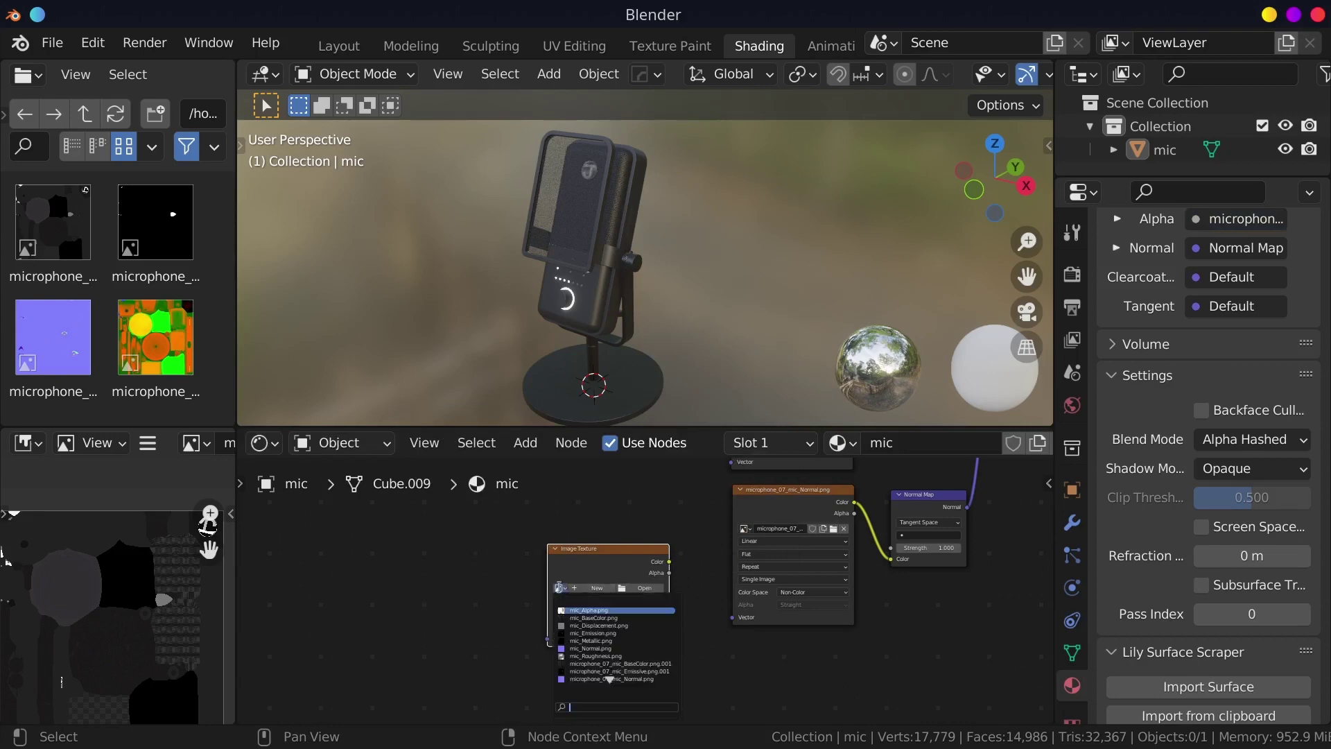
click(602, 648)
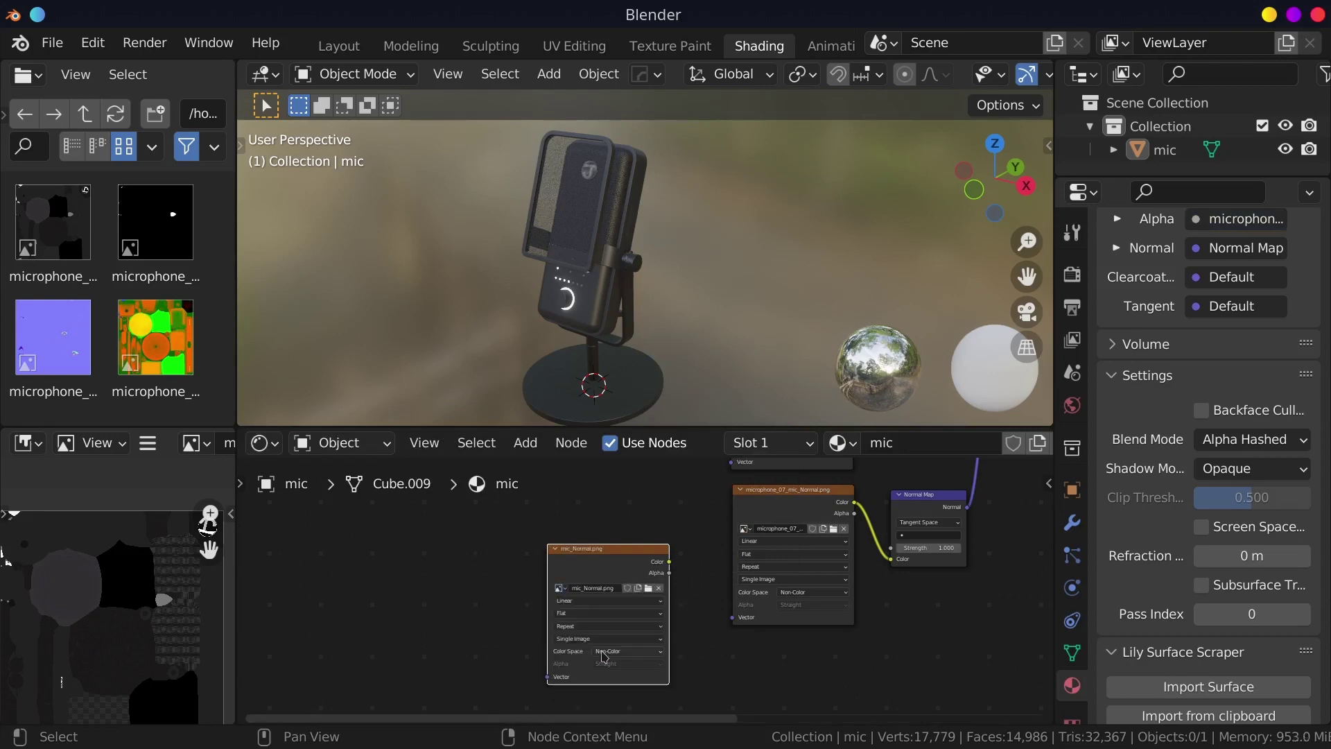
Step: Feed mic_Normal.png into the Normal Map and move the microphone_07 node down
scroll(603, 655, up, 3)
scroll(603, 655, up, 2)
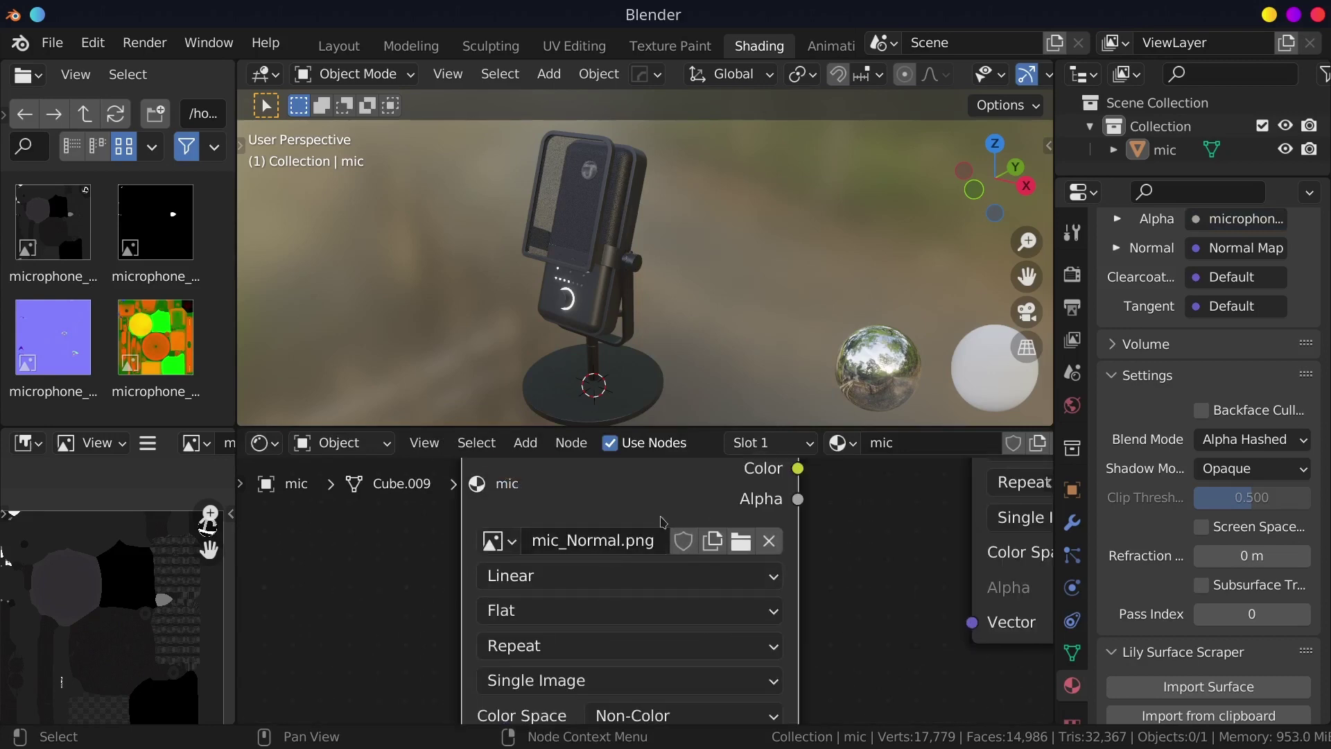
scroll(665, 555, down, 1)
scroll(700, 596, down, 1)
scroll(745, 634, down, 2)
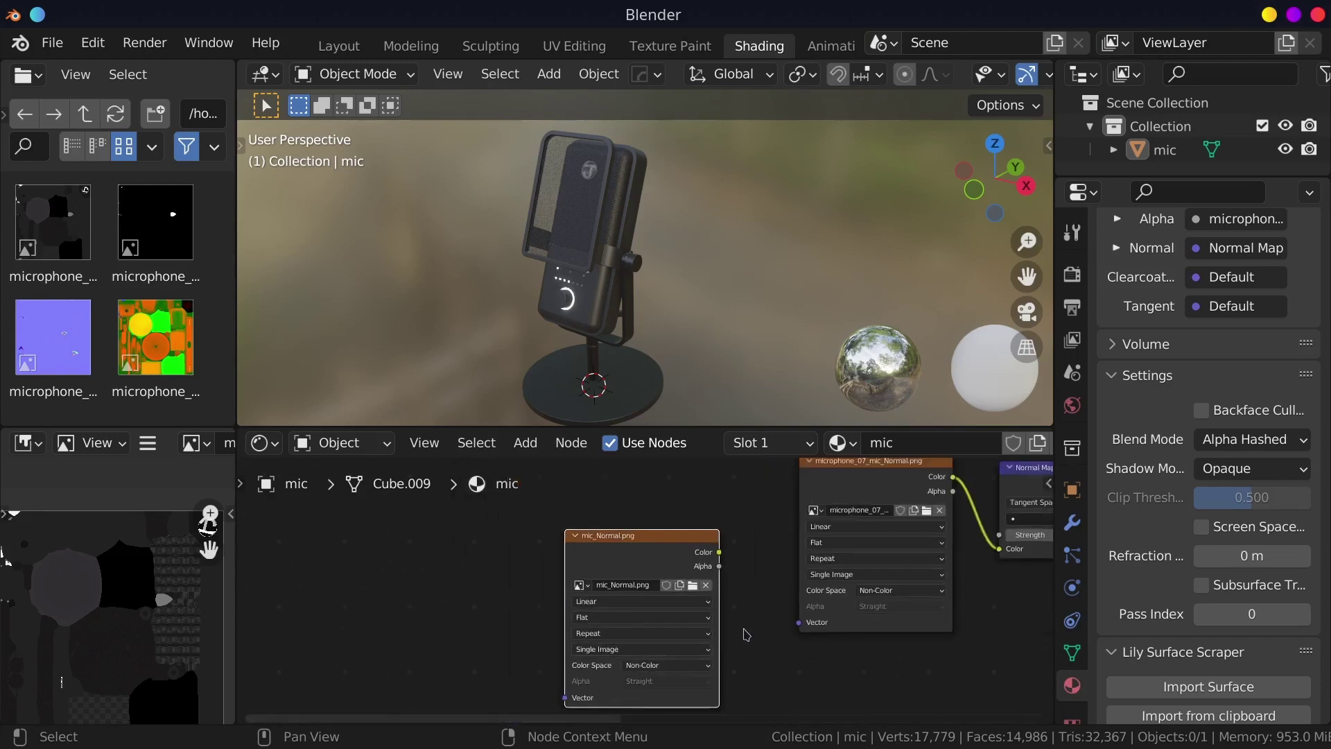
middle_drag(746, 635, 547, 590)
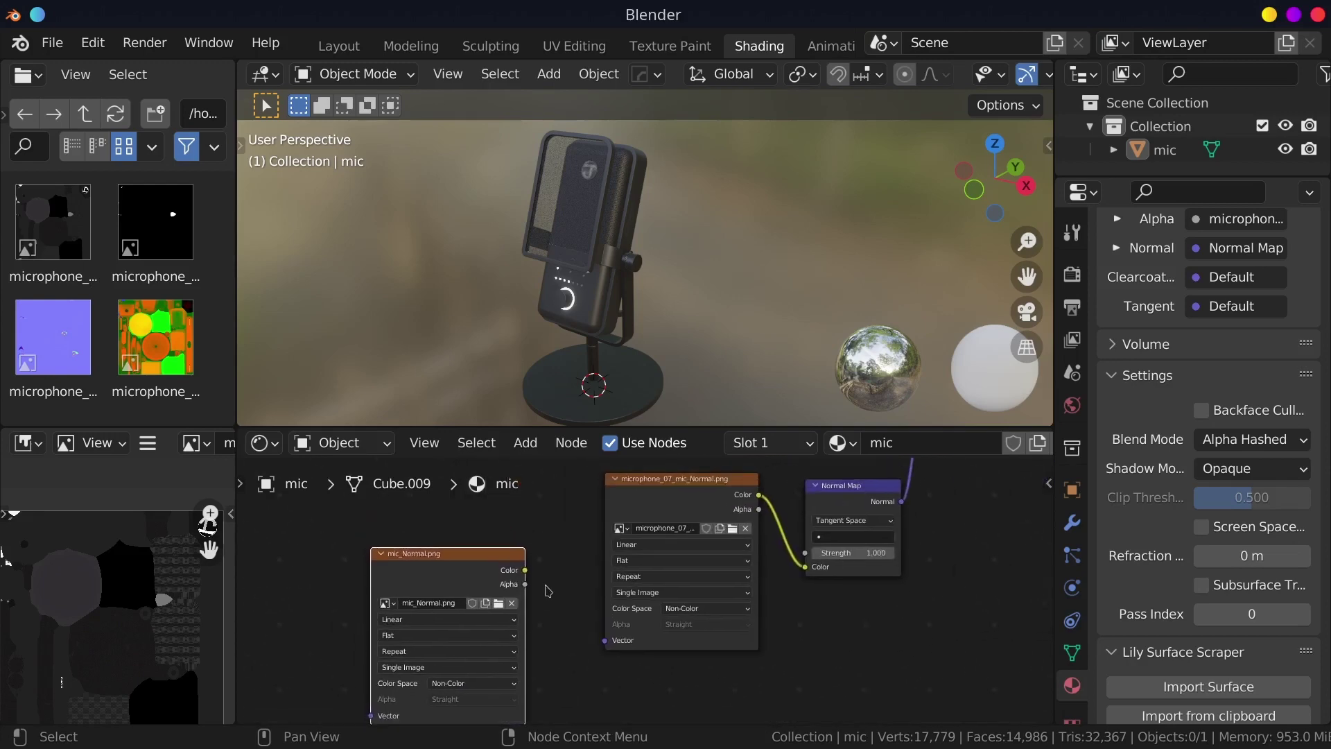
drag(526, 570, 805, 567)
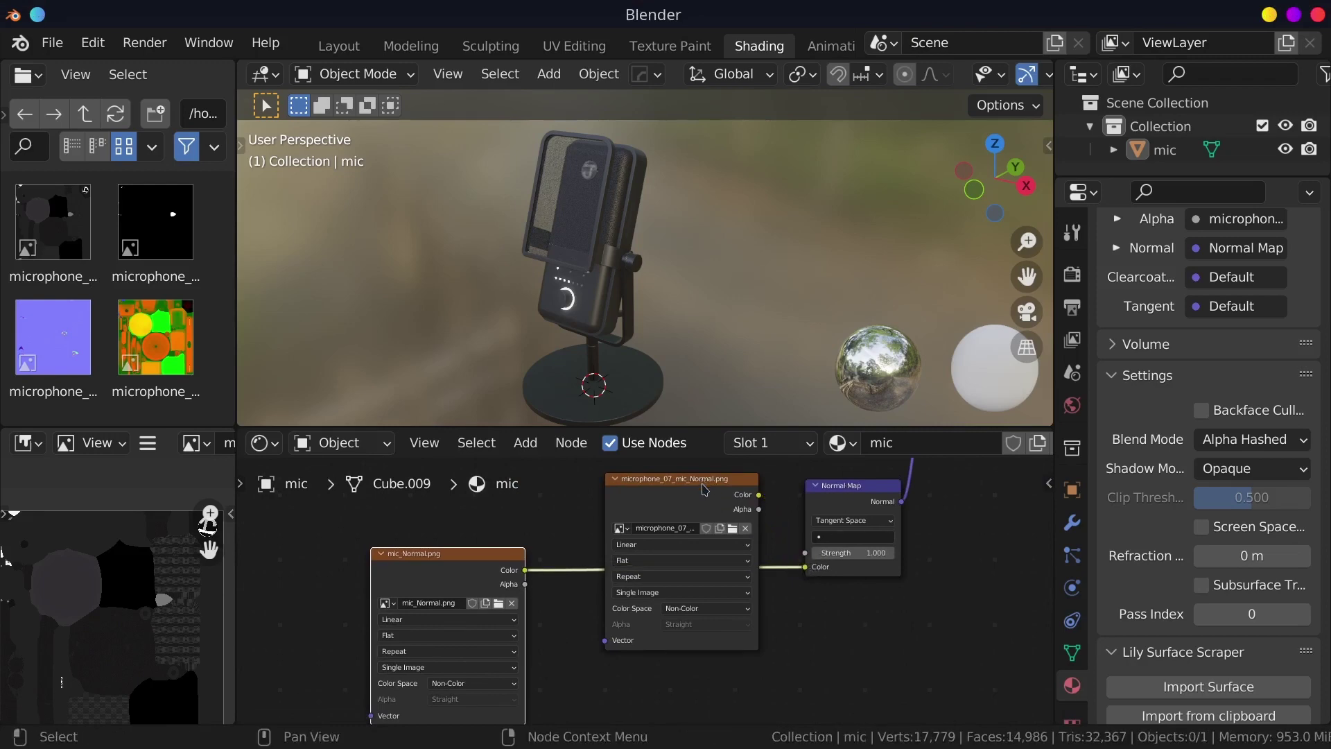
drag(704, 489, 710, 607)
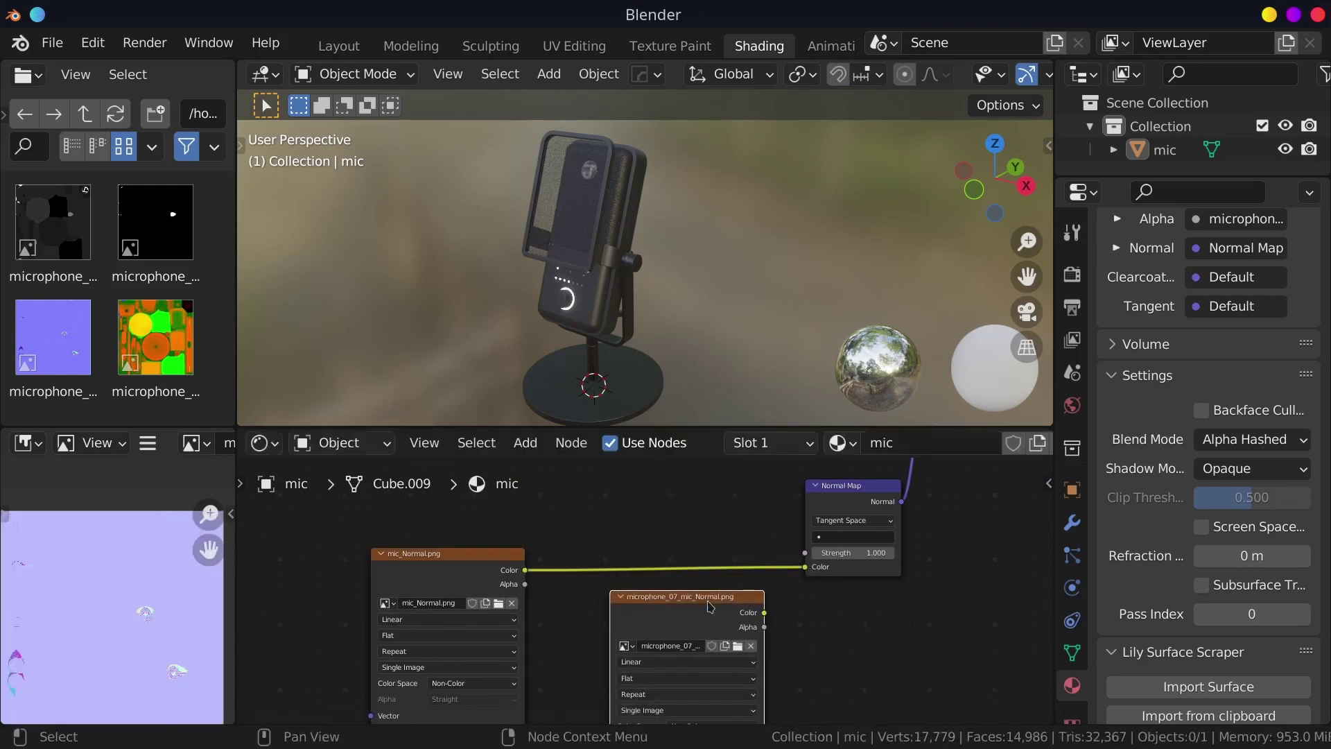
Step: Relink microphone_07's colour to the Normal Map and delete the mic_Normal.png node
scroll(579, 270, up, 3)
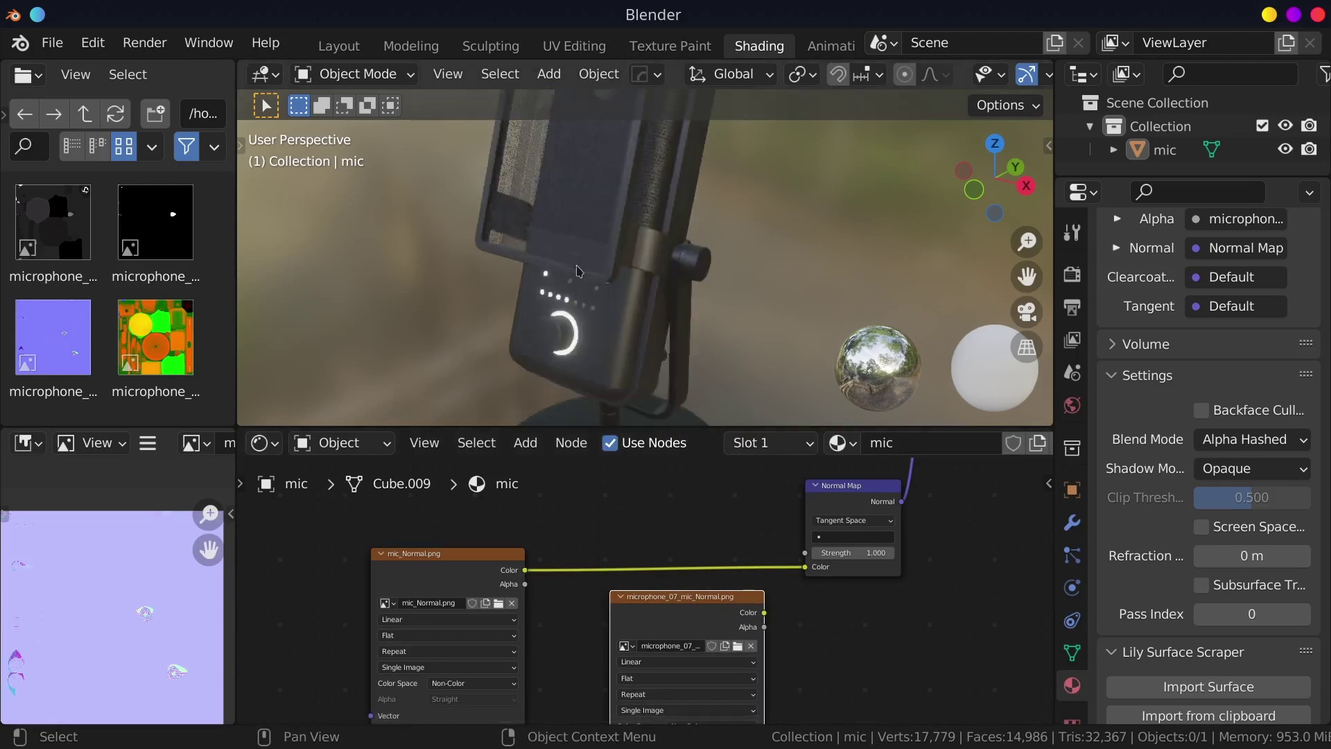
mouse_move(578, 271)
middle_down()
mouse_move(591, 217)
mouse_move(604, 398)
middle_up()
drag(764, 612, 805, 567)
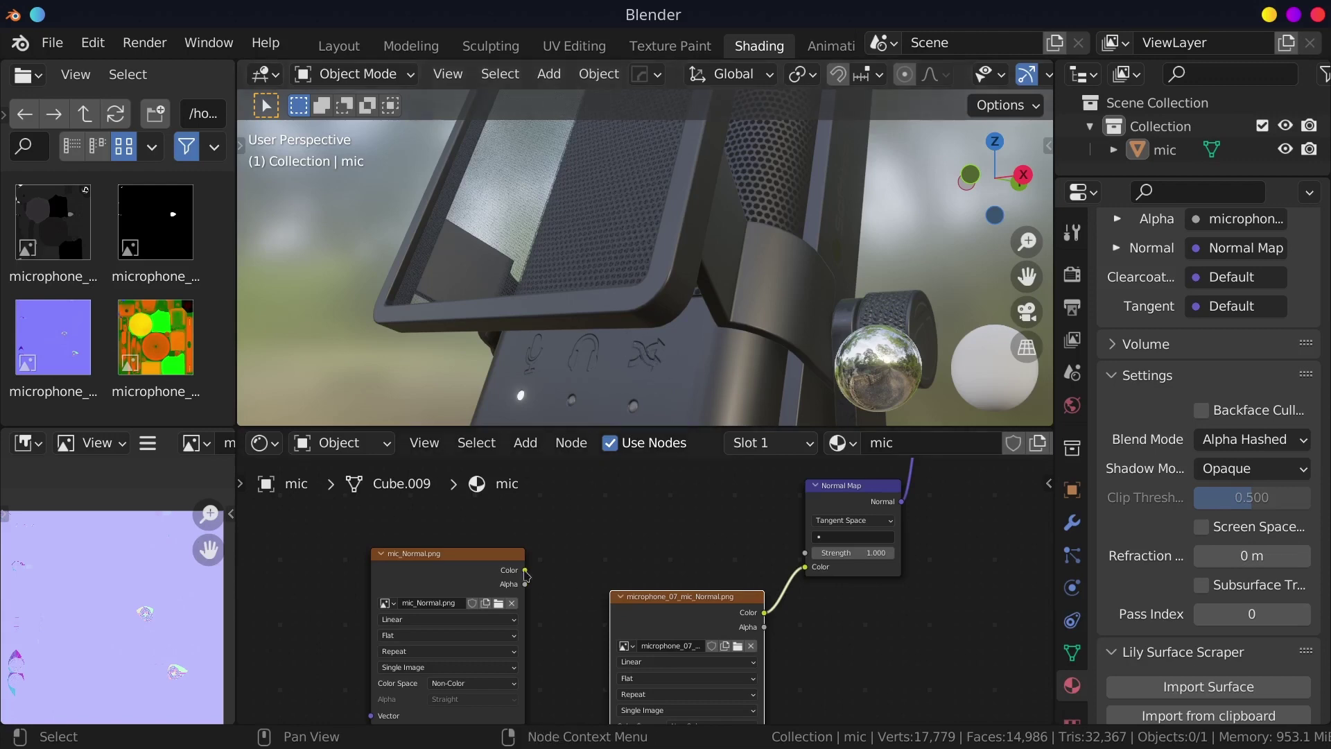
drag(525, 570, 806, 567)
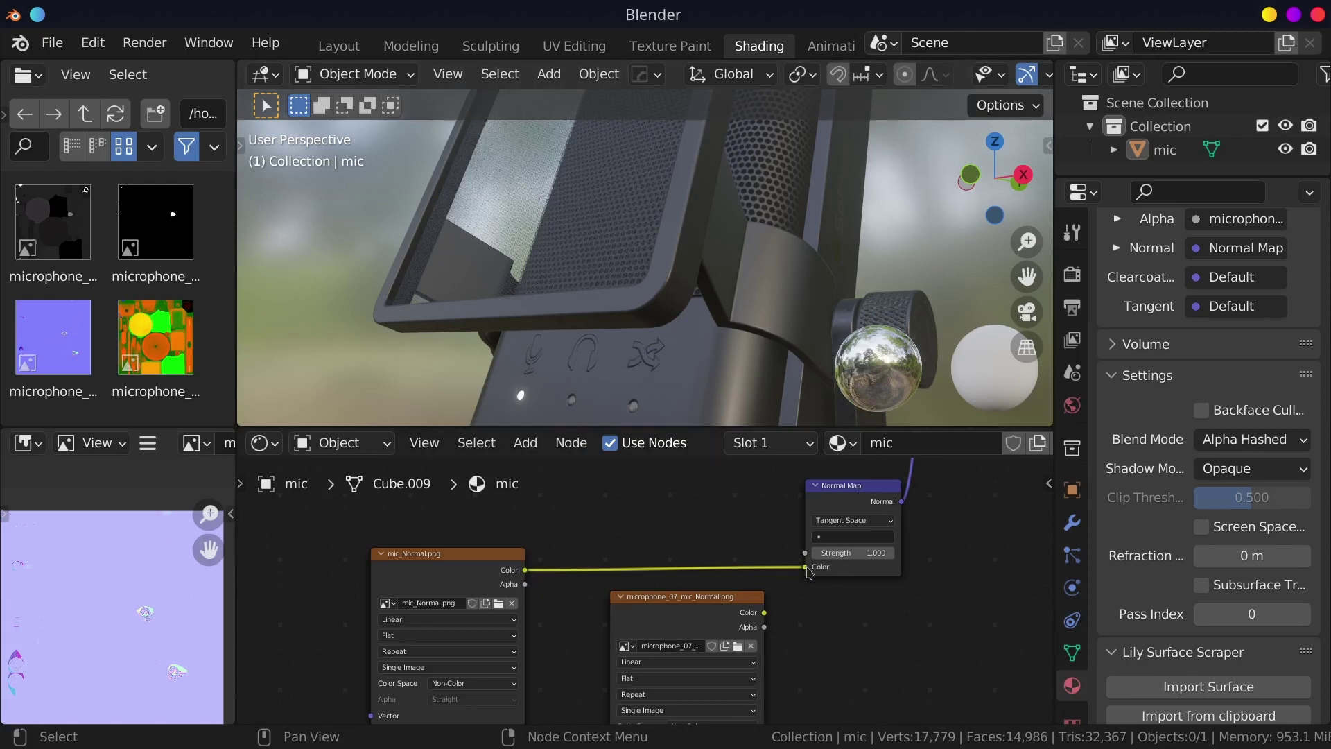
drag(764, 613, 805, 566)
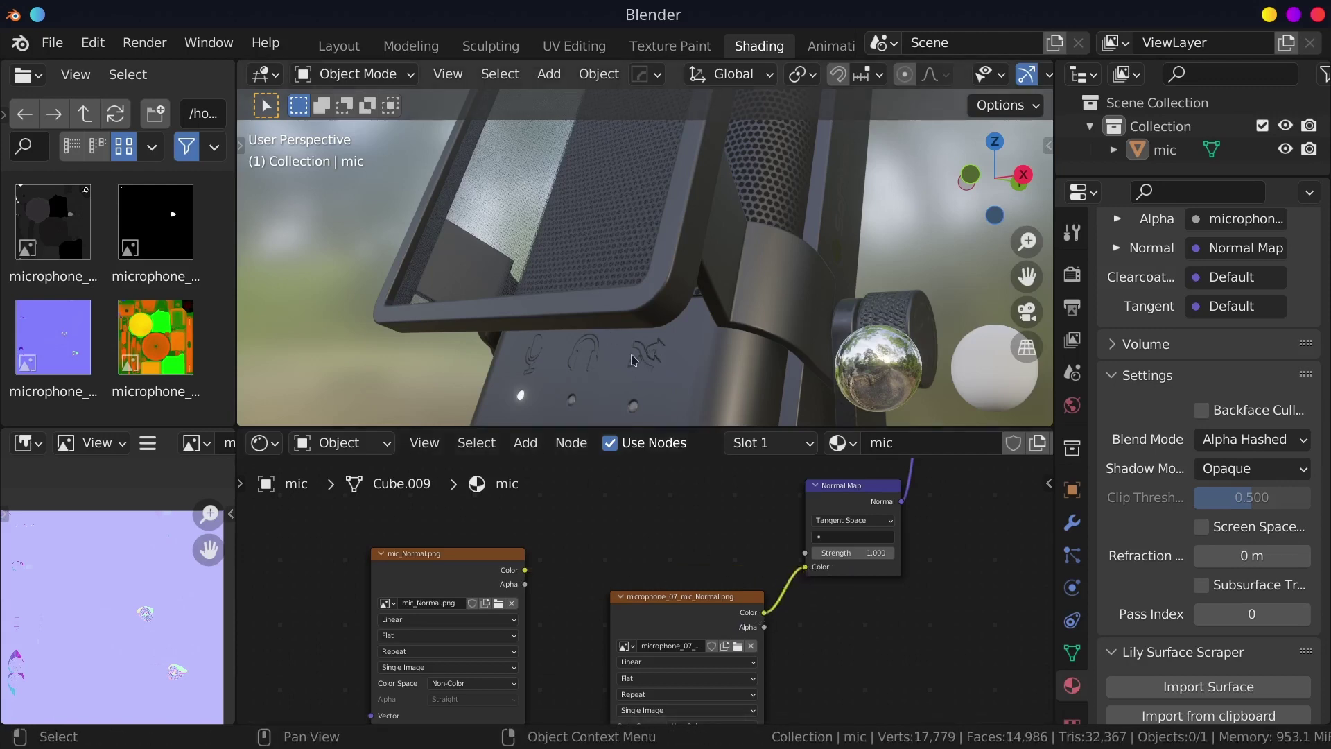
click(477, 558)
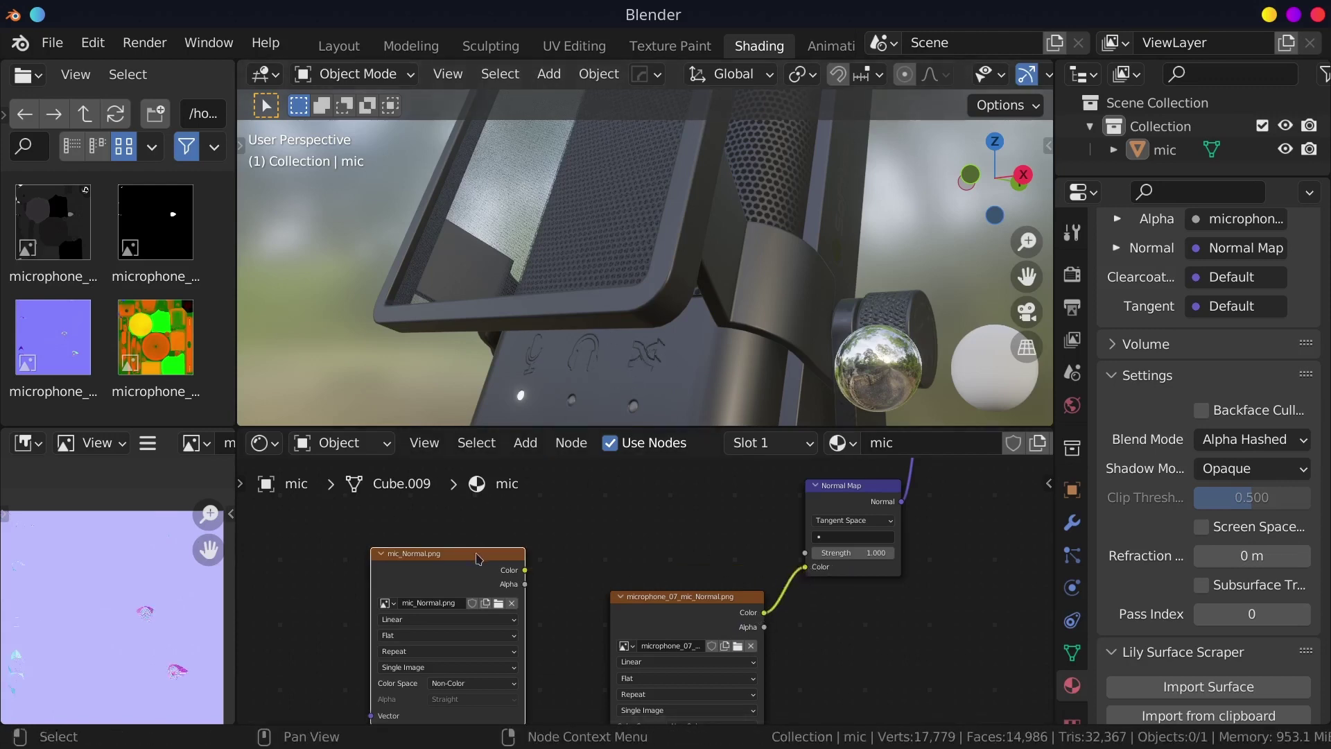
key(x)
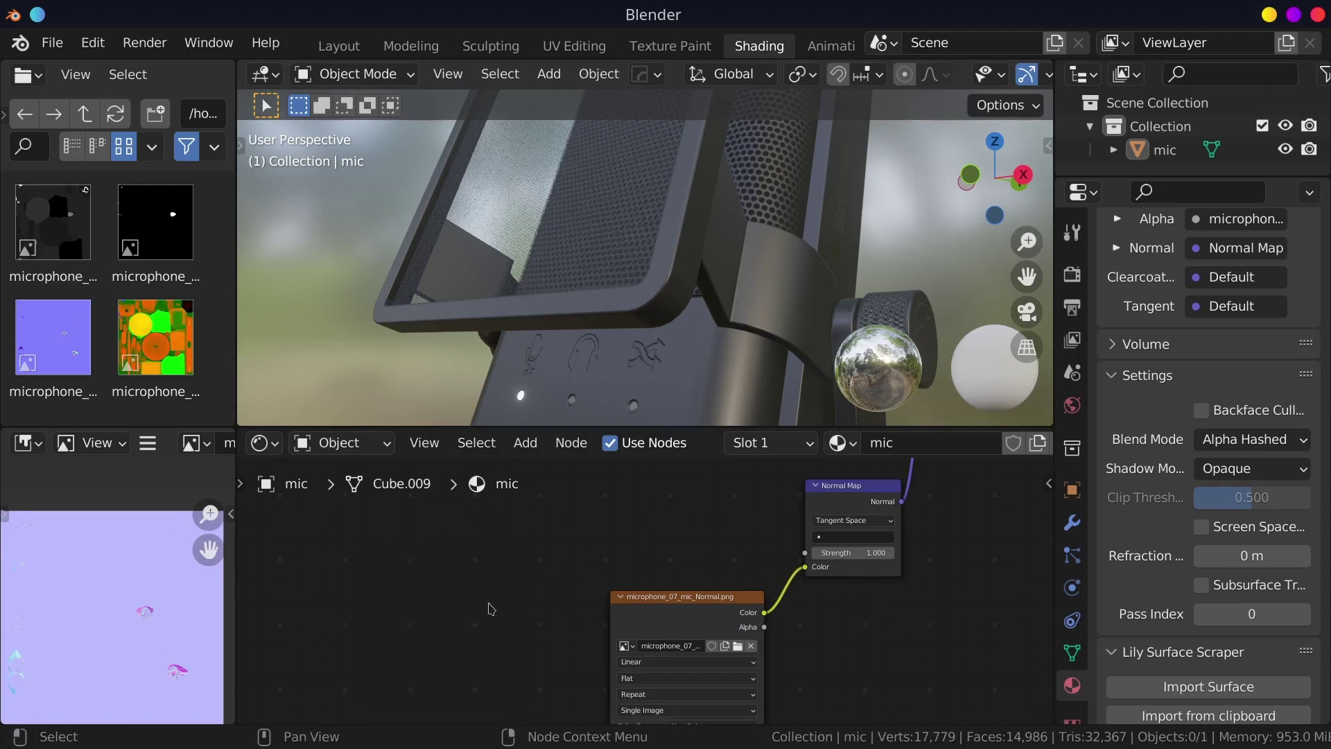
Step: Reposition the remaining normal image node to the left of the Normal Map
scroll(488, 609, down, 2)
scroll(541, 601, down, 2)
drag(614, 599, 516, 555)
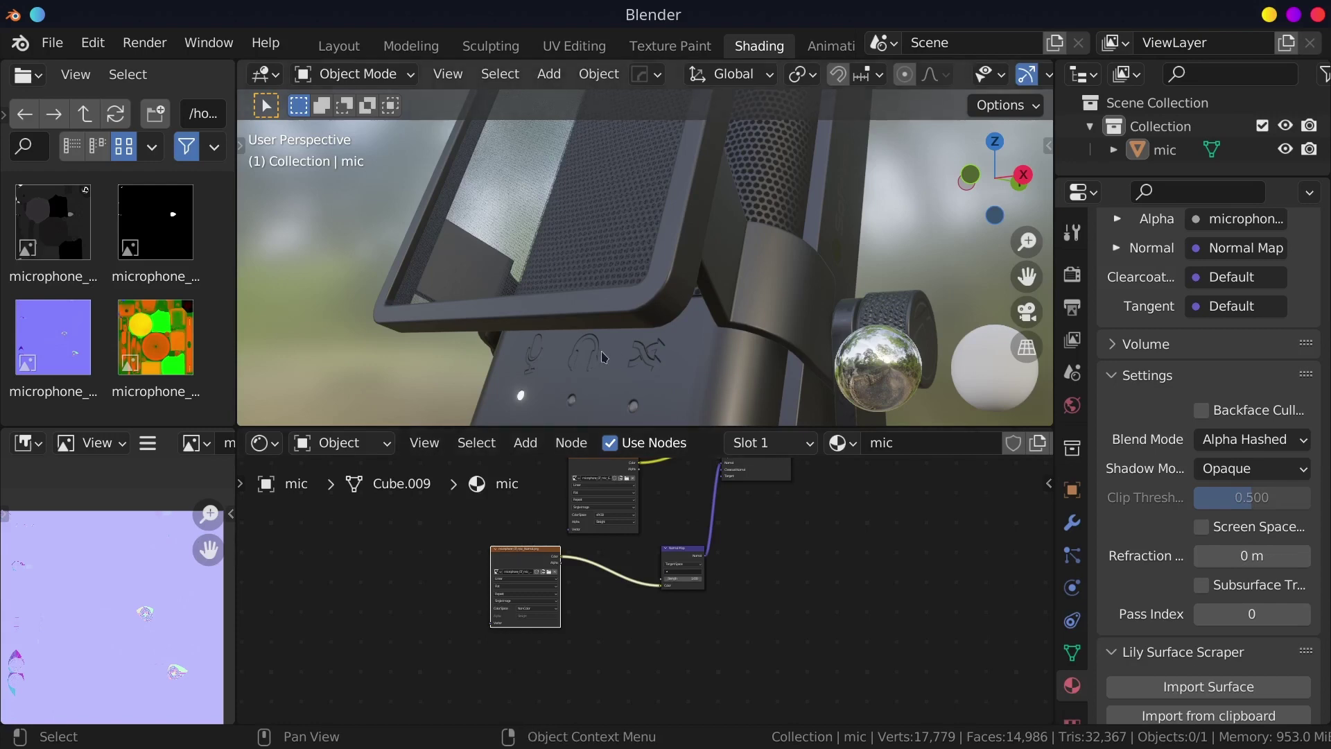
scroll(594, 599, up, 2)
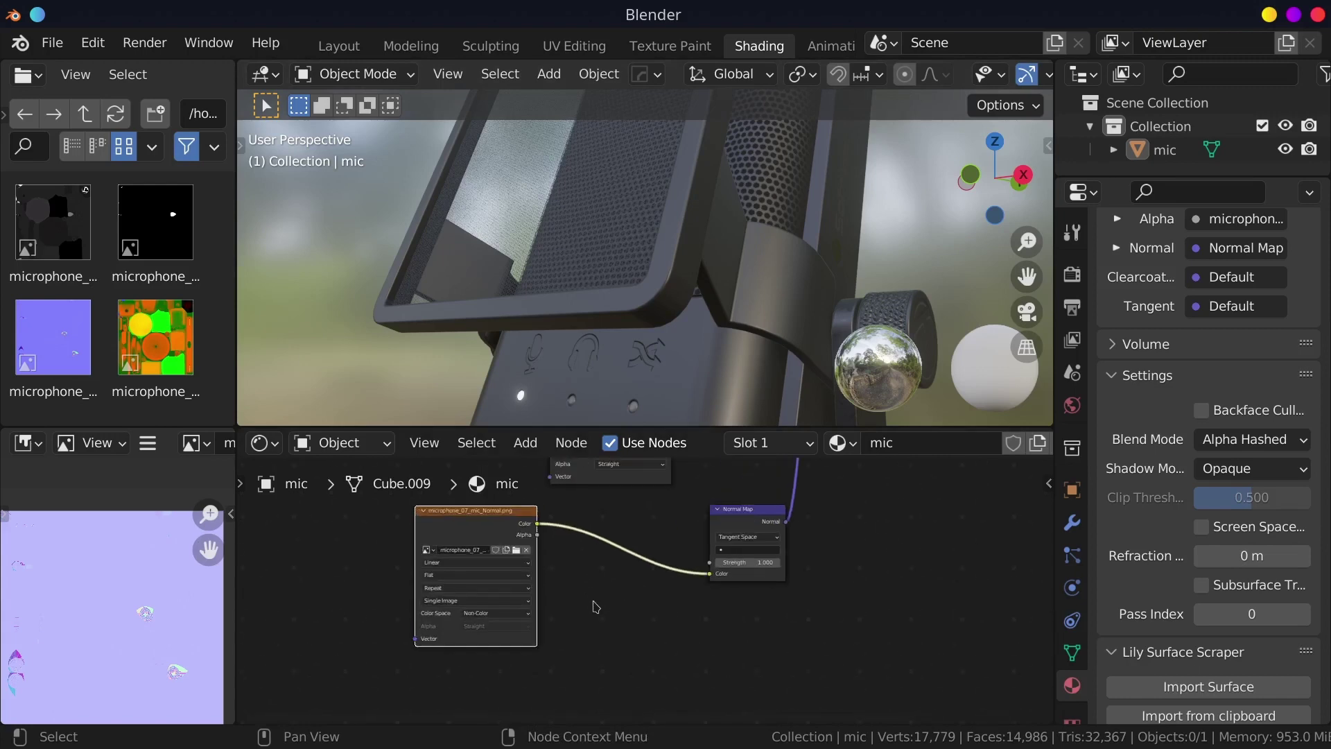
scroll(592, 605, up, 1)
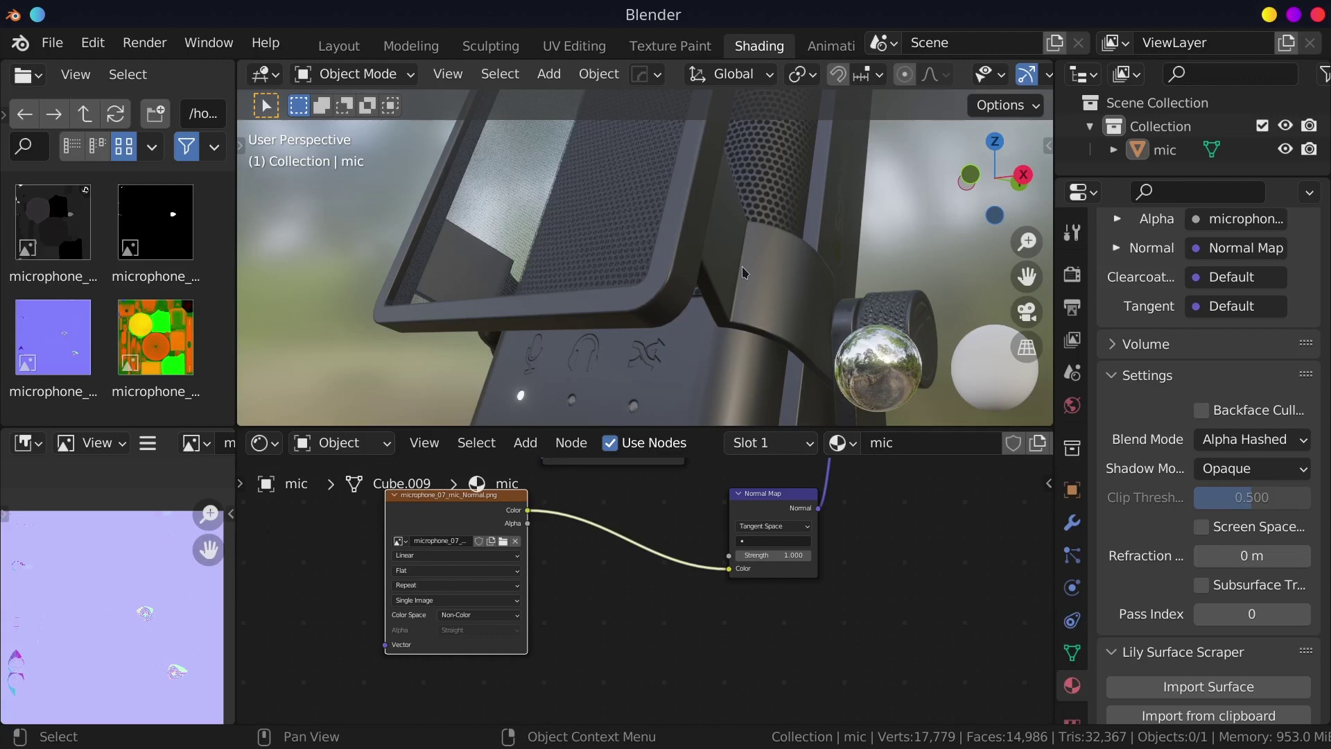
middle_drag(559, 563, 595, 598)
scroll(595, 598, up, 1)
drag(493, 516, 370, 520)
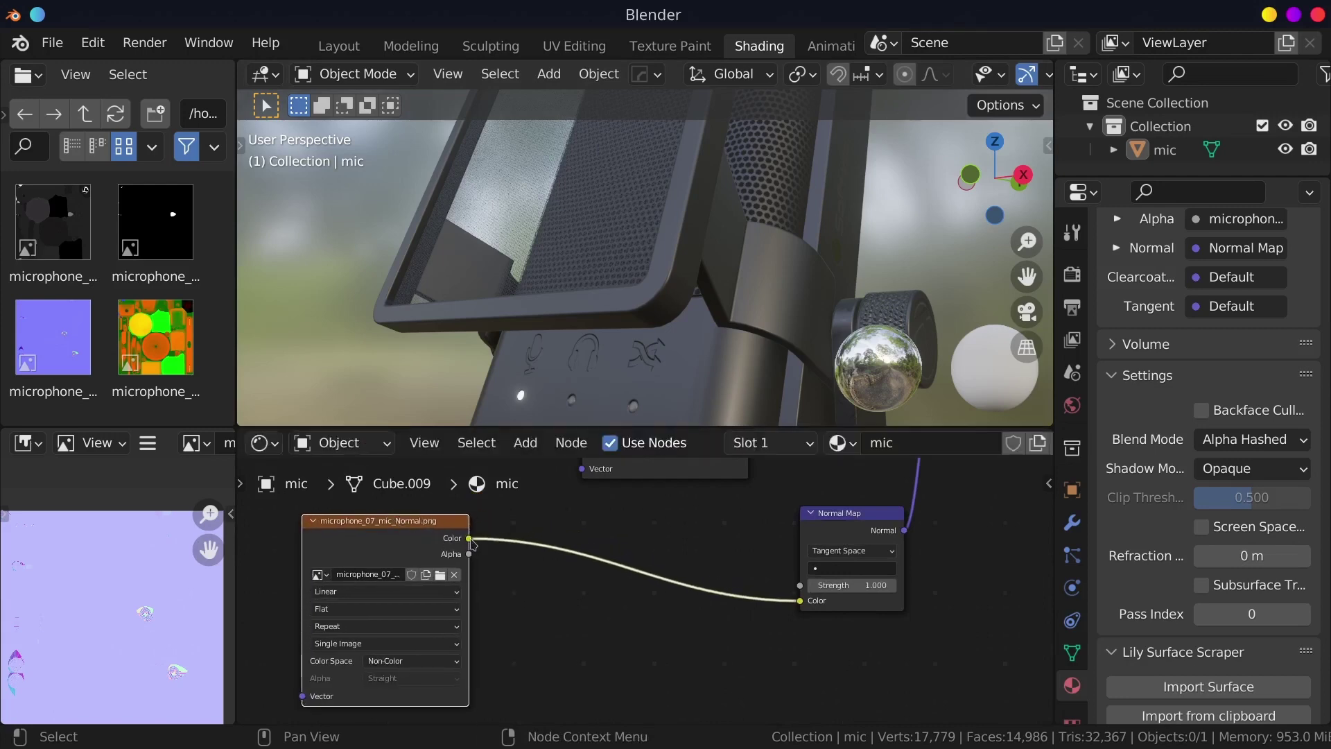
drag(470, 539, 552, 605)
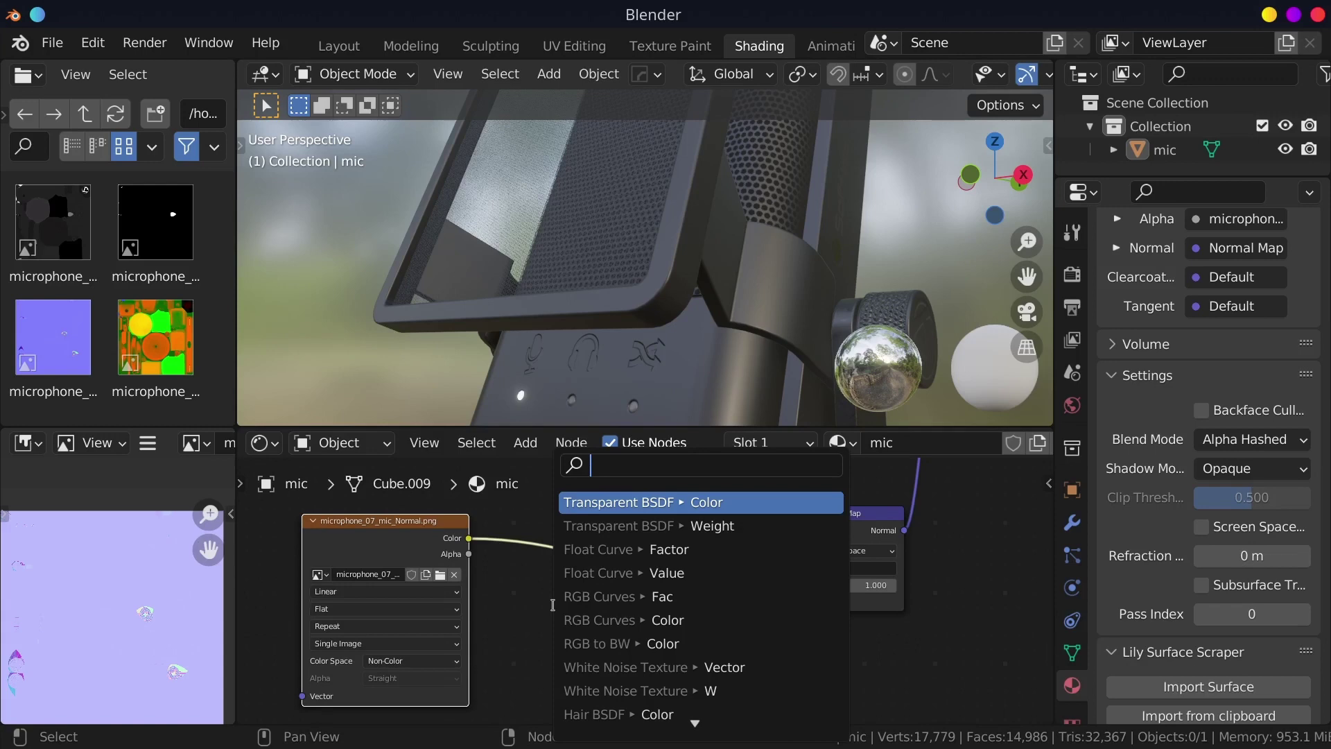
text(sepa)
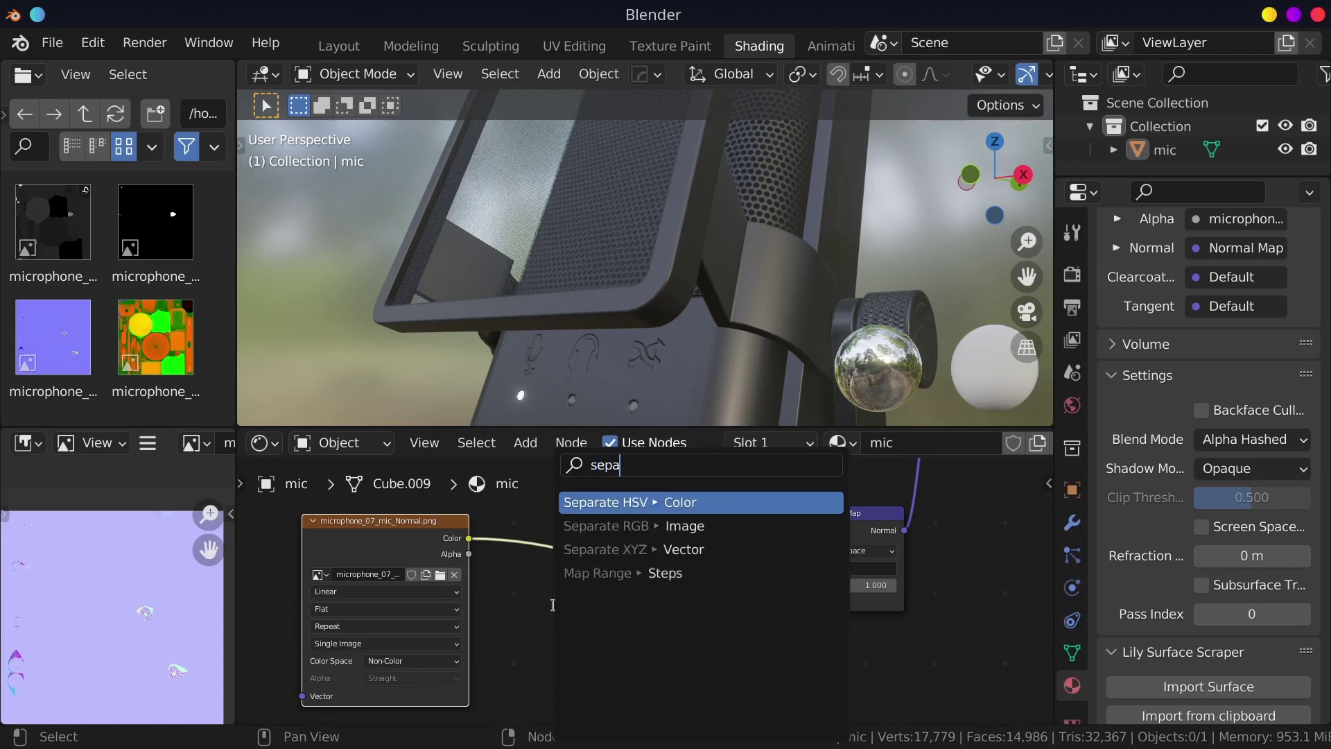
key(Down)
key(Return)
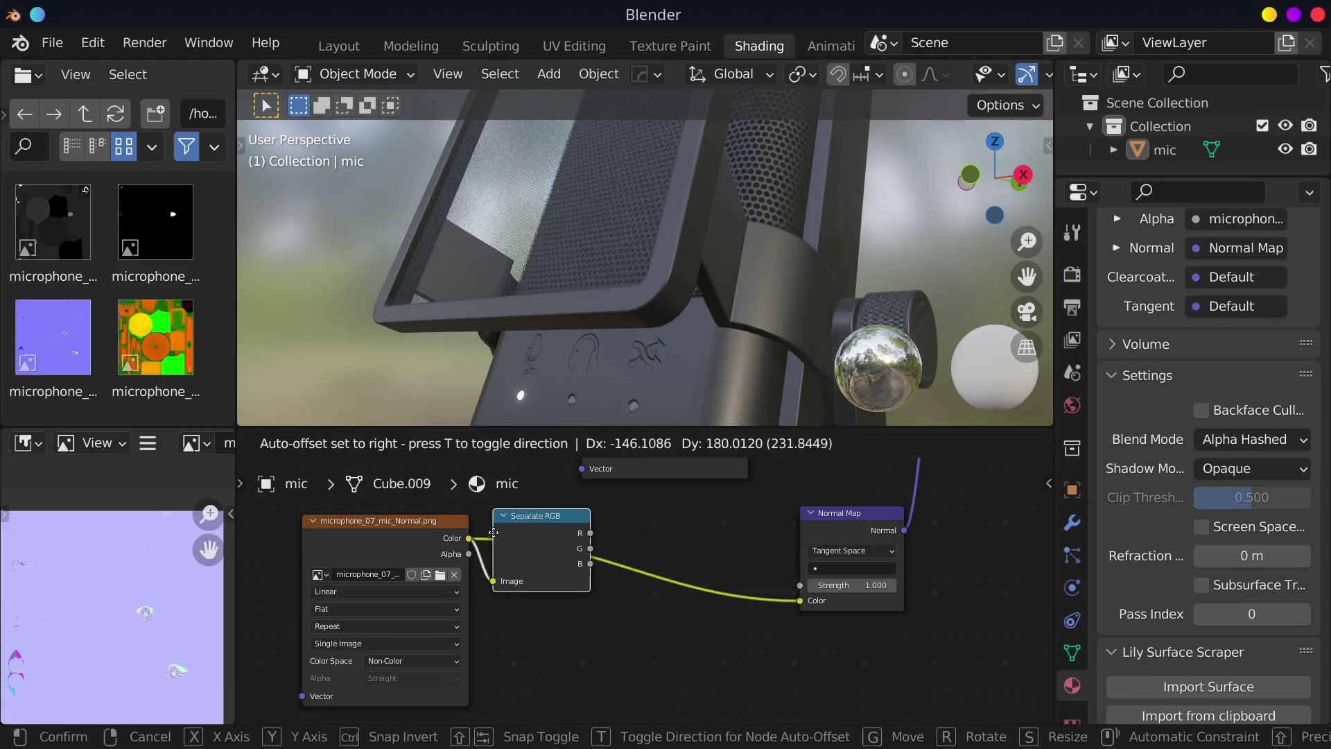
click(506, 543)
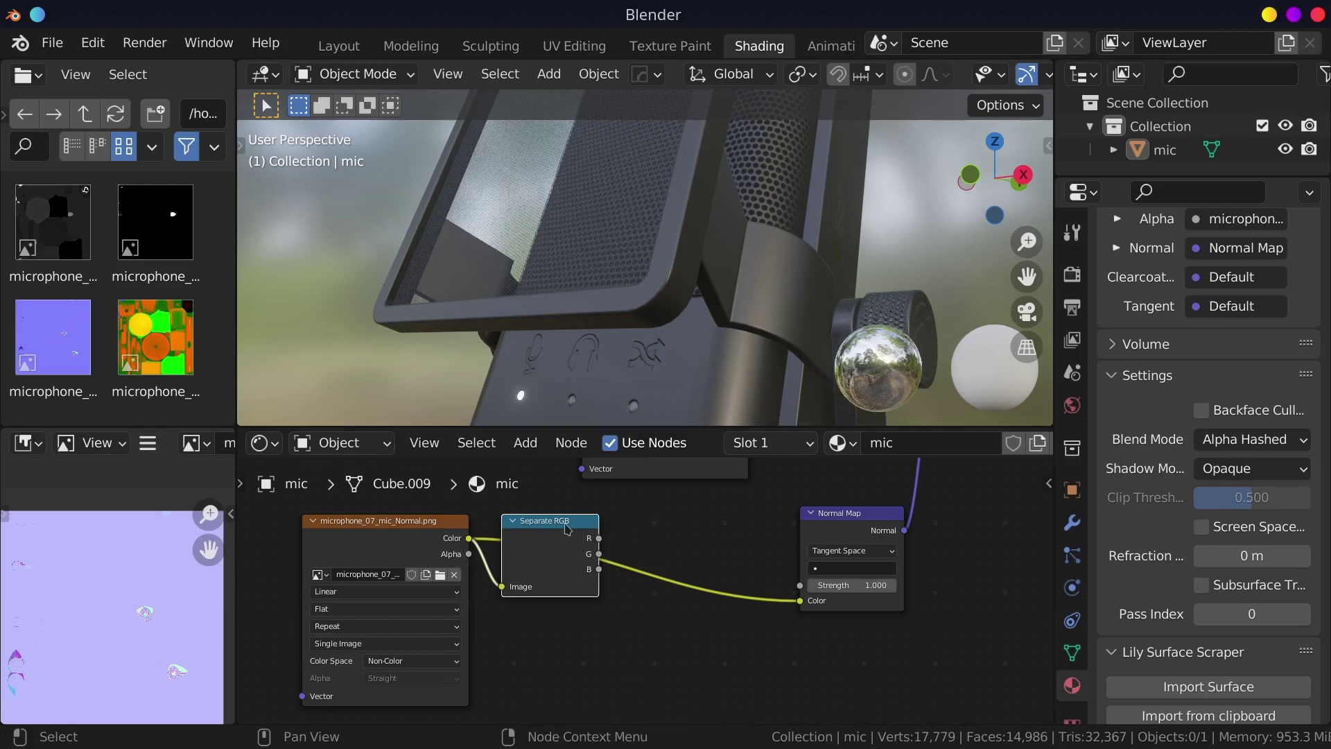
Step: Replace Separate RGB with a Separate XYZ node fed by the image colour, below the link
key(ctrl+x)
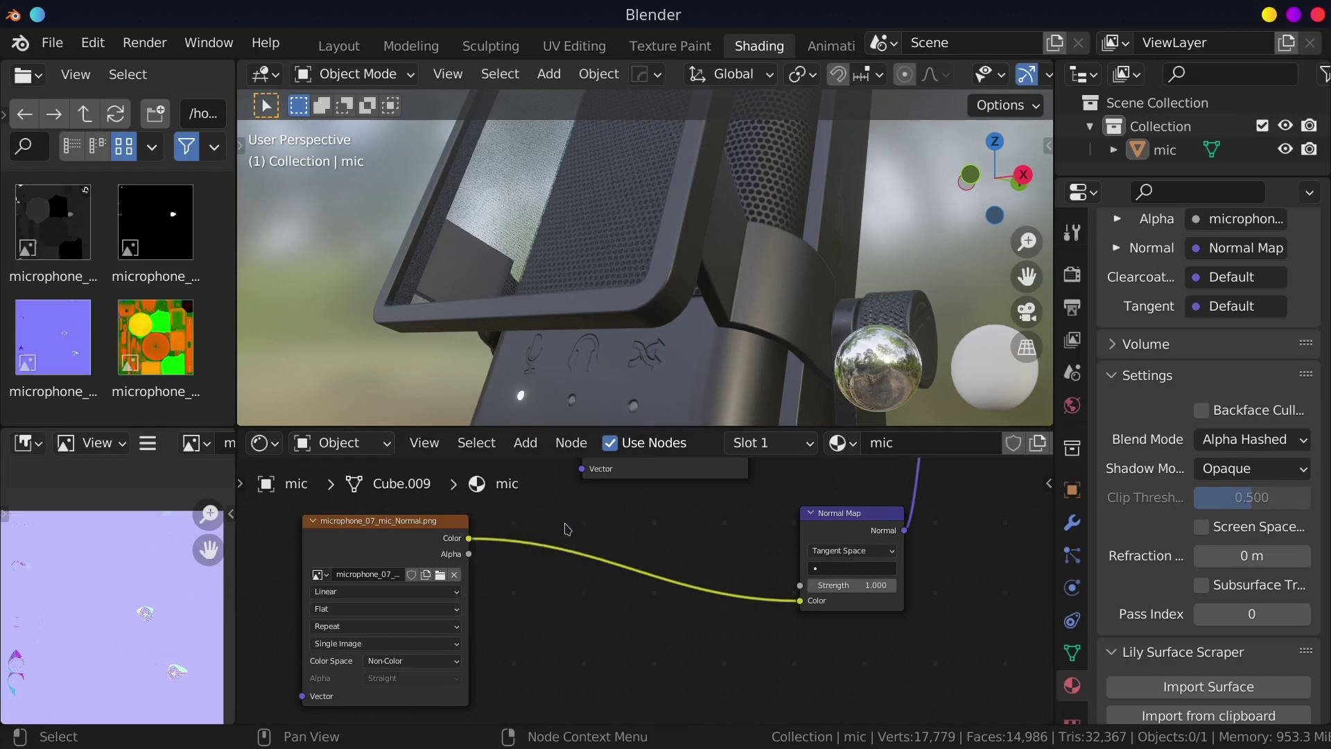
drag(470, 539, 542, 589)
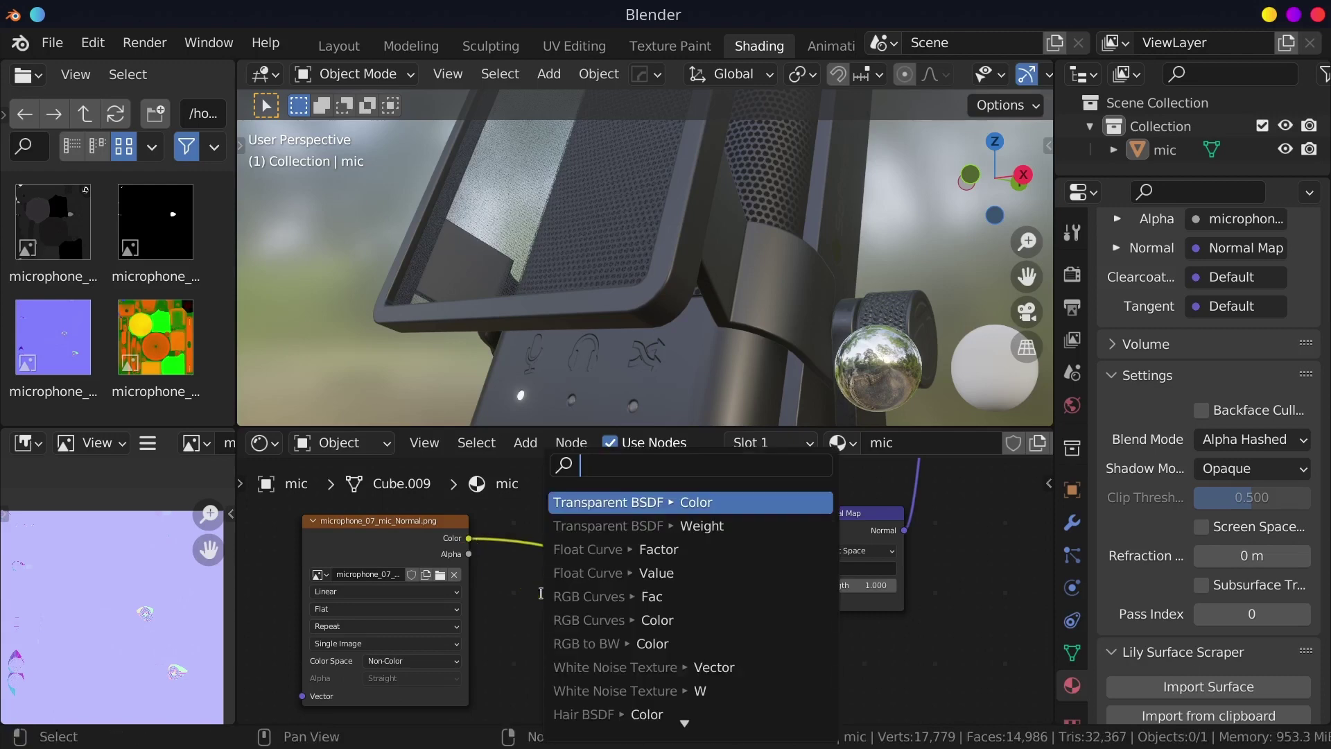
text(sepa)
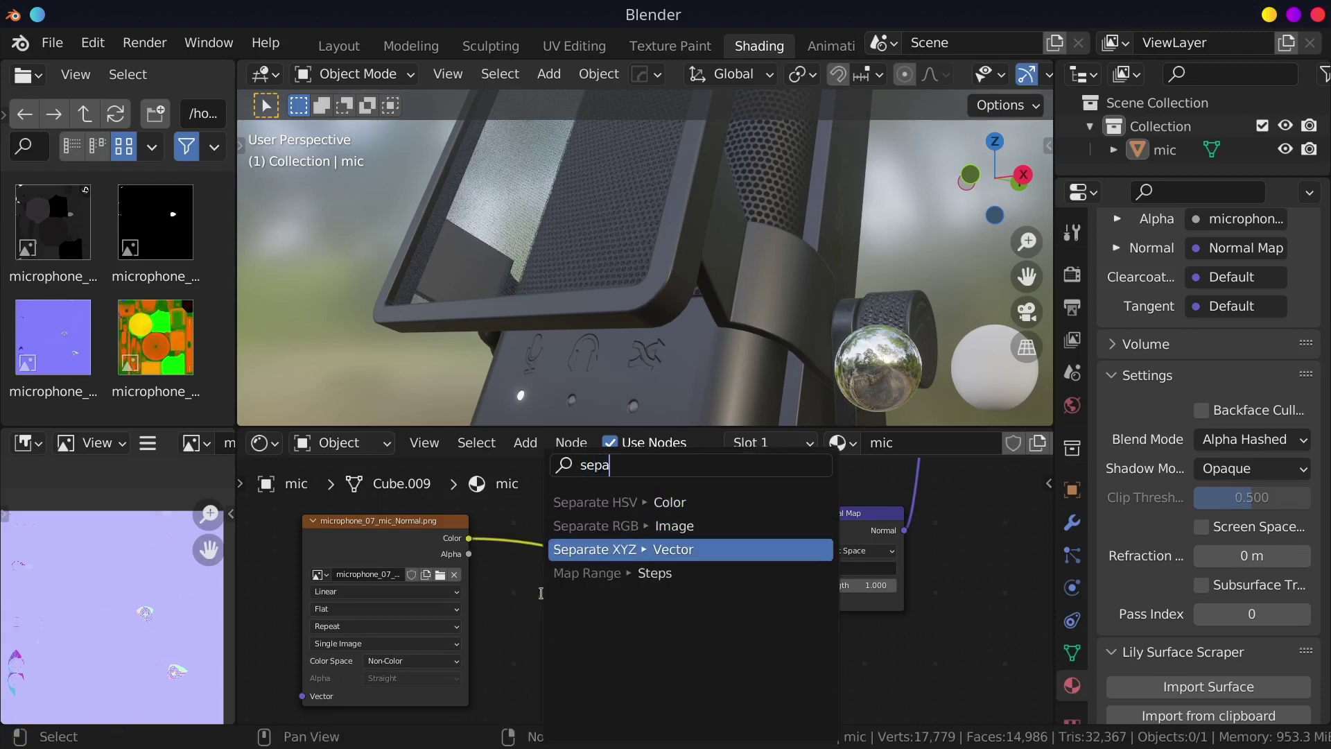
click(597, 549)
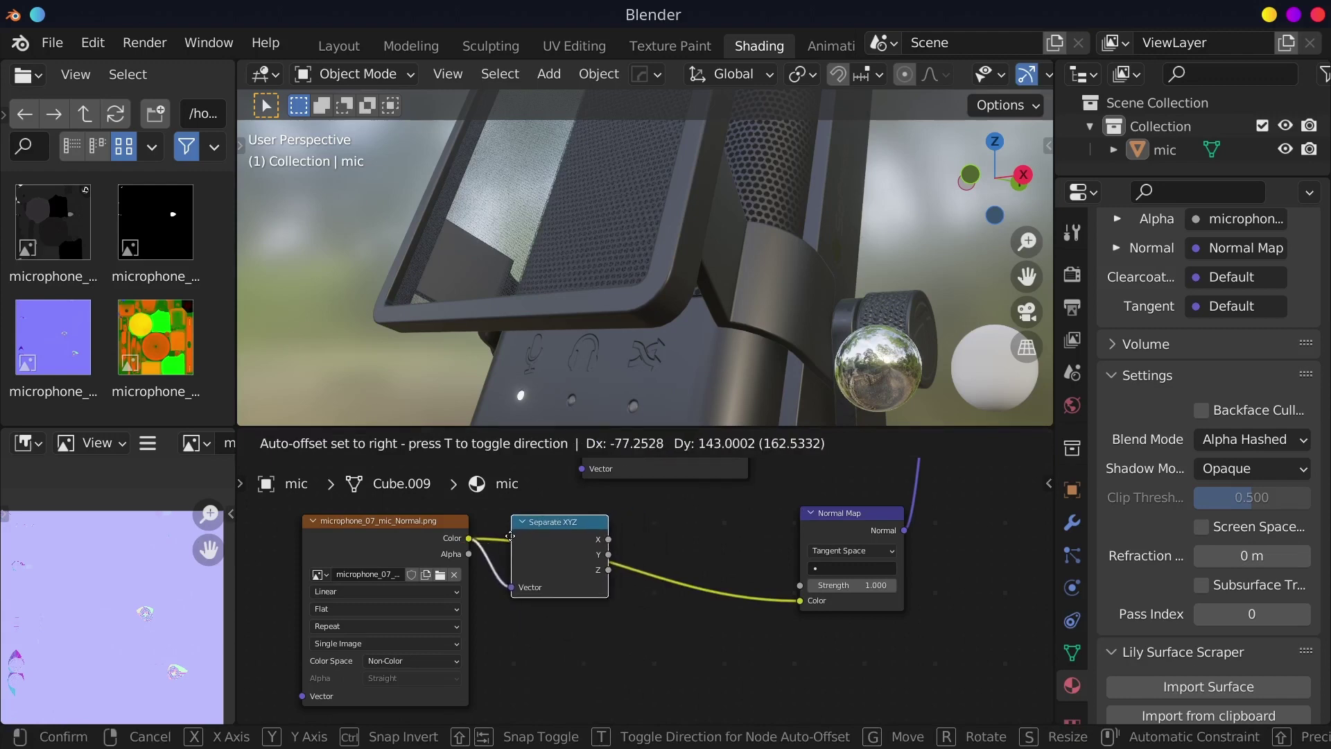
click(507, 537)
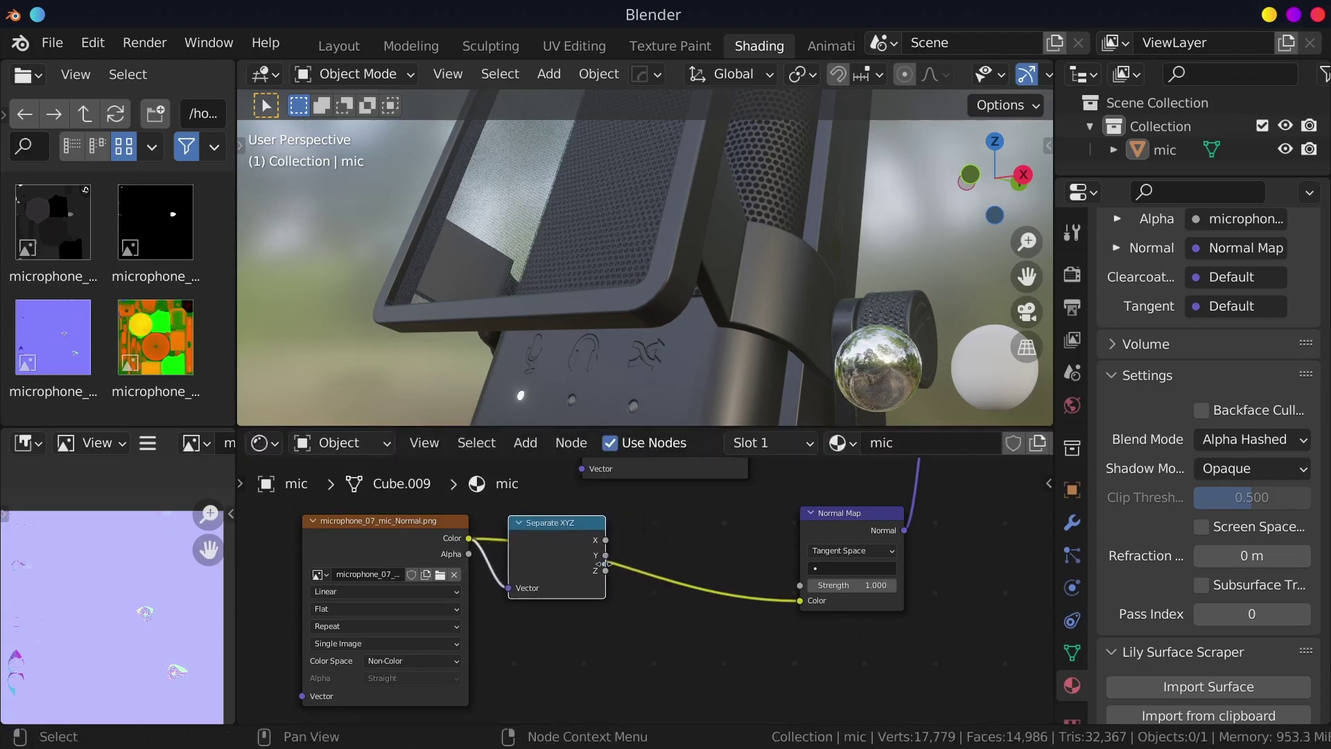
drag(539, 524, 534, 524)
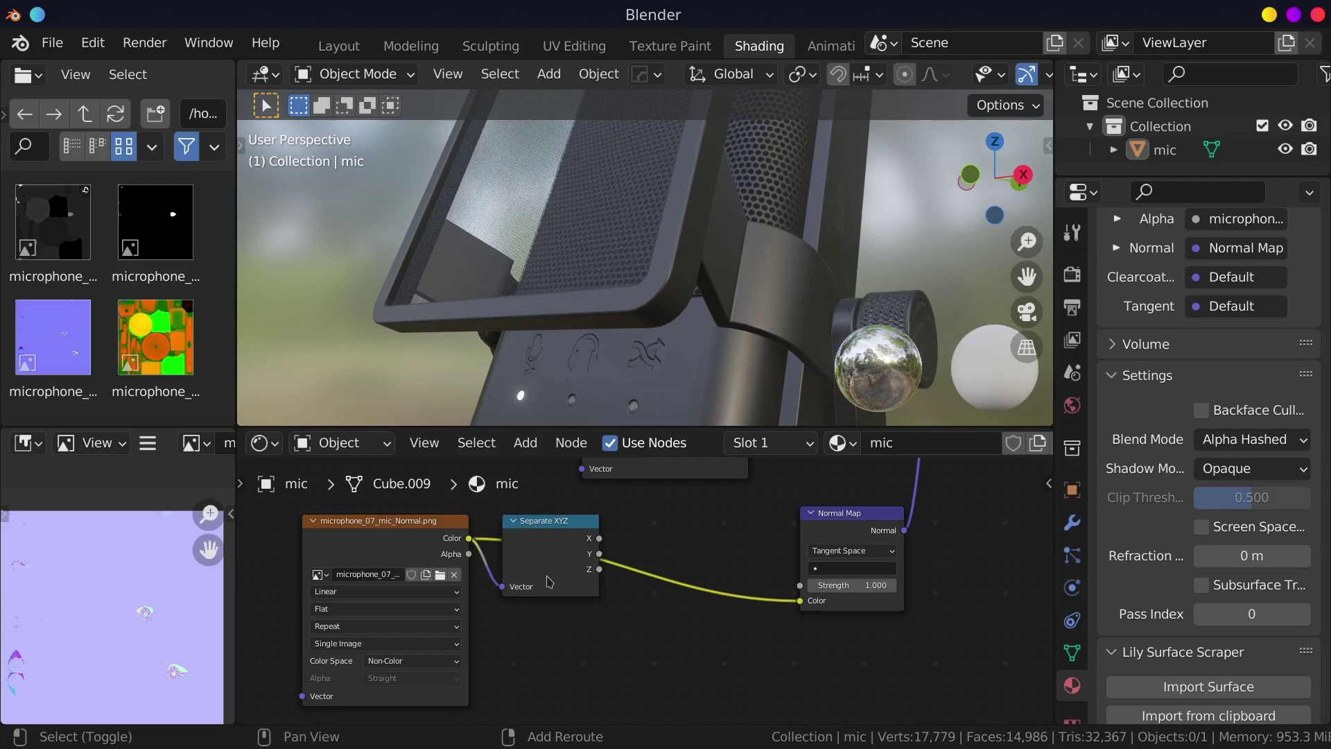
drag(535, 529, 543, 612)
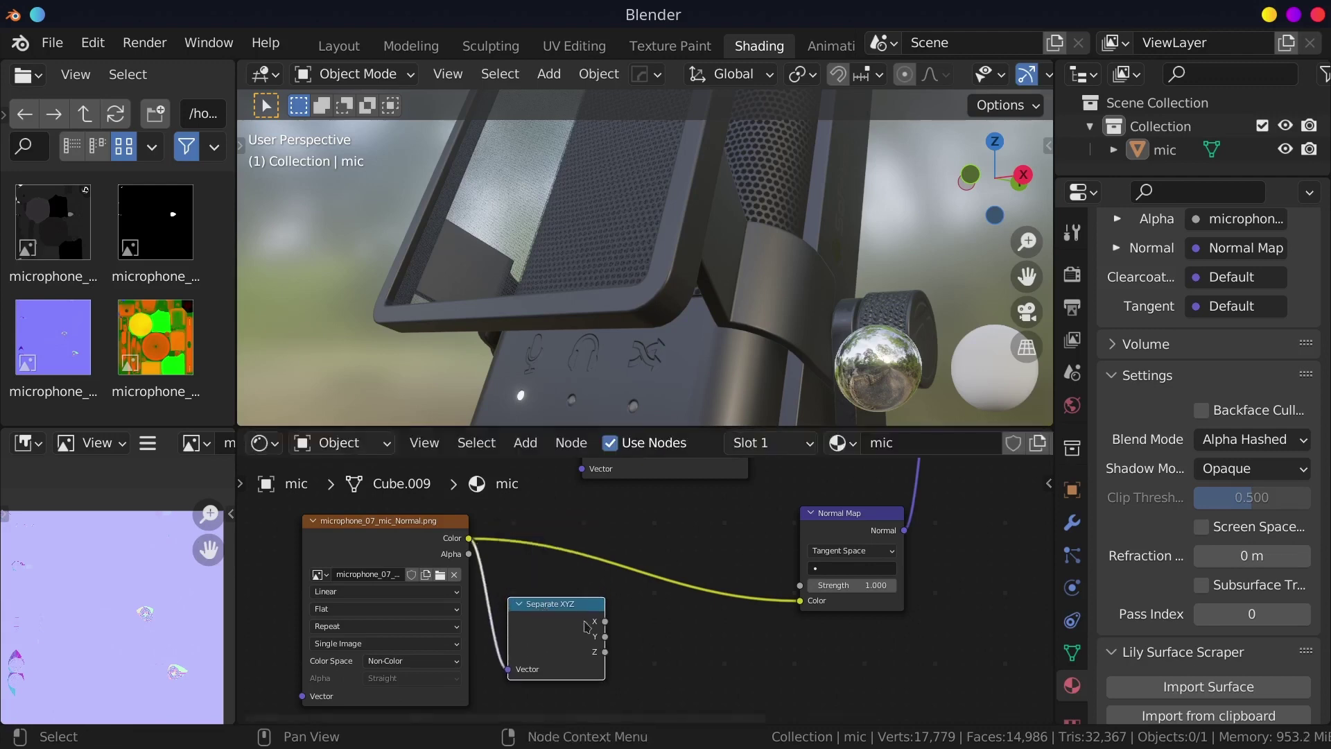
Step: Add a Combine XYZ node taking Separate XYZ's X and Z outputs
key(shift+a)
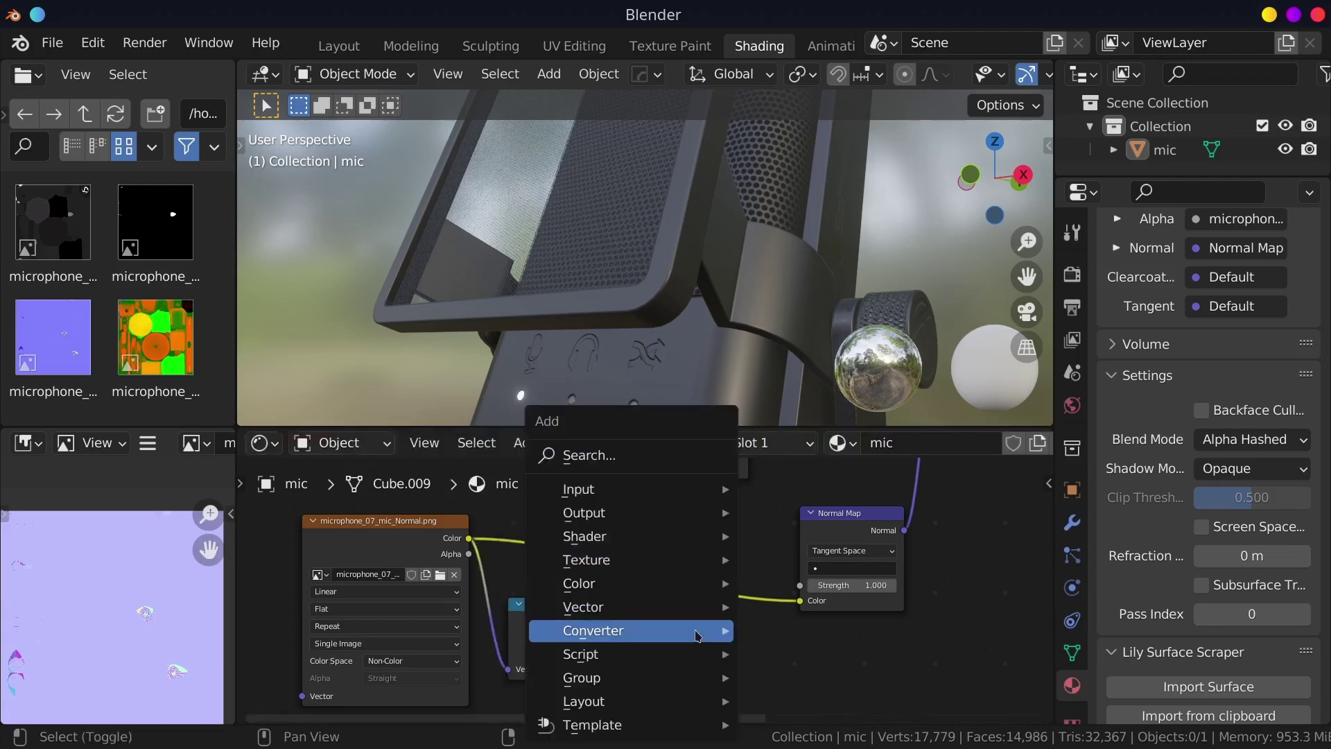
text(com)
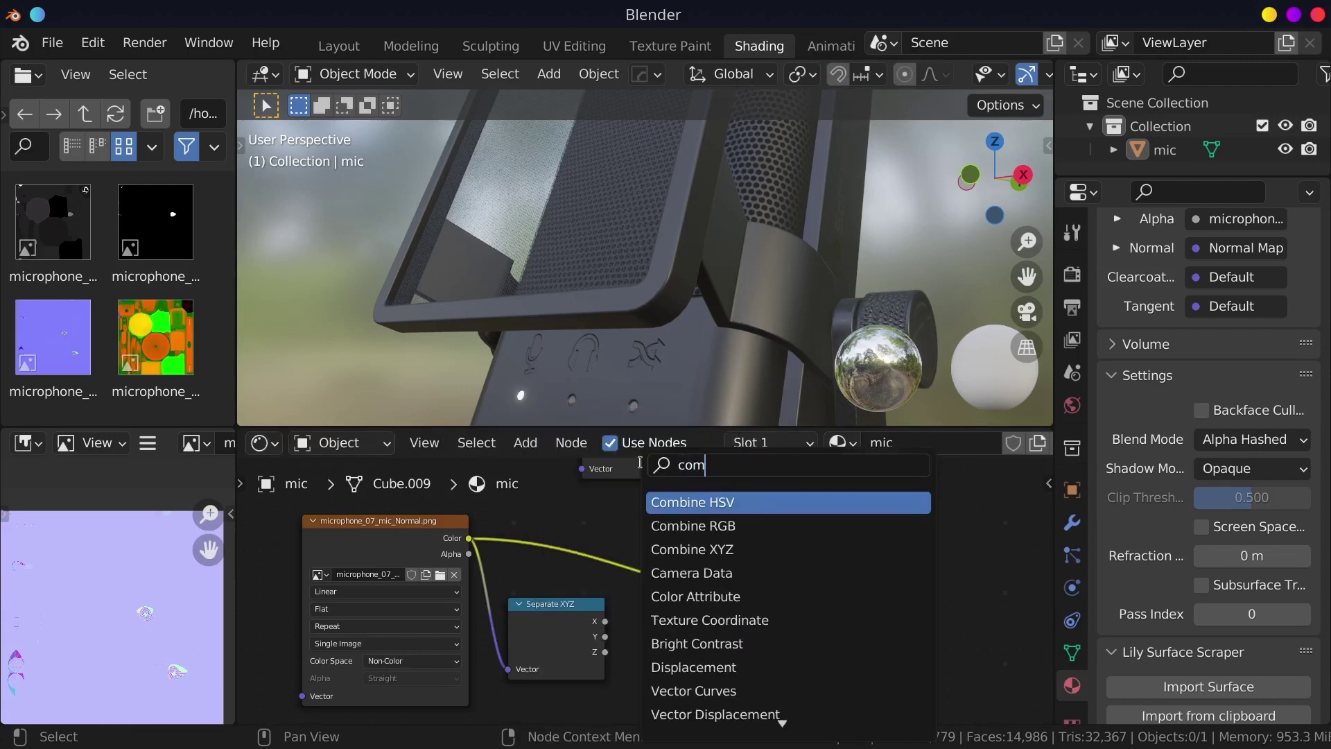
text(b)
key(Down)
key(Down)
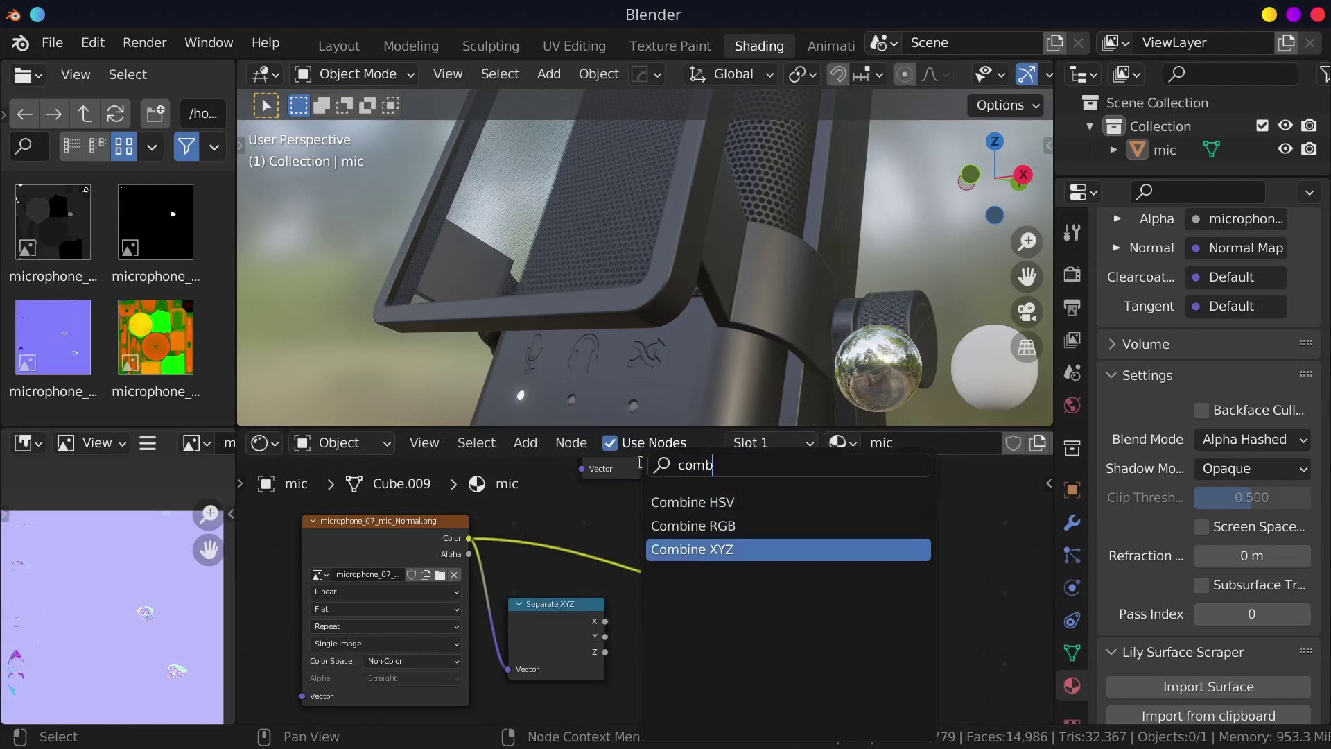
key(Return)
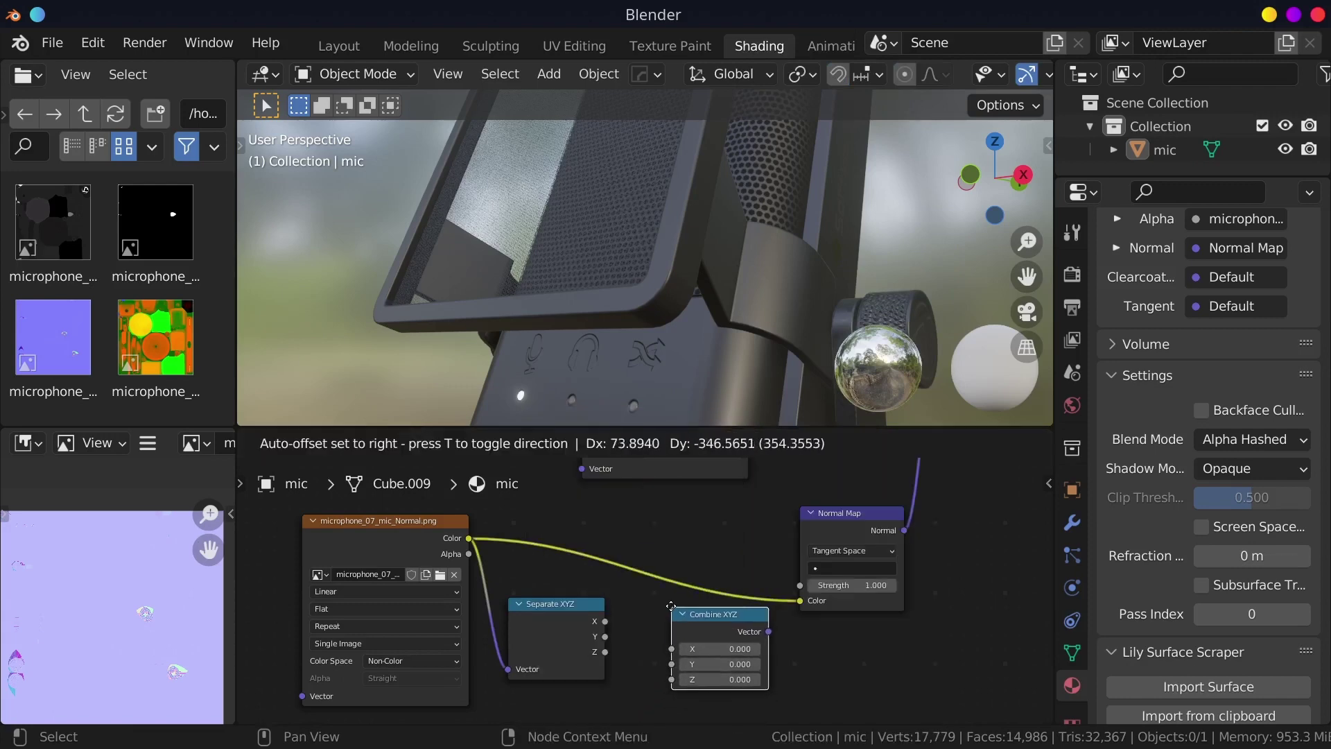
click(665, 607)
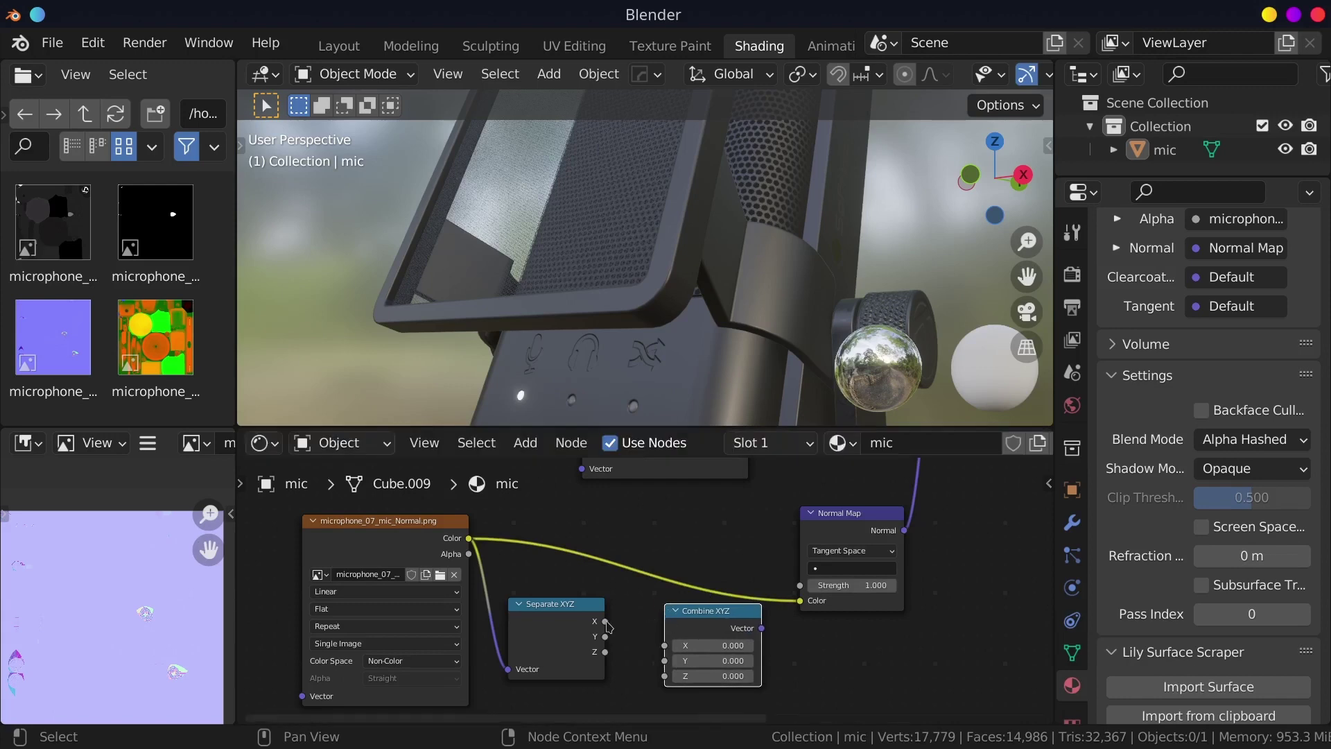
mouse_move(605, 621)
mouse_down()
mouse_move(664, 645)
mouse_move(640, 670)
mouse_move(662, 603)
mouse_up()
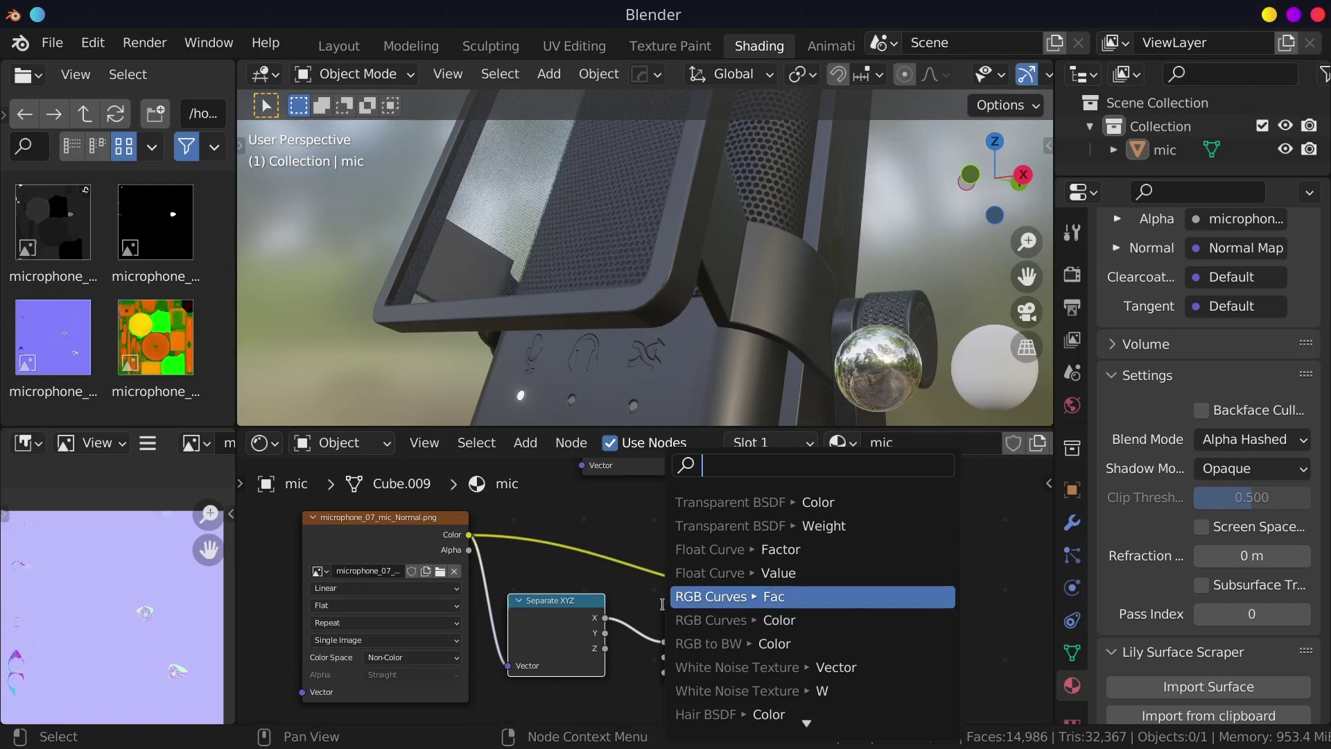
key(Escape)
drag(605, 648, 664, 673)
click(696, 608)
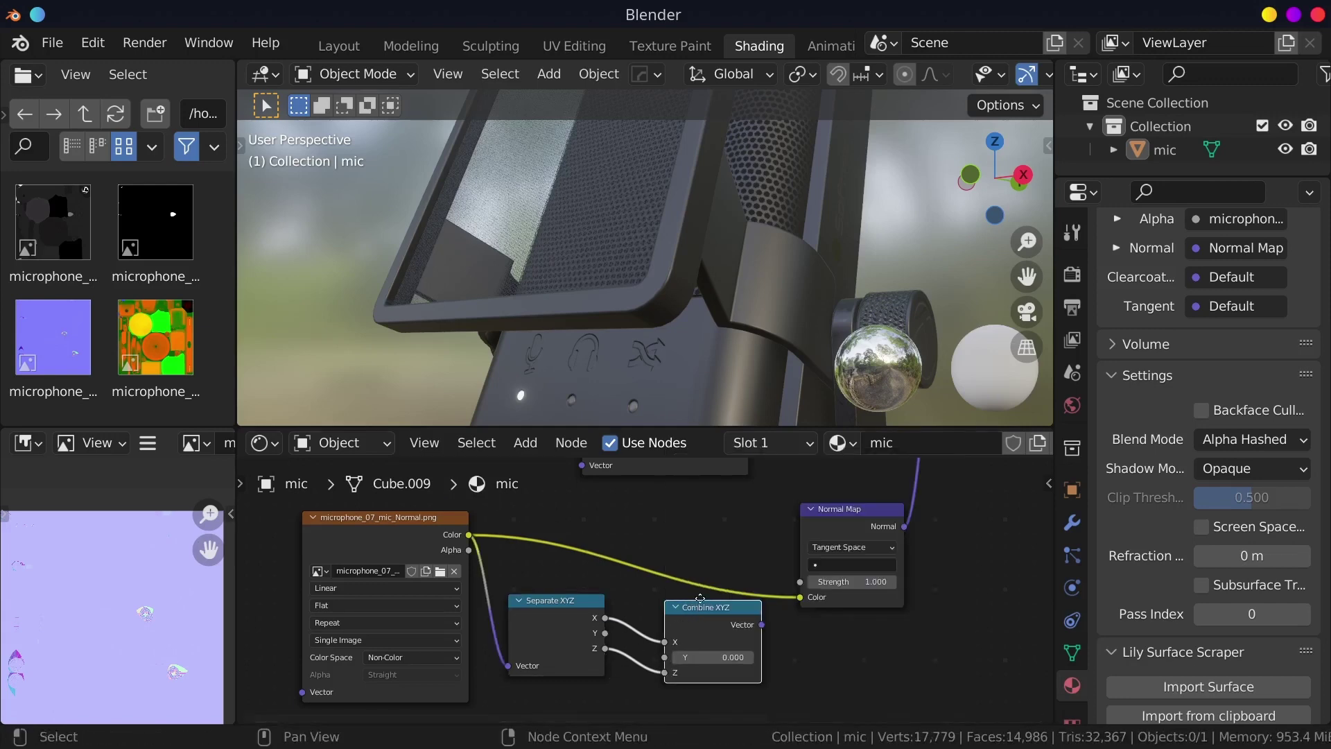
Step: Tidy the layout, moving the image and Separate XYZ nodes left
drag(700, 598, 704, 593)
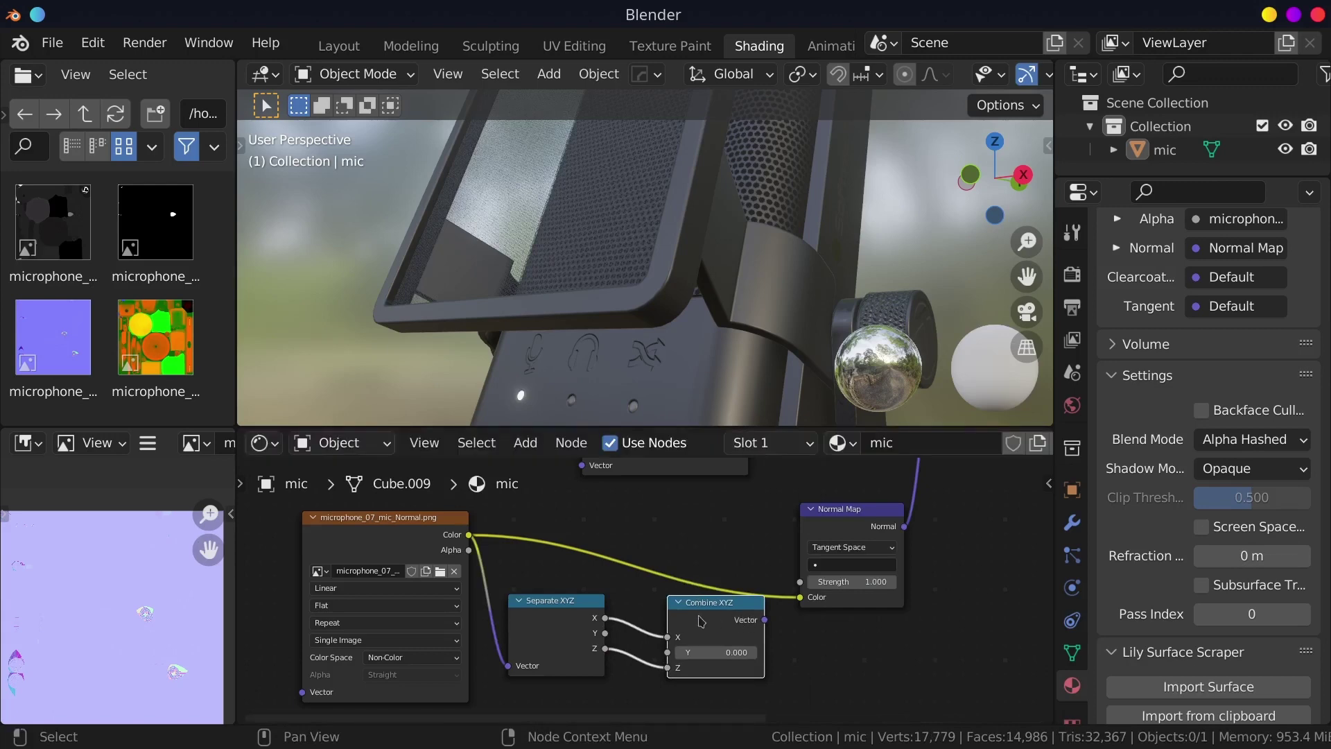
drag(560, 609, 548, 611)
scroll(610, 649, down, 1)
scroll(610, 649, down, 1)
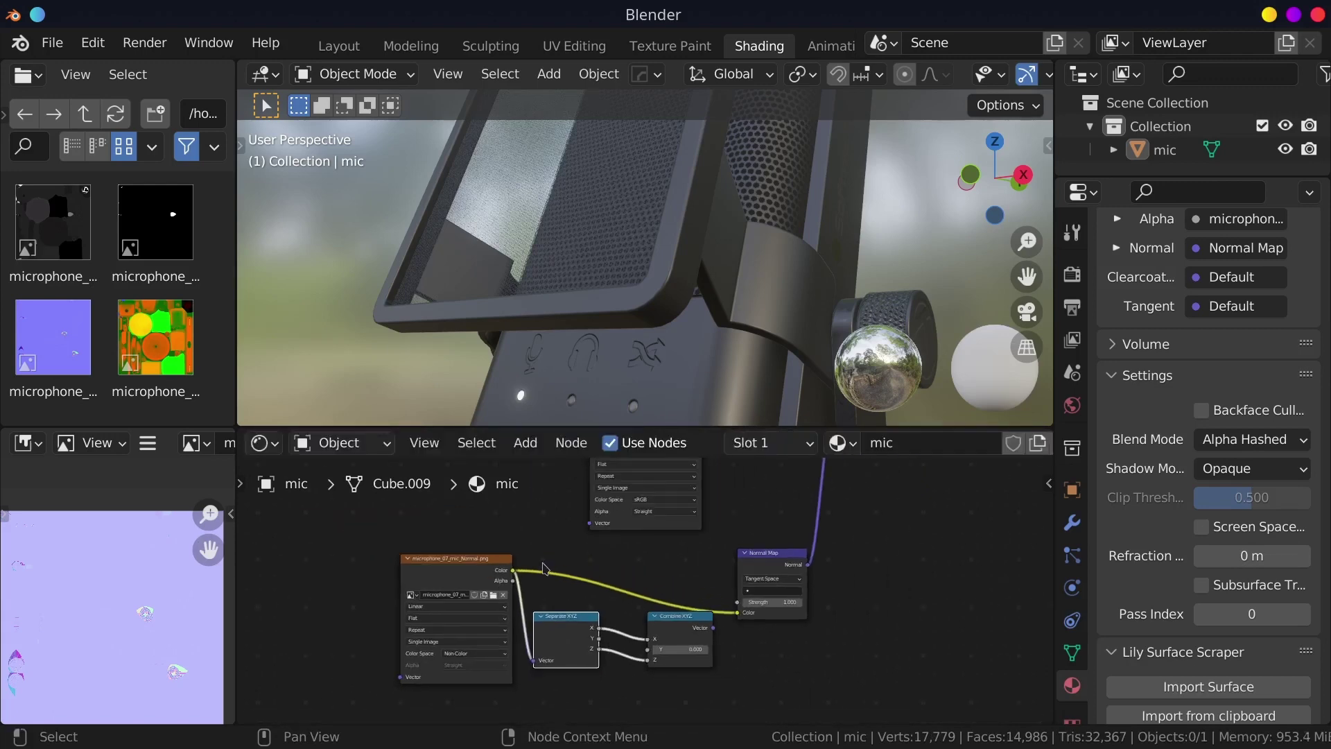
drag(318, 555, 649, 647)
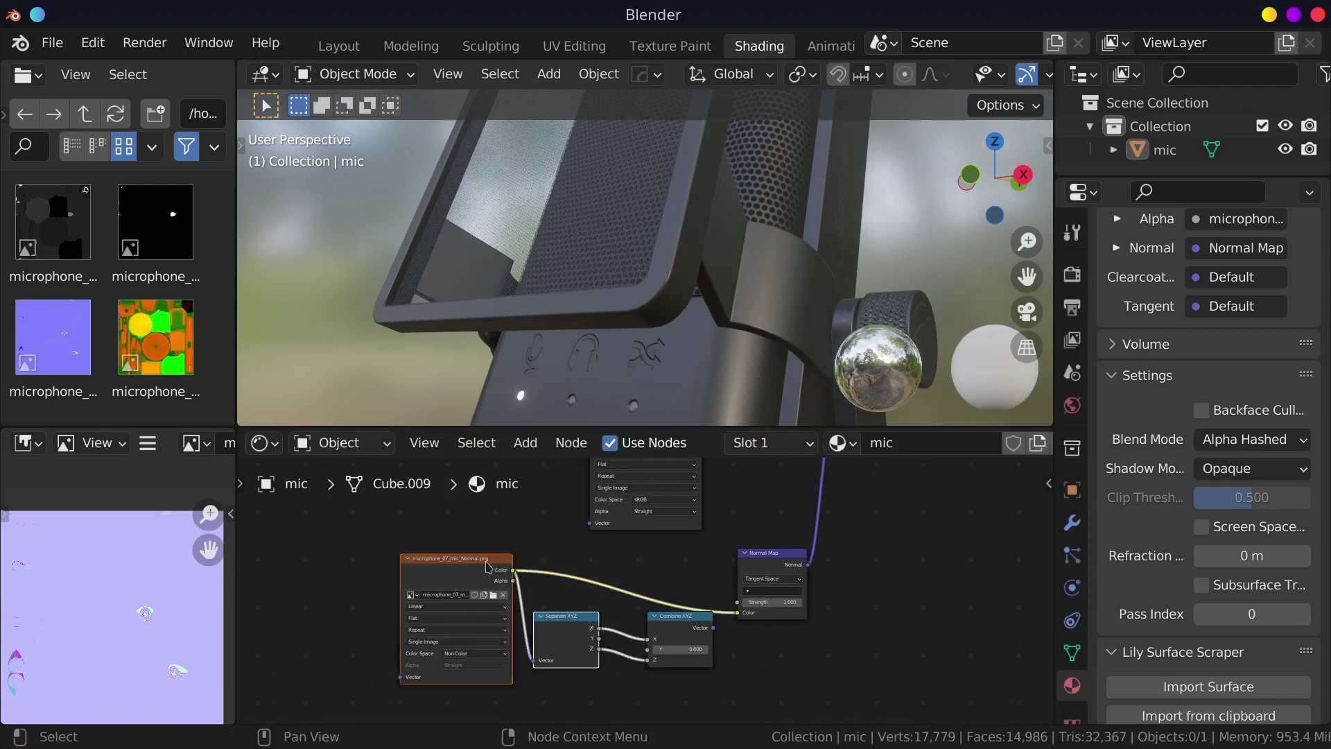
mouse_move(487, 560)
mouse_down()
mouse_move(377, 559)
mouse_move(409, 559)
mouse_up()
scroll(610, 641, up, 2)
scroll(581, 657, up, 1)
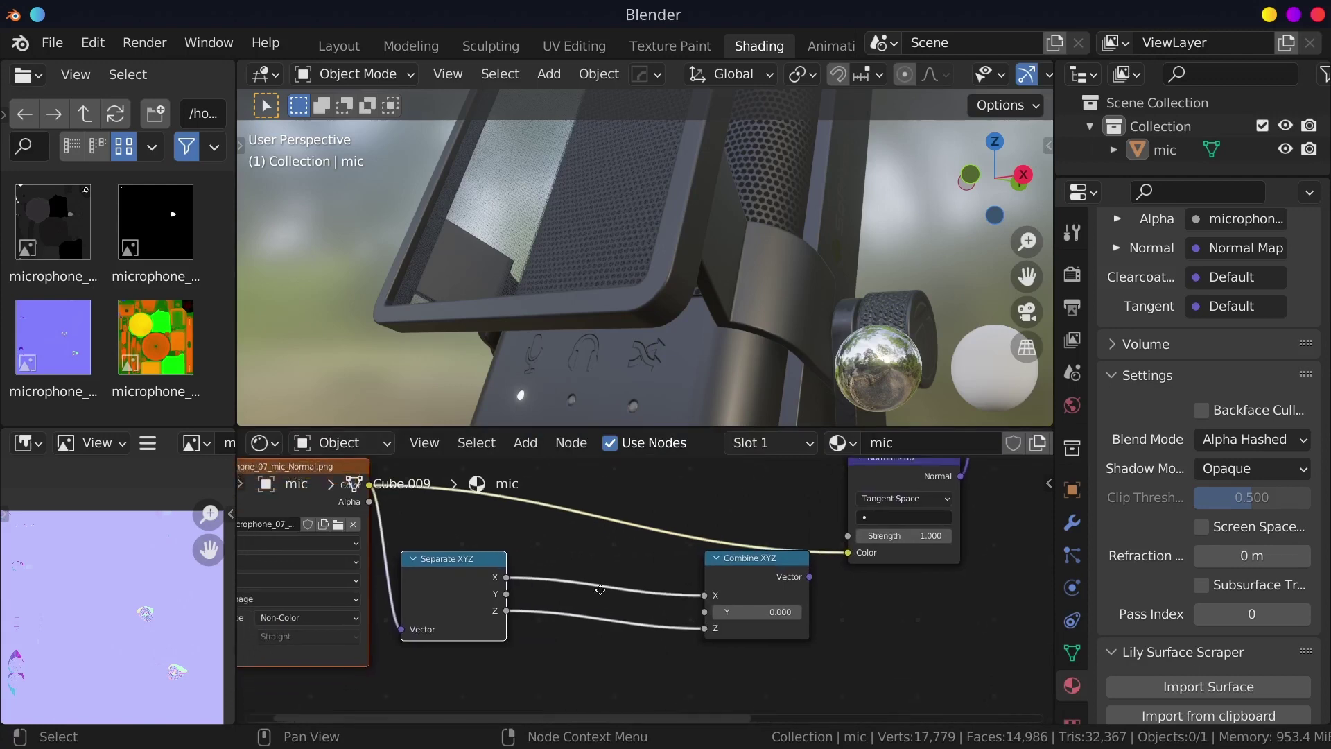
scroll(603, 594, up, 1)
scroll(615, 613, up, 1)
middle_drag(588, 615, 589, 643)
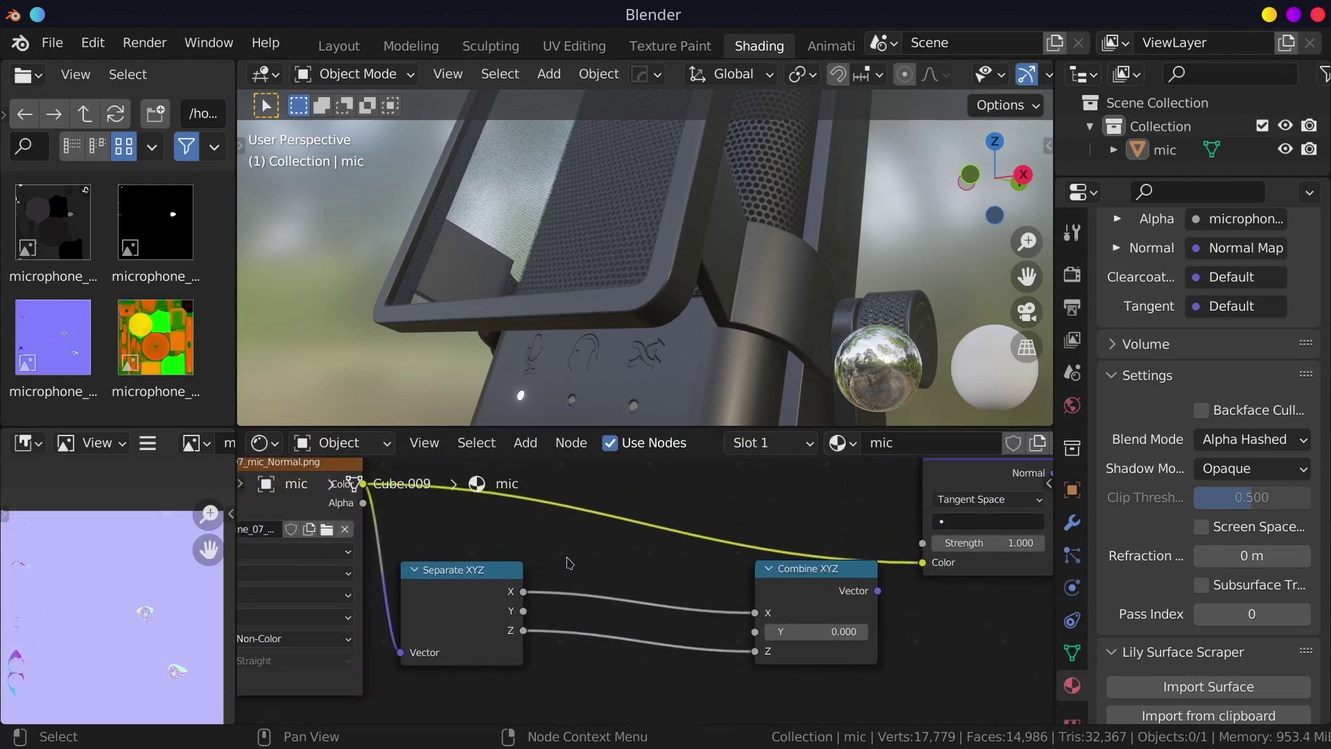
drag(525, 611, 598, 555)
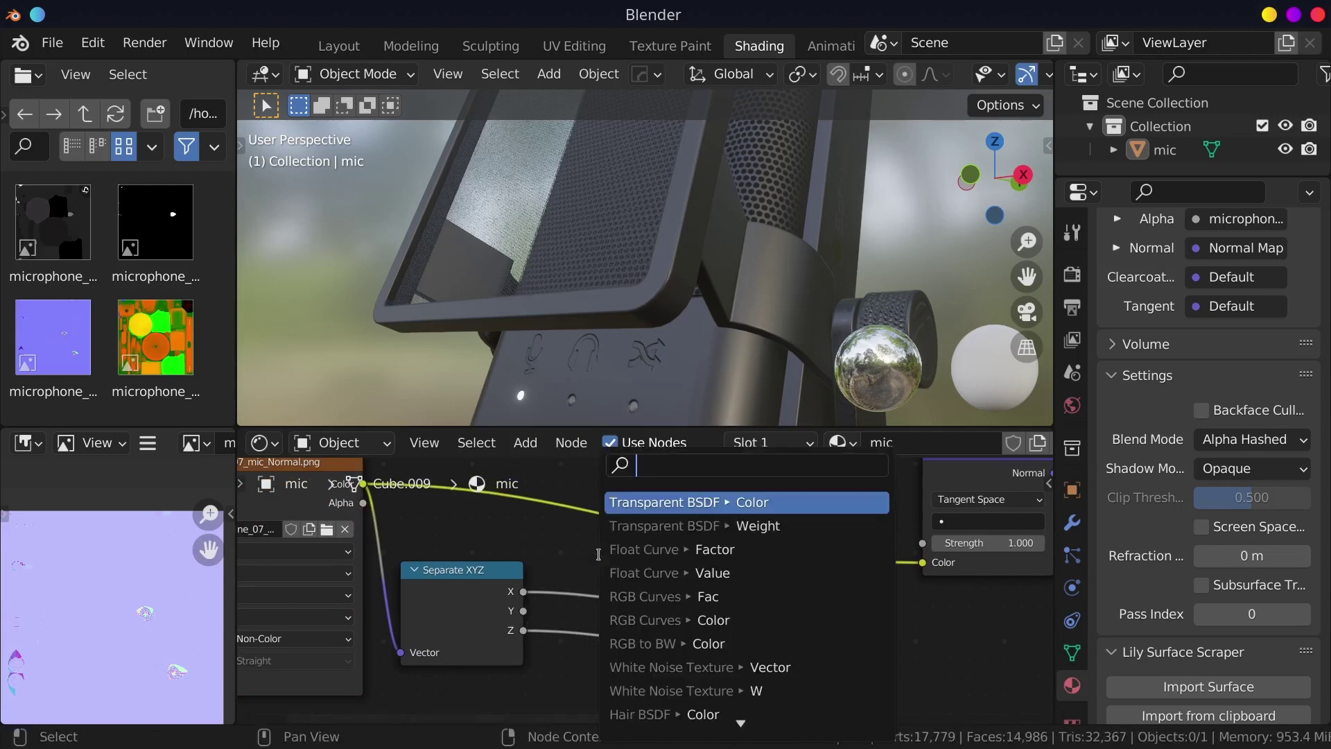
Step: Insert an Invert node (Fac 1.000) between Separate XYZ Y and Combine XYZ Y
text(inve)
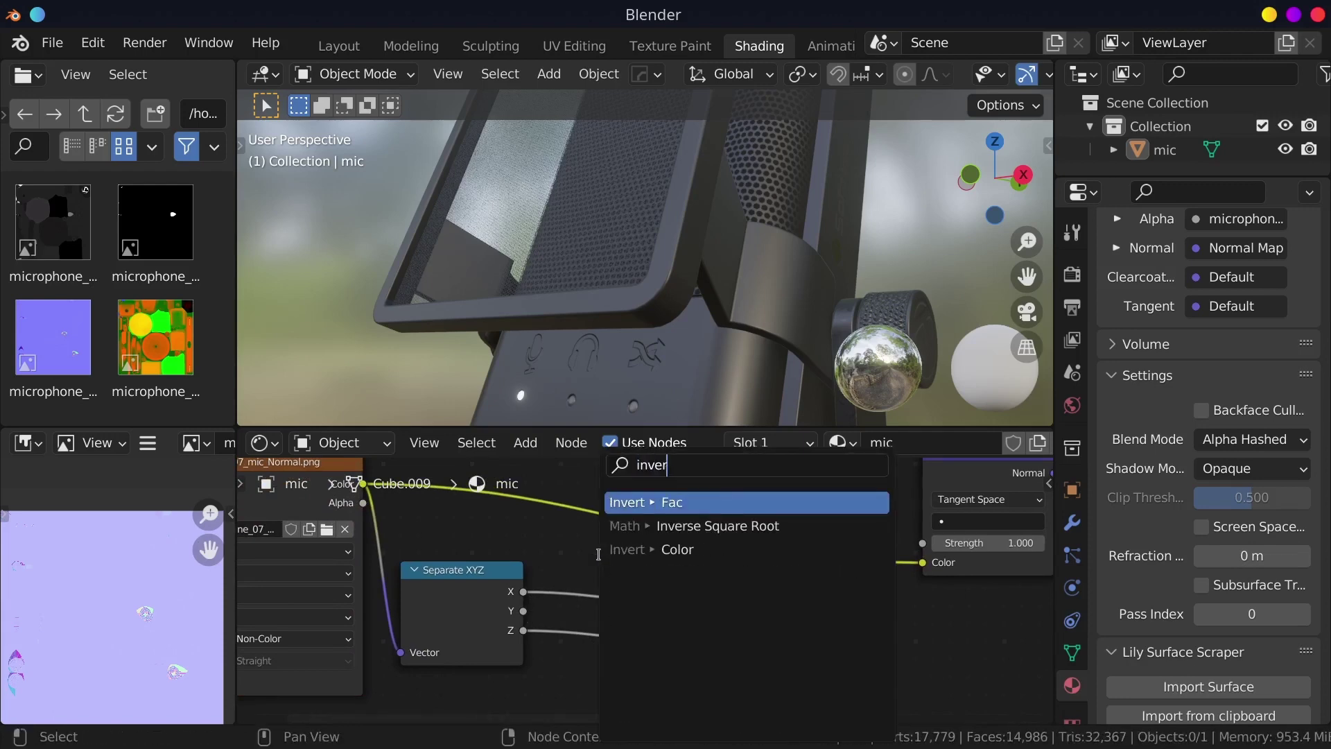
key(Return)
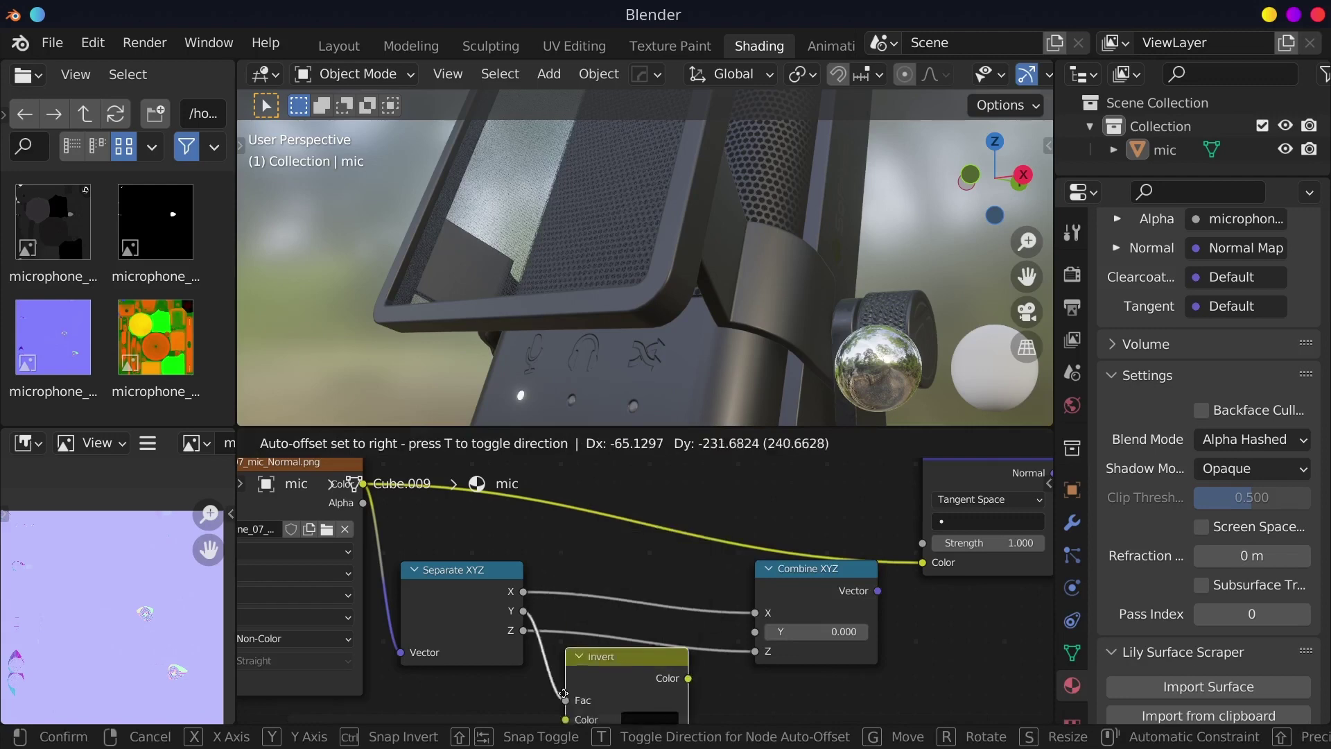
click(574, 593)
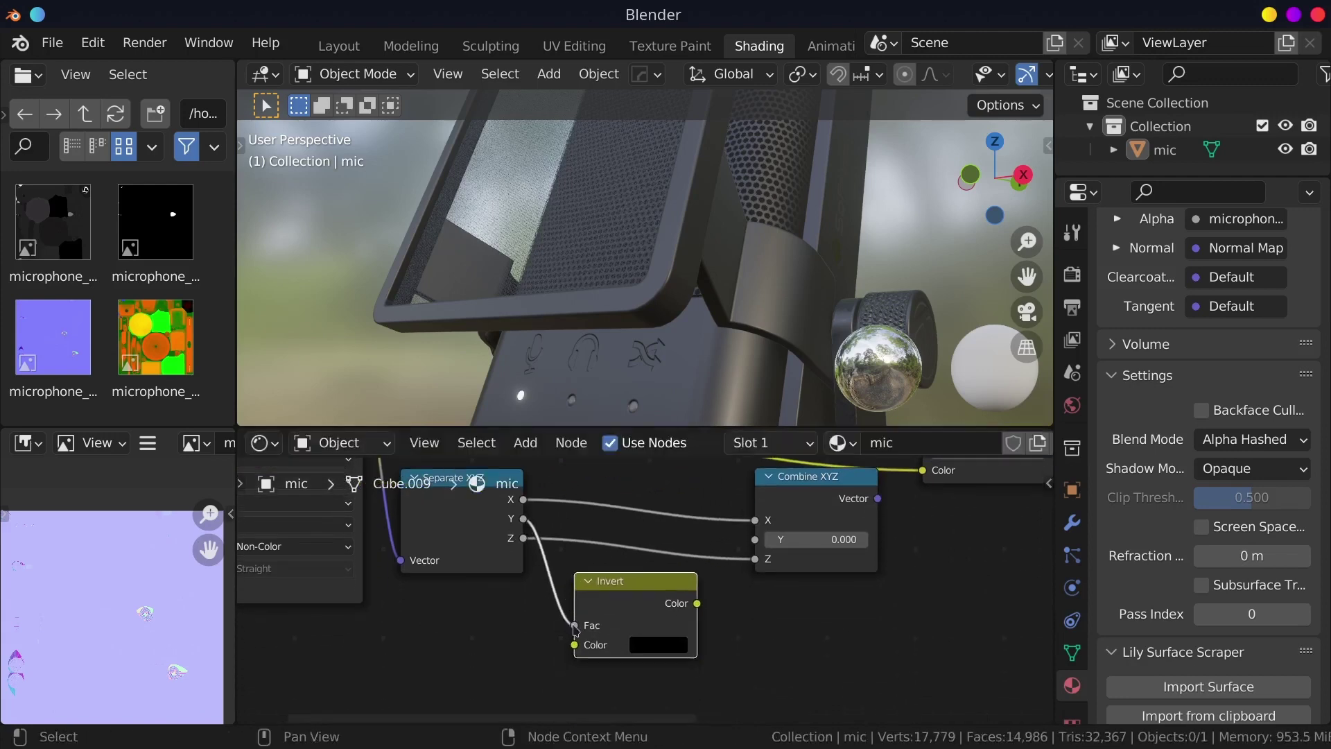
drag(575, 647, 575, 644)
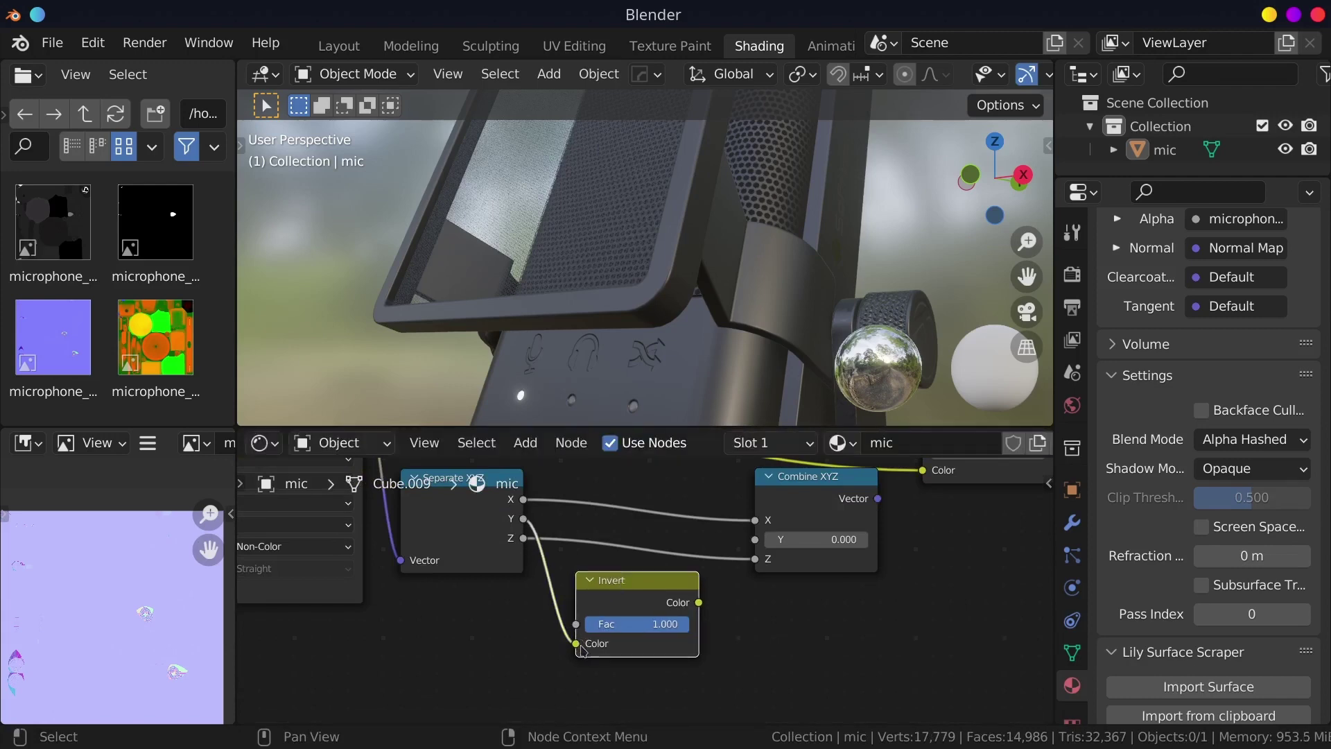
drag(700, 607, 760, 540)
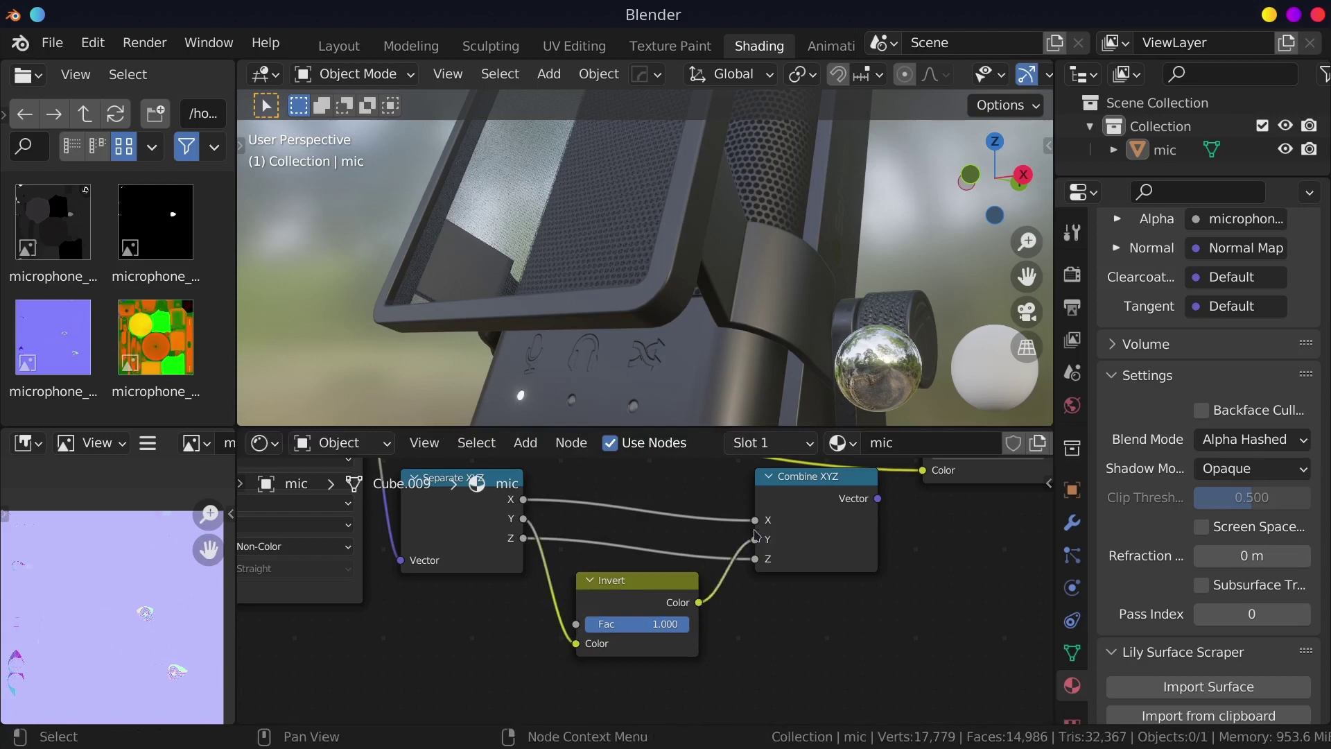
scroll(704, 513, down, 3)
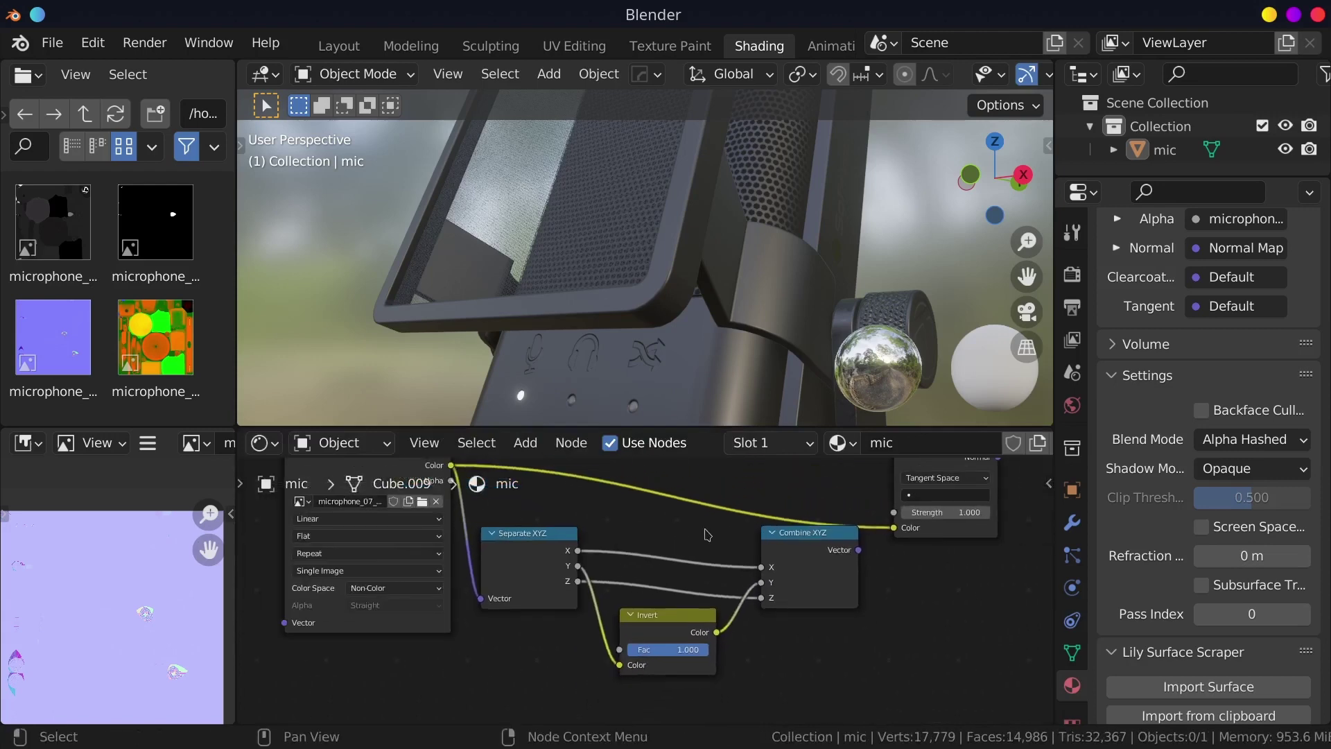
middle_drag(706, 533, 684, 550)
click(346, 514)
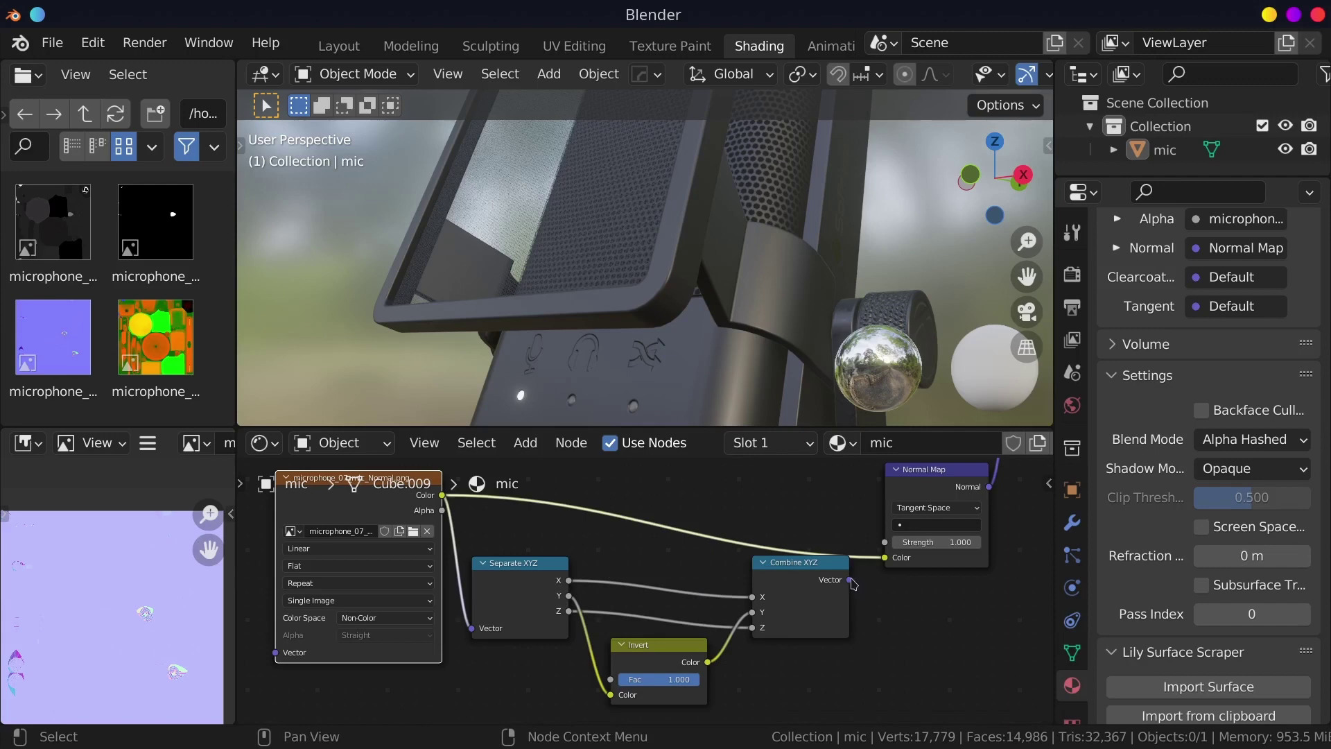
Step: Connect Combine XYZ Vector to Normal Map Color, replacing the direct image link
drag(850, 581, 883, 560)
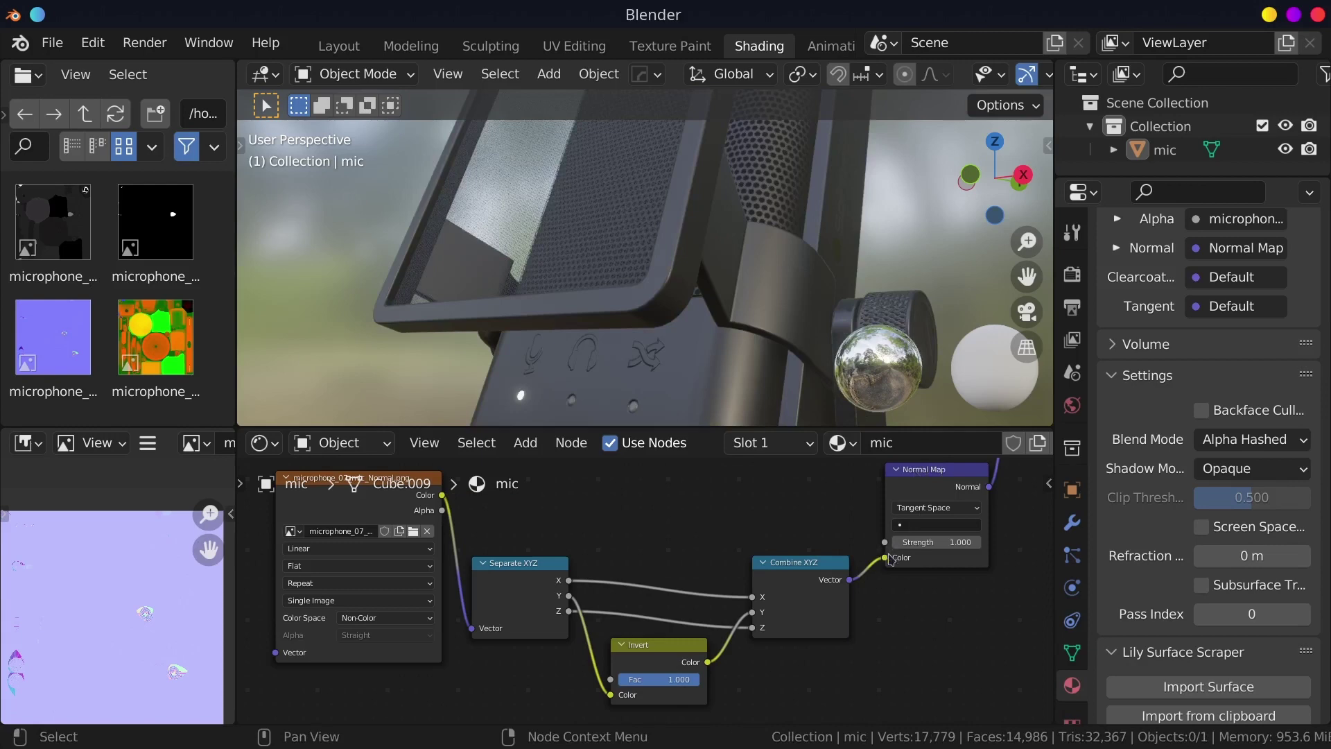
middle_drag(386, 511, 390, 548)
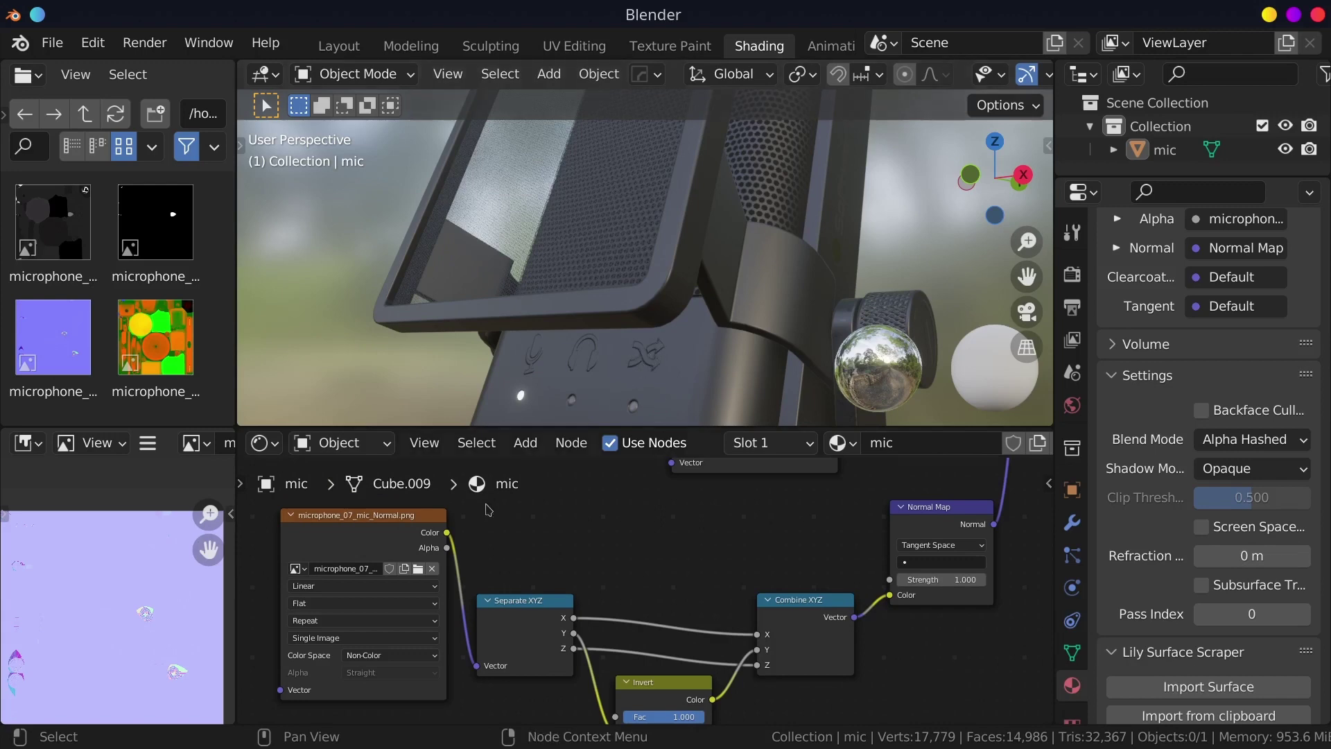
drag(448, 534, 894, 599)
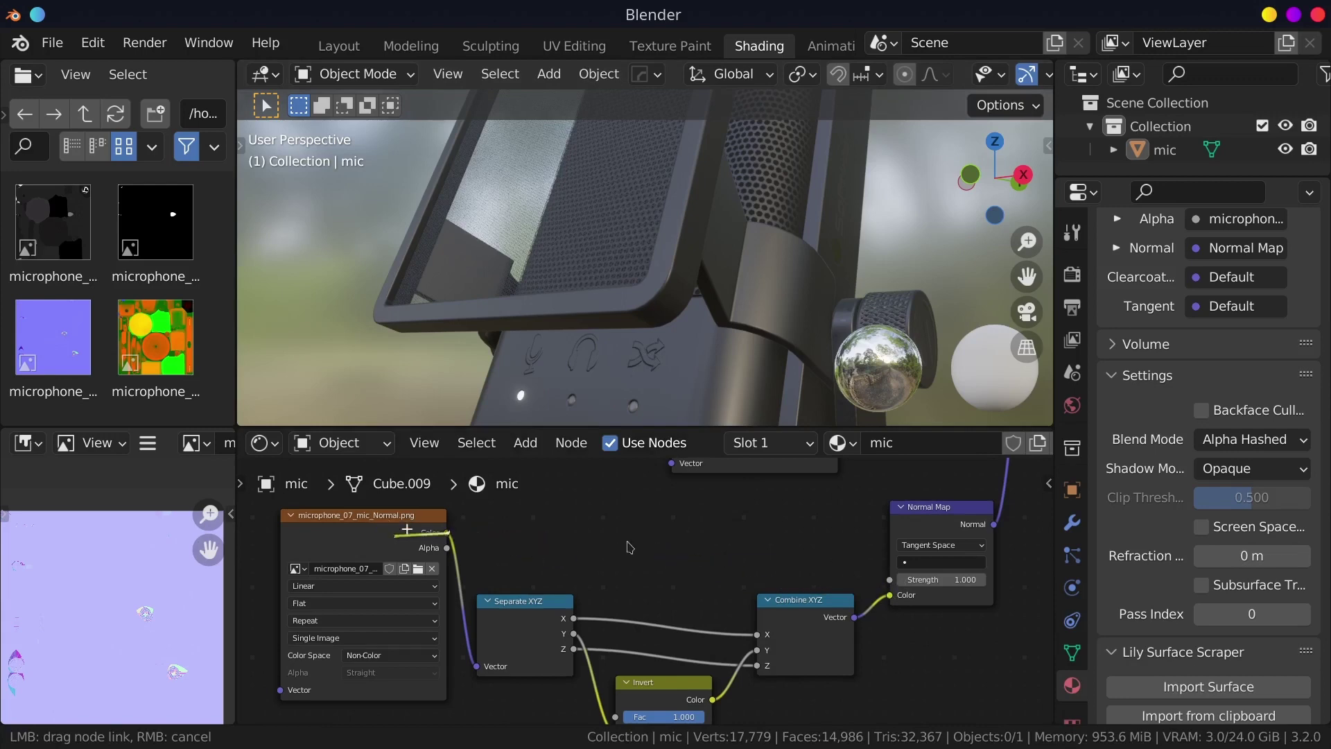
mouse_move(893, 598)
mouse_down()
mouse_move(894, 580)
mouse_move(893, 598)
mouse_up()
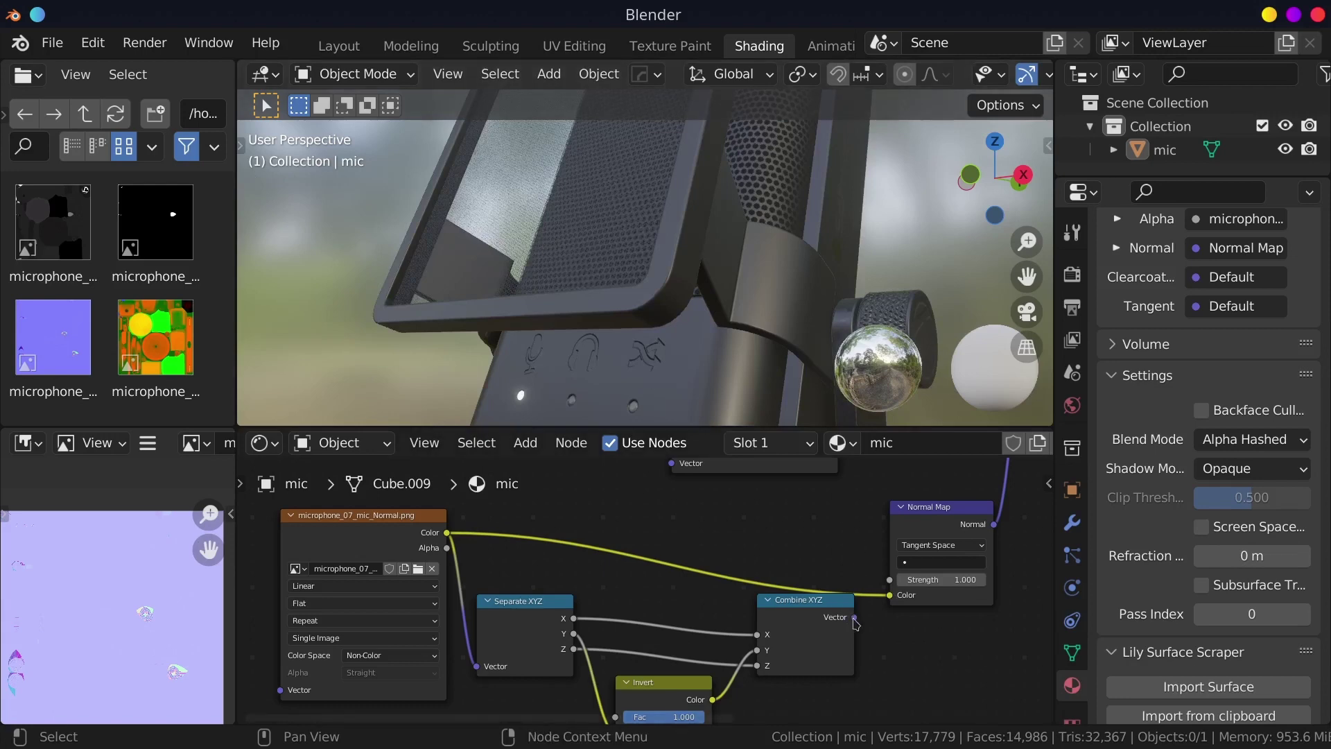
drag(856, 619, 880, 608)
drag(891, 600, 891, 596)
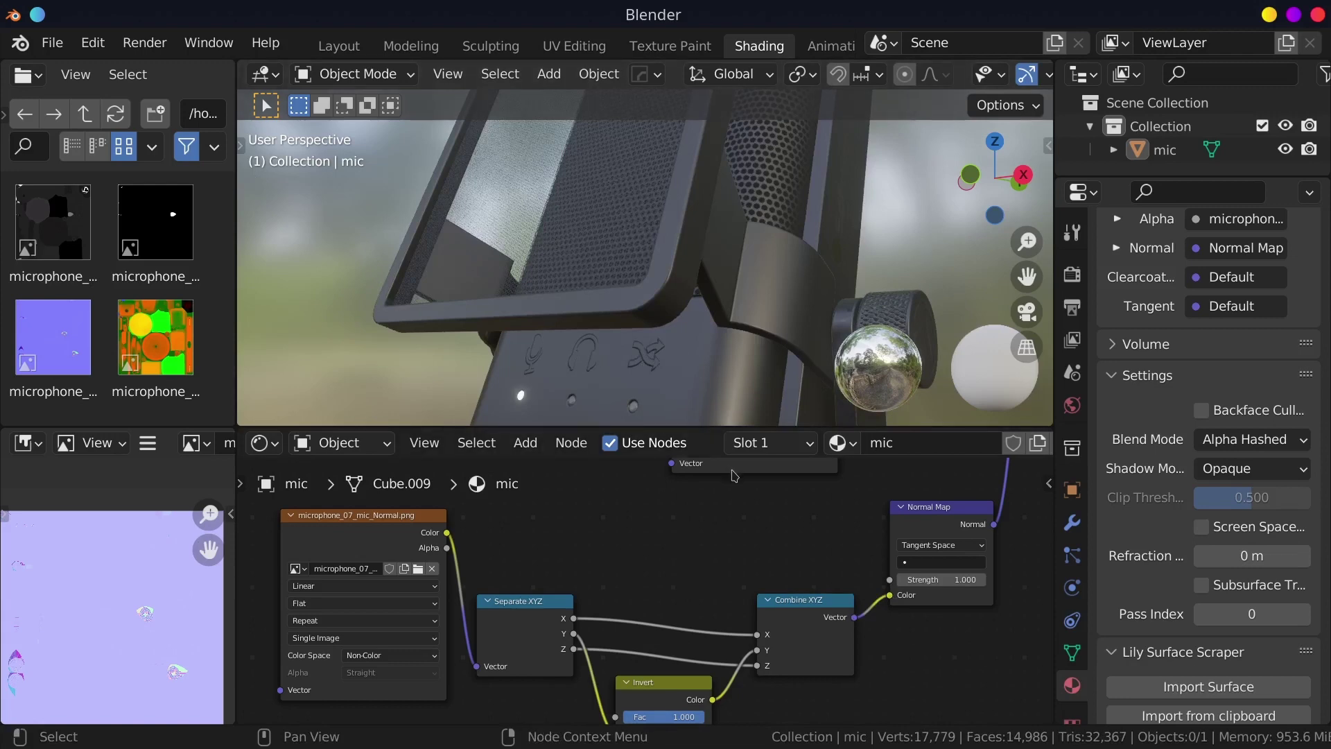
Step: Zoom the node editor out to view the entire node graph
scroll(716, 579, down, 1)
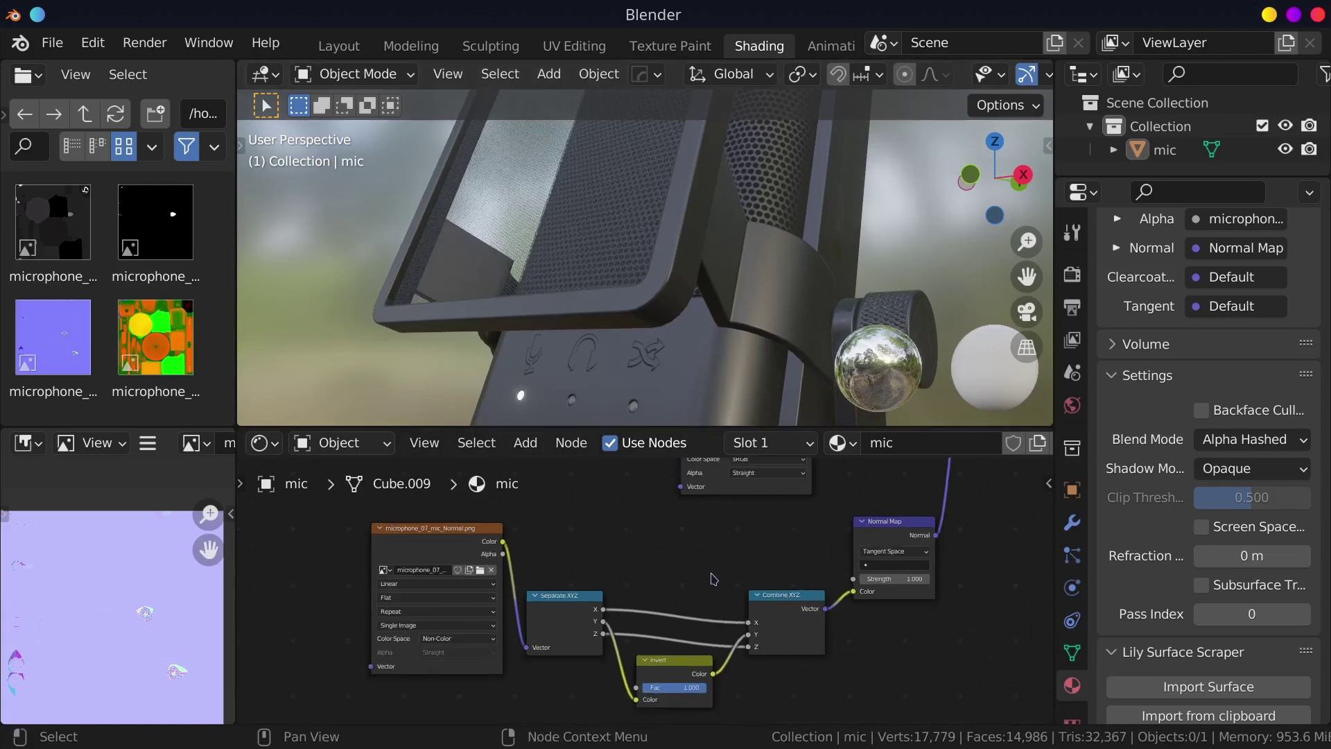
scroll(714, 575, down, 2)
scroll(701, 541, down, 1)
scroll(688, 556, down, 1)
scroll(686, 558, down, 3)
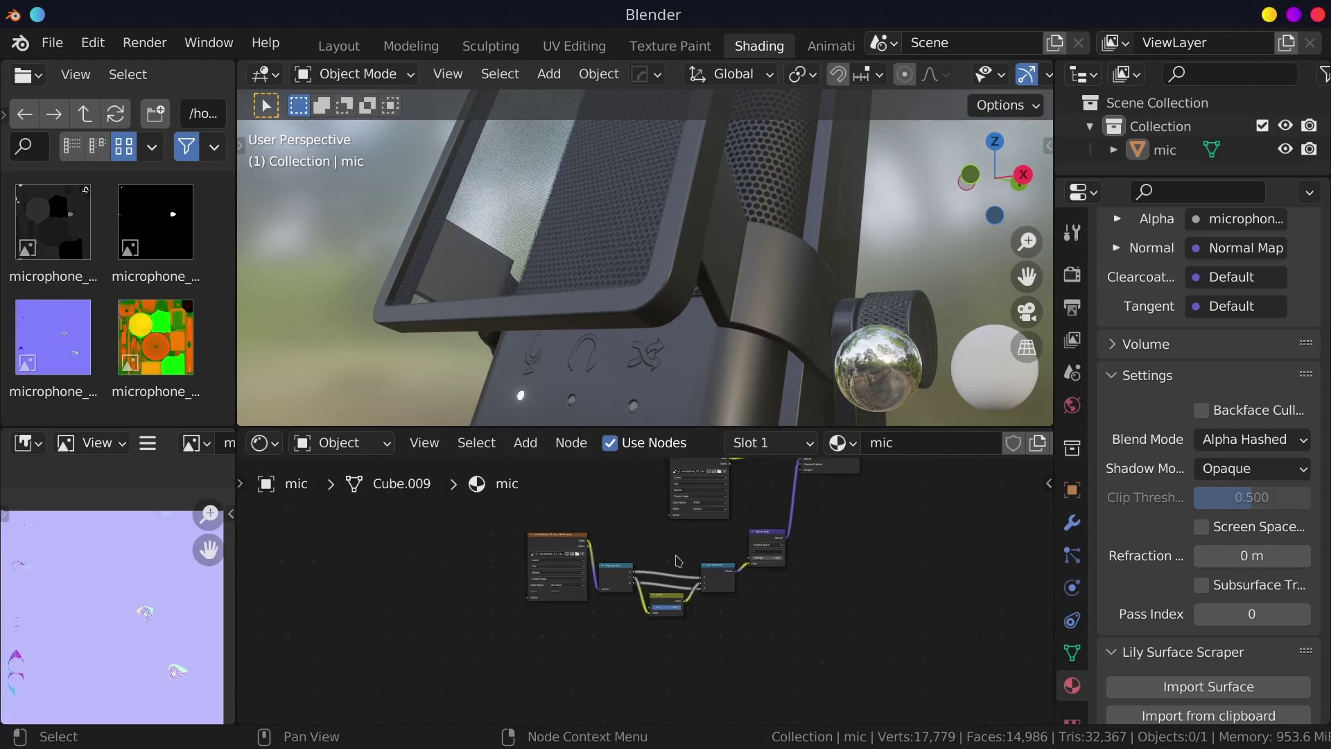
mouse_move(641, 544)
middle_down()
mouse_move(649, 614)
mouse_move(617, 615)
middle_up()
scroll(649, 615, down, 2)
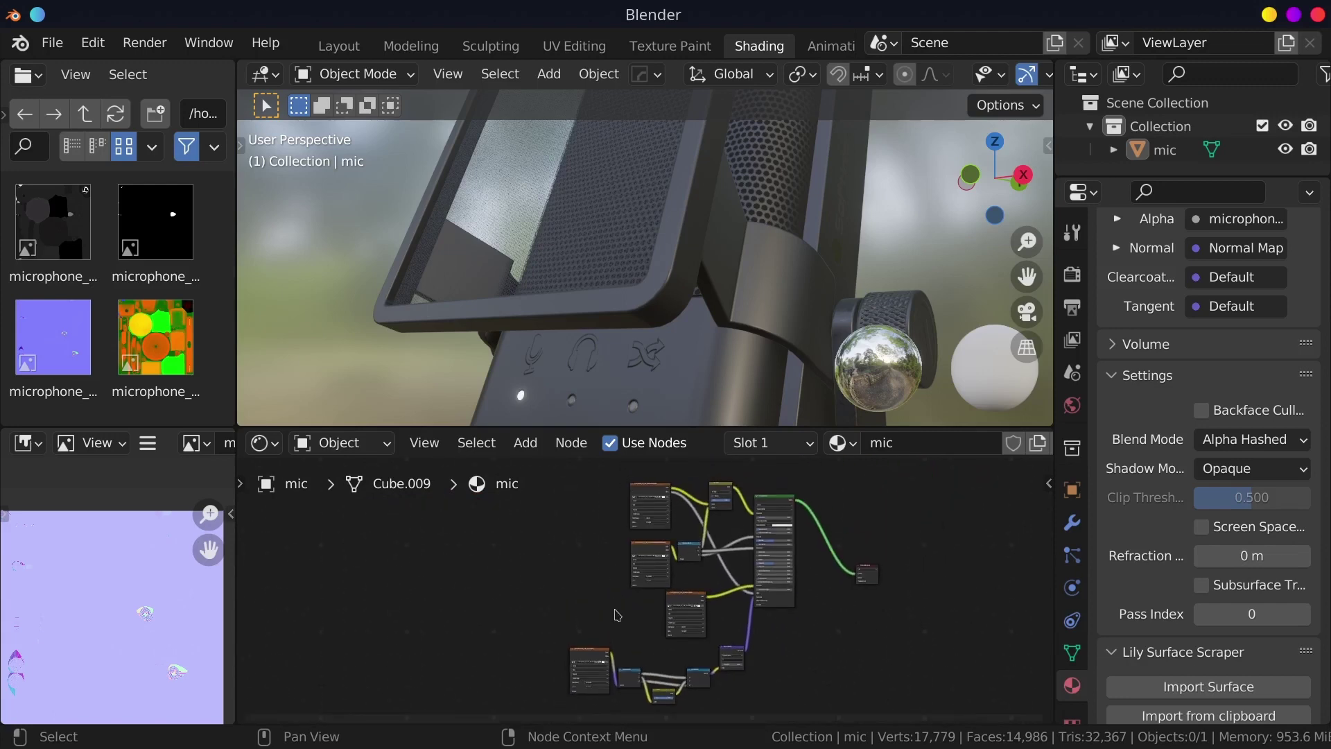
Step: Switch to Layout and frame the whole textured microphone on its stand, ring and dots glowing
click(339, 47)
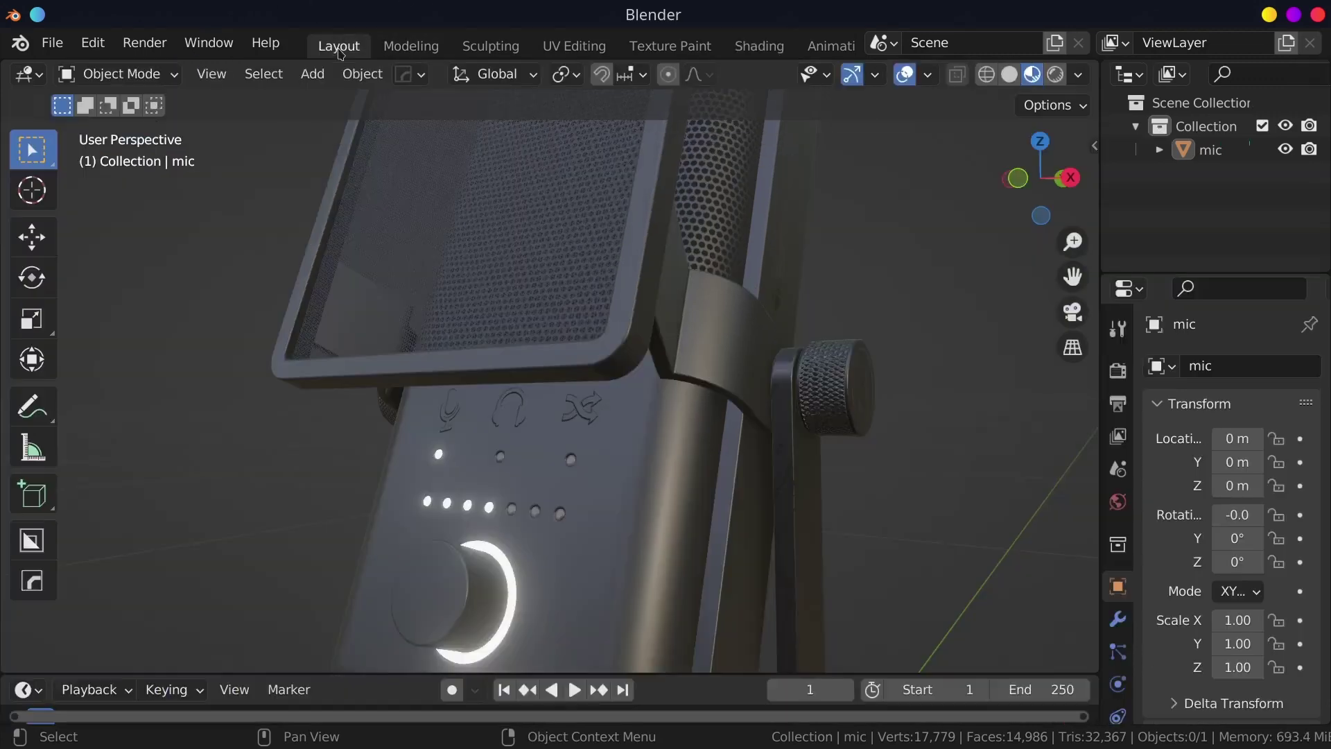
scroll(582, 390, down, 5)
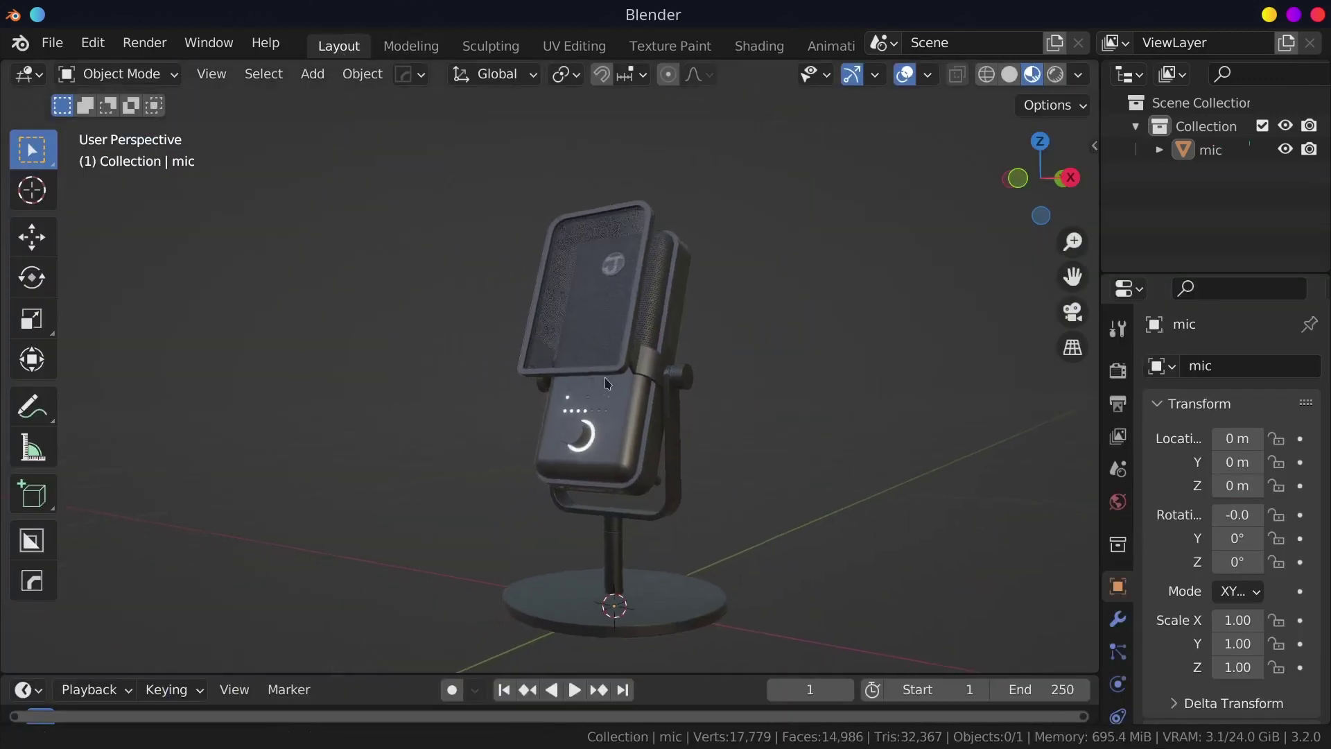
mouse_move(561, 401)
middle_down()
mouse_move(610, 430)
mouse_move(320, 315)
mouse_move(335, 336)
mouse_move(637, 405)
mouse_move(763, 413)
mouse_move(590, 402)
mouse_move(634, 407)
mouse_move(605, 421)
middle_up()
scroll(610, 443, up, 4)
scroll(633, 406, down, 5)
scroll(605, 420, up, 2)
scroll(604, 421, up, 1)
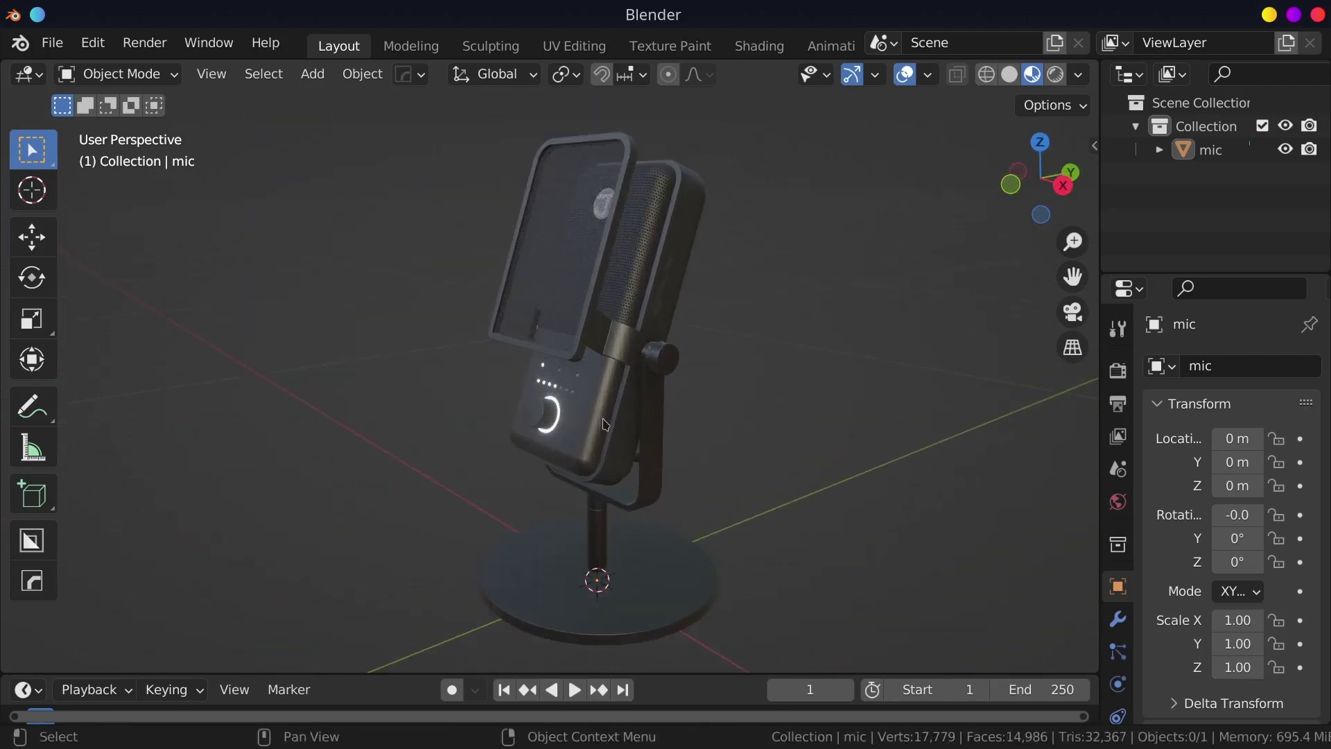